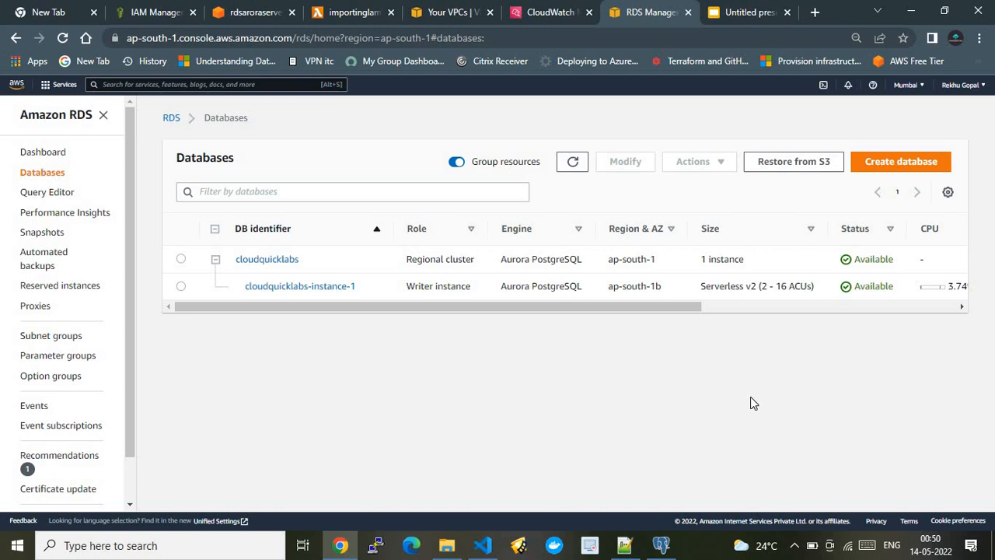
Start creating a new RDS database and choose the Amazon Aurora PostgreSQL-Compatible Edition.
click(867, 167)
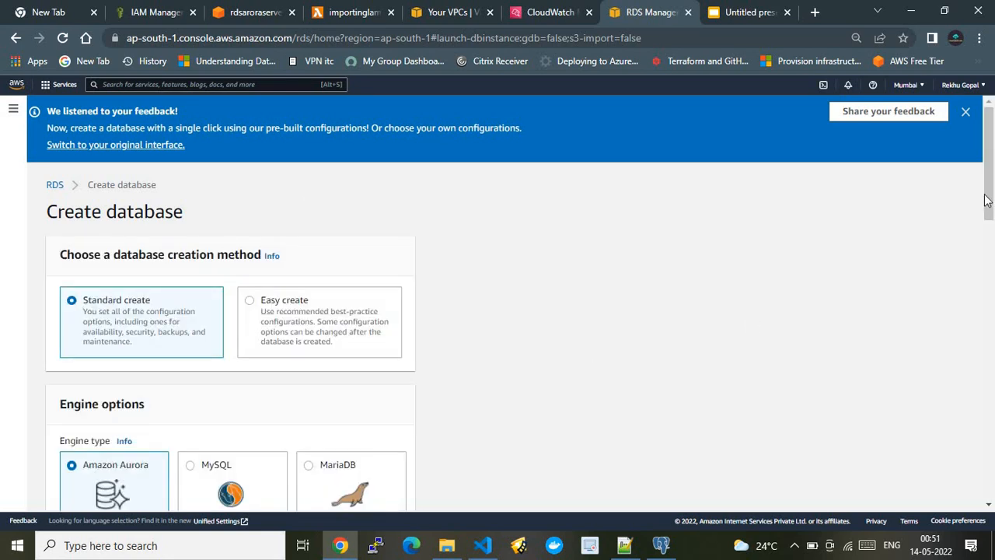
scroll(985, 196, down, 5)
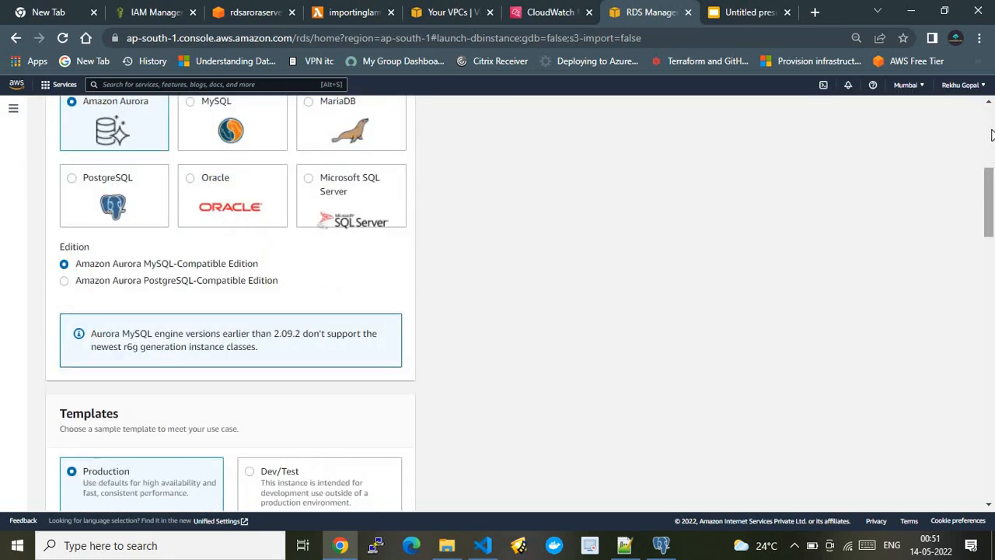
drag(989, 205, 991, 131)
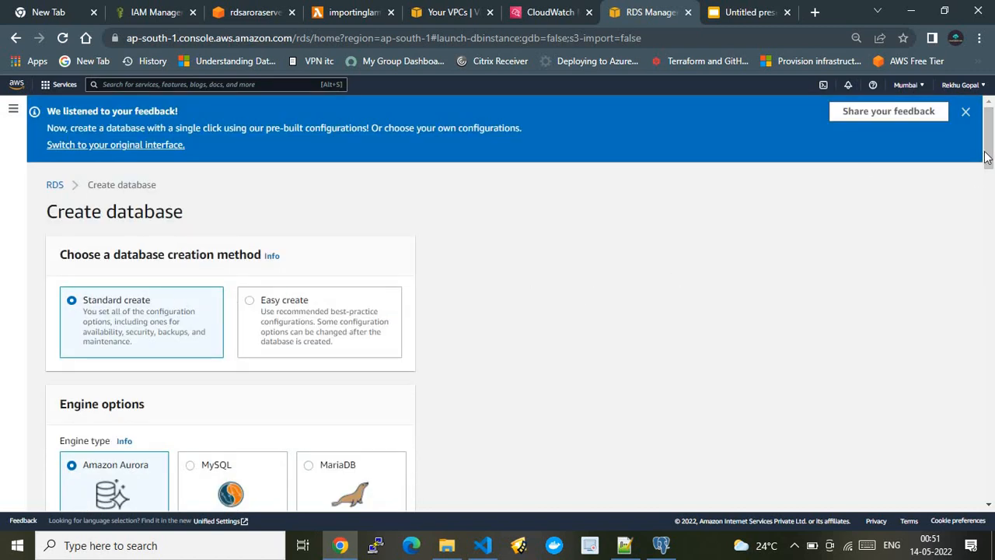
drag(989, 159, 989, 210)
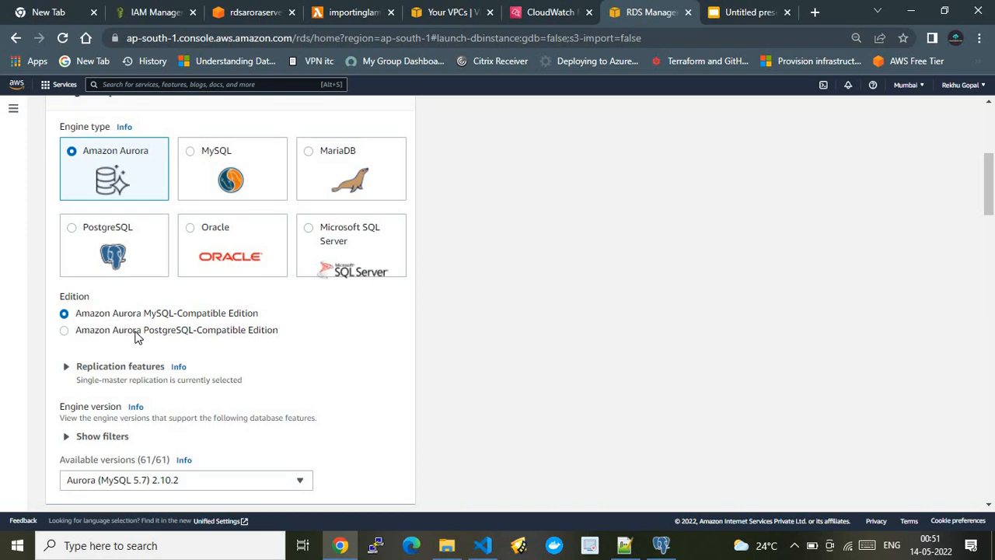
click(63, 331)
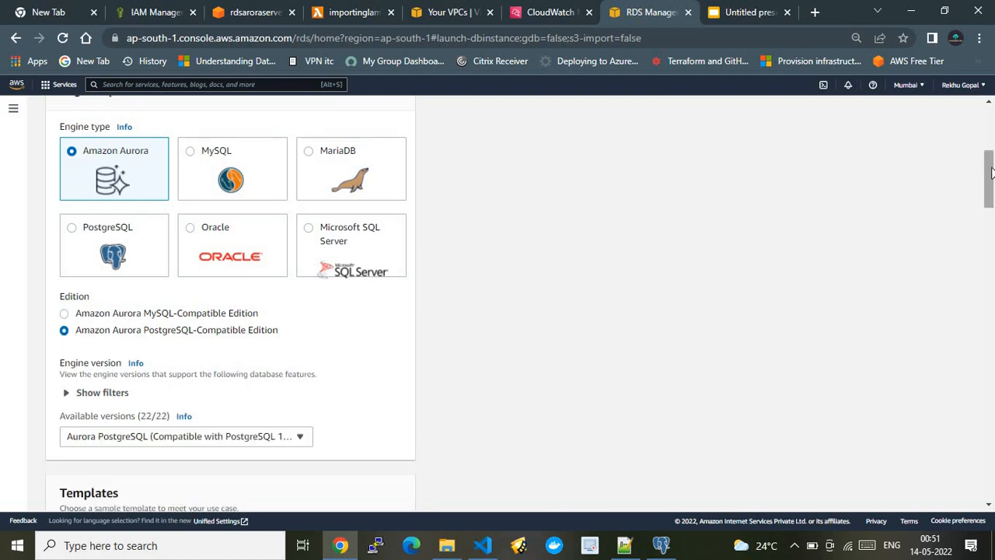
Filter the engine versions to those that support Serverless v2 and inspect the available version list.
drag(992, 173, 991, 191)
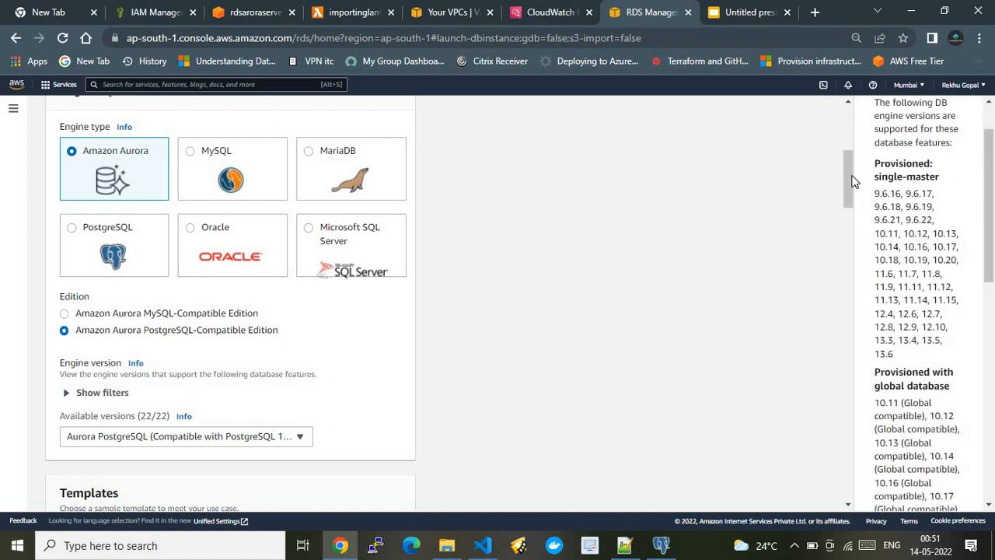
drag(852, 180, 848, 205)
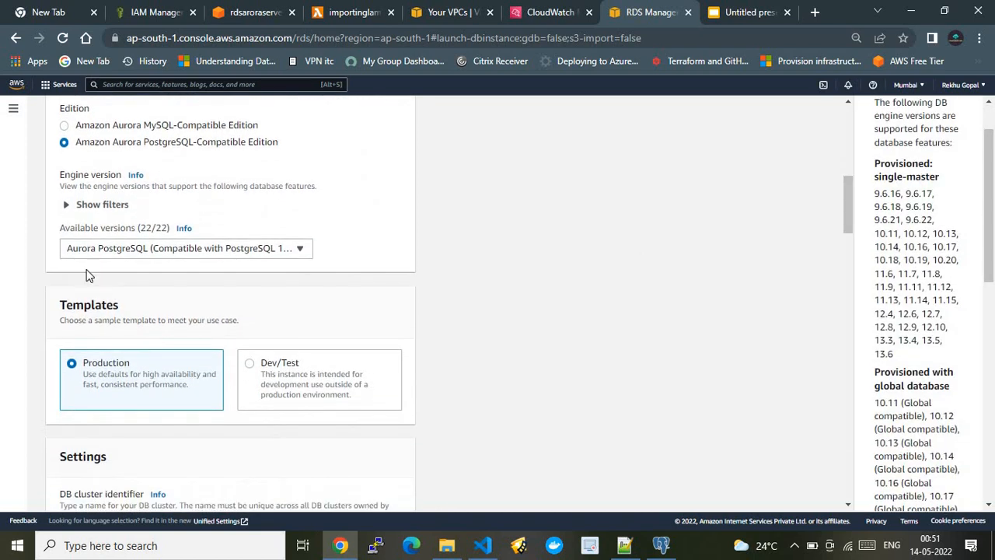
click(75, 207)
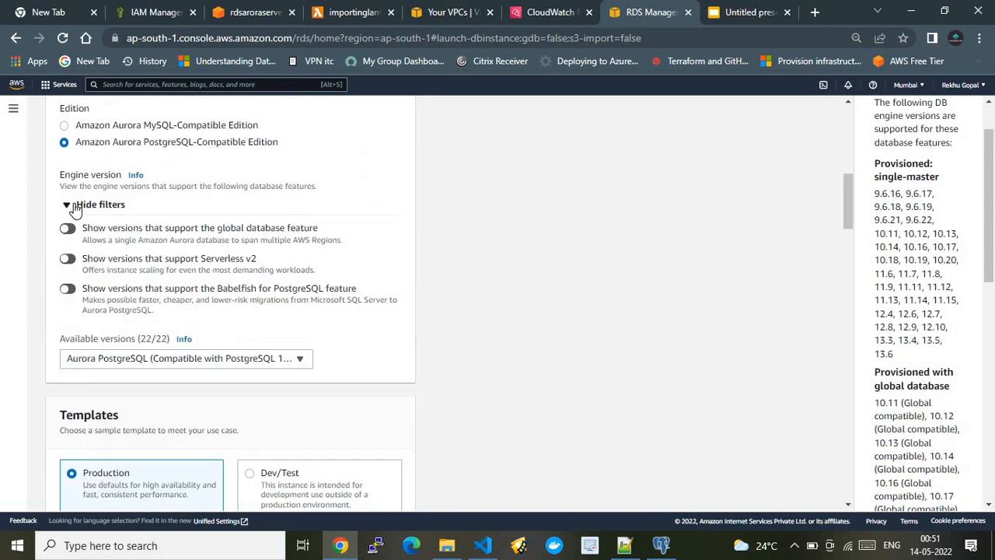
click(70, 261)
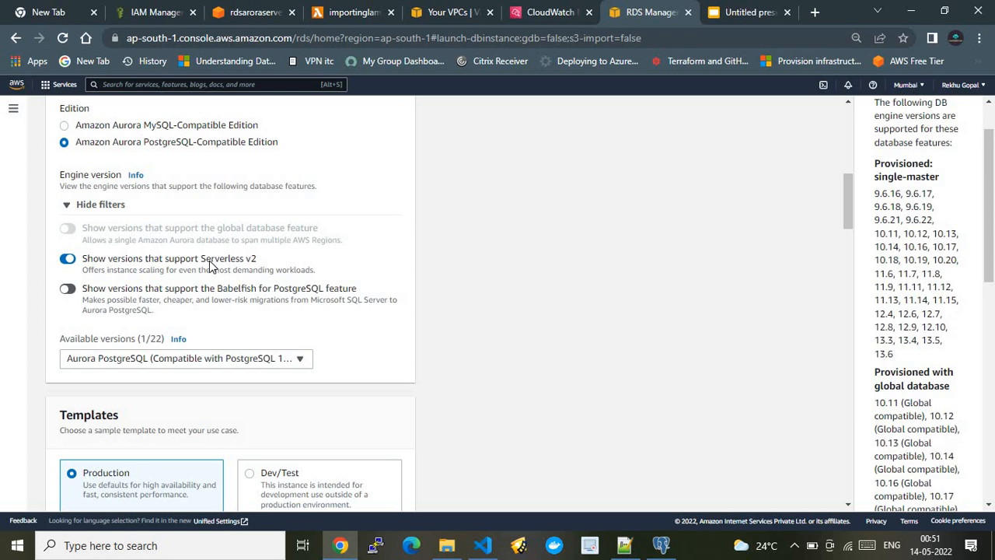
click(220, 362)
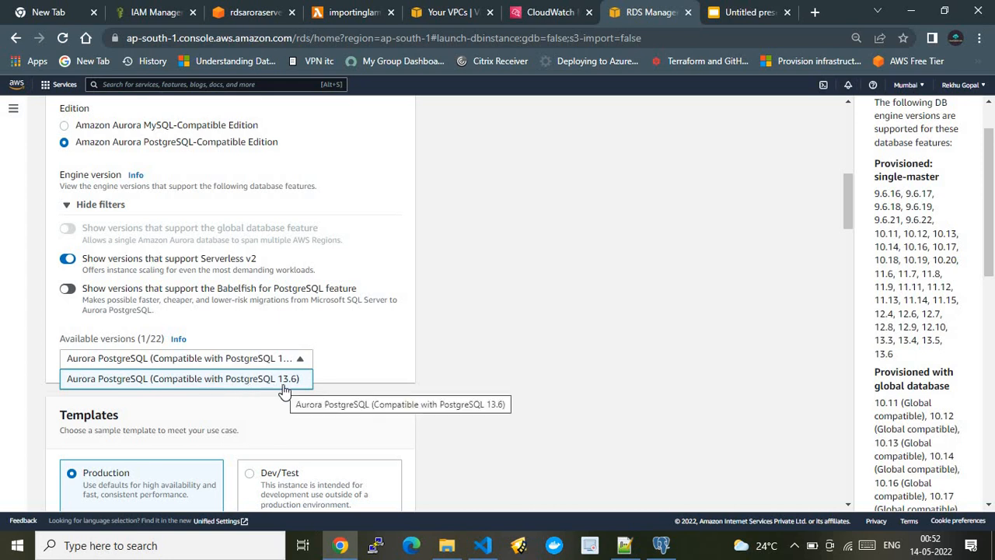
click(532, 337)
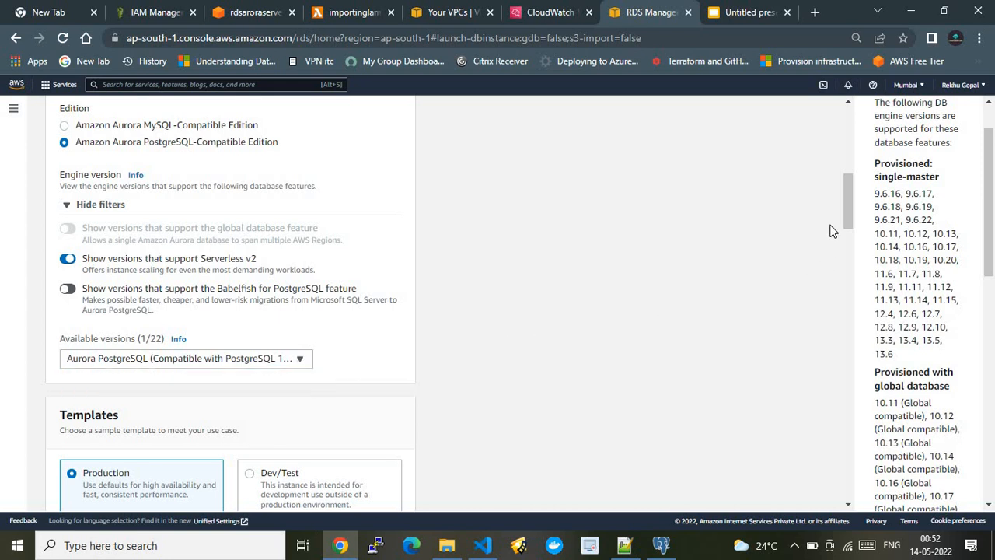
Review the template, DB cluster identifier and master credentials settings of the new database.
drag(845, 209, 846, 250)
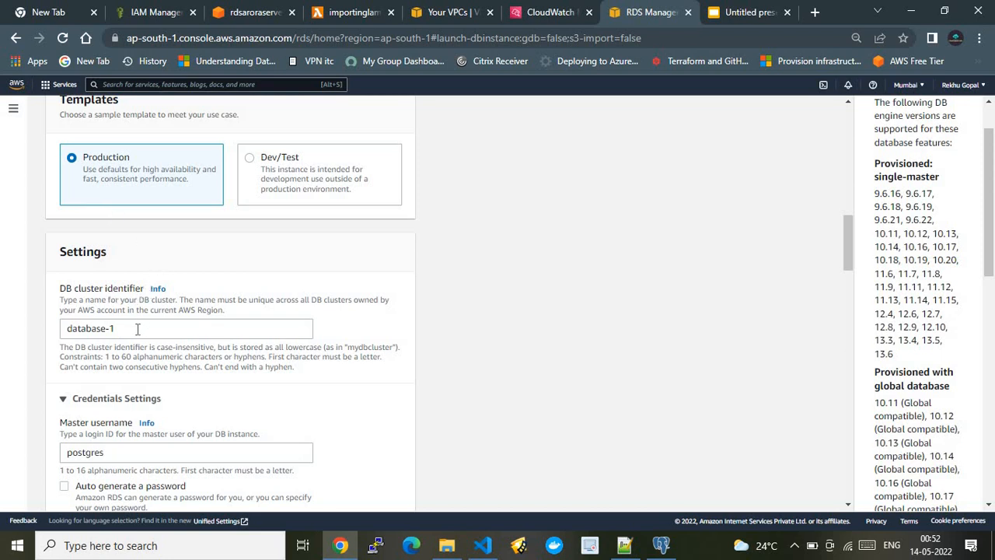
drag(136, 329, 64, 329)
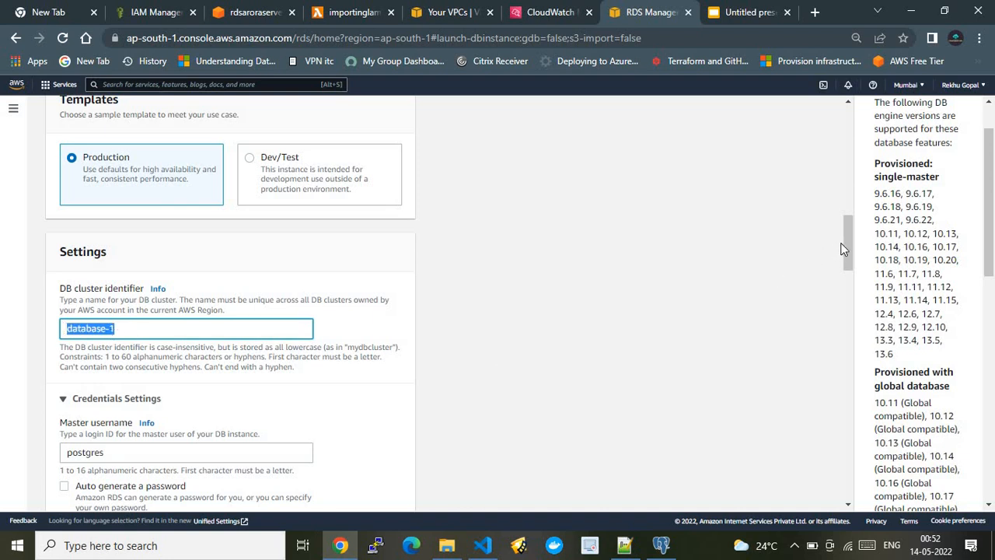
click(843, 268)
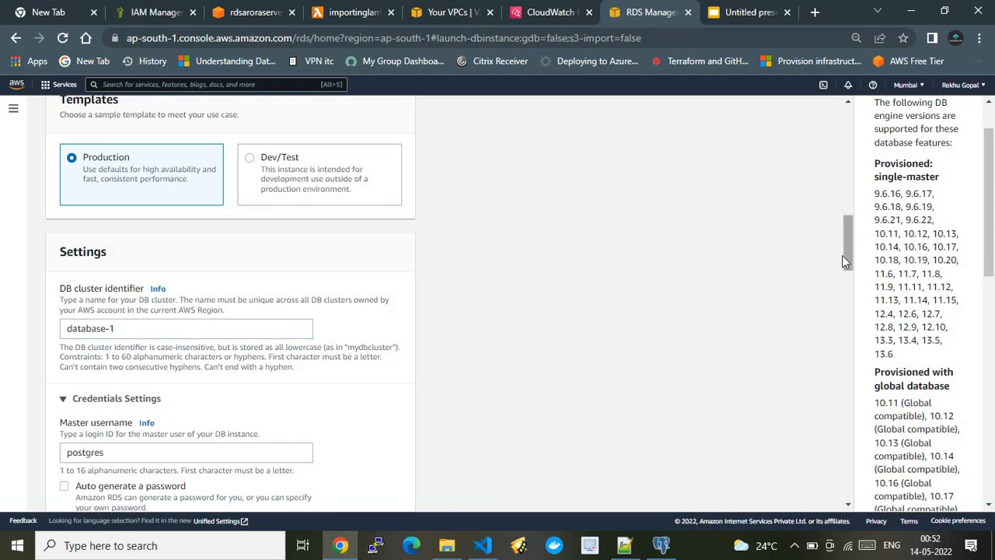
drag(842, 255, 845, 290)
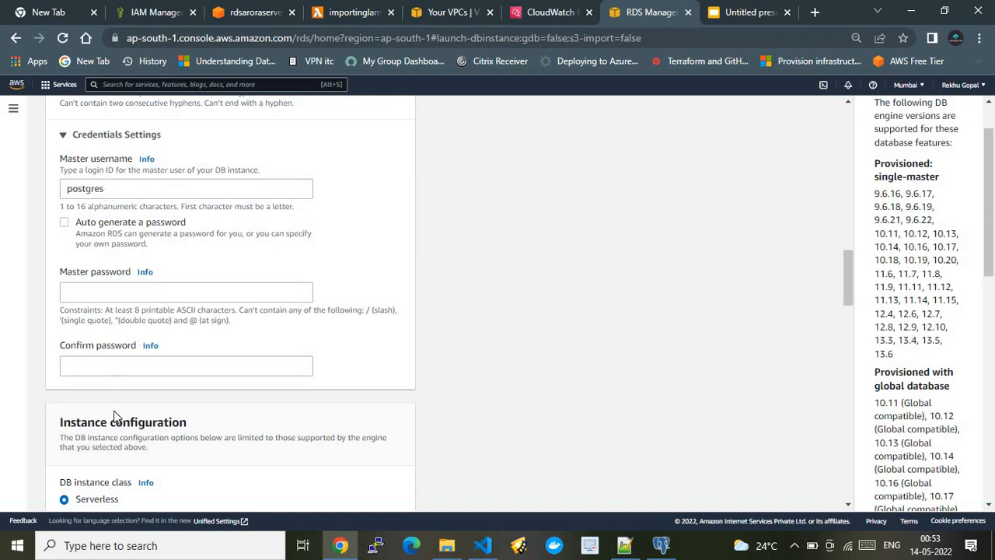
click(104, 290)
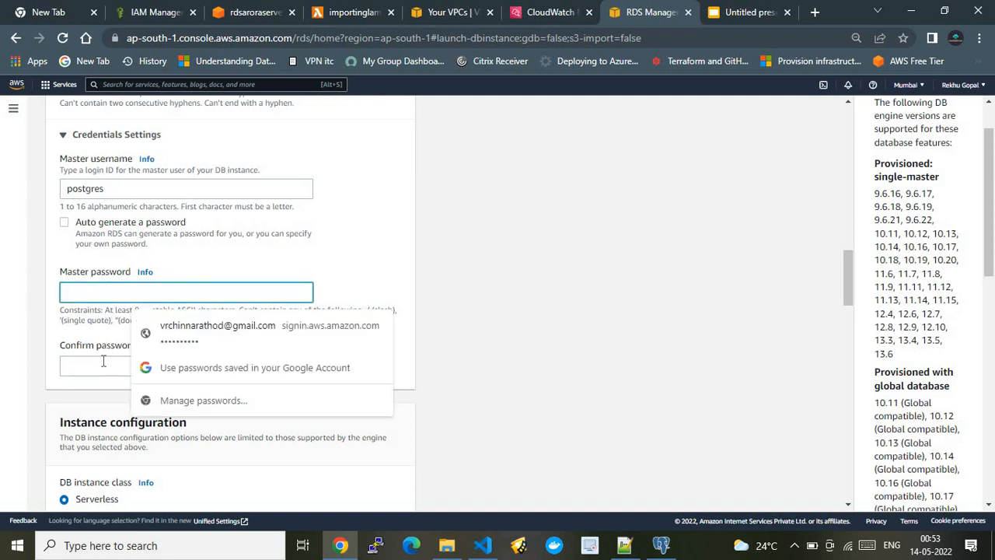
click(475, 257)
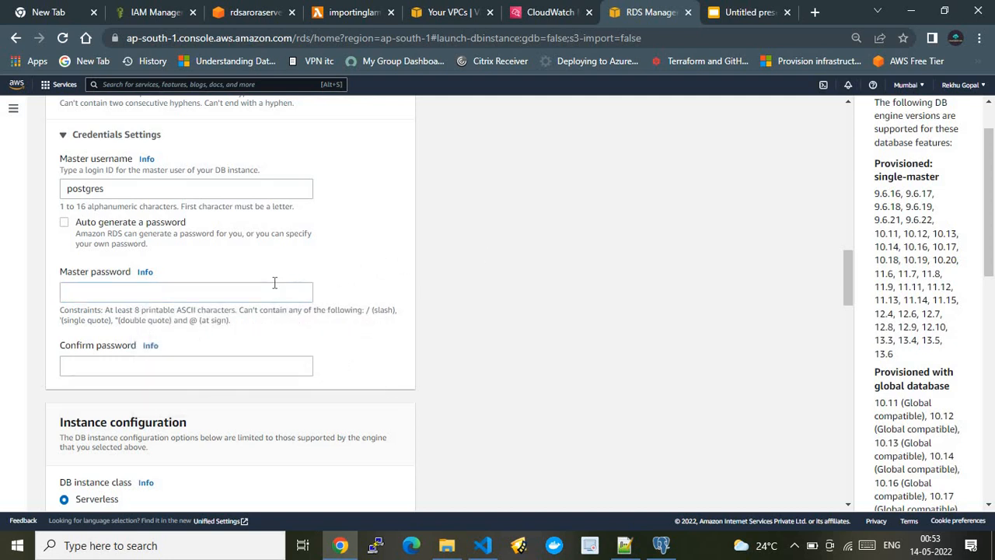
Switch to Notepad++ to look up the database user and password in Helpfile.txt, and return to the database form in Chrome.
click(625, 547)
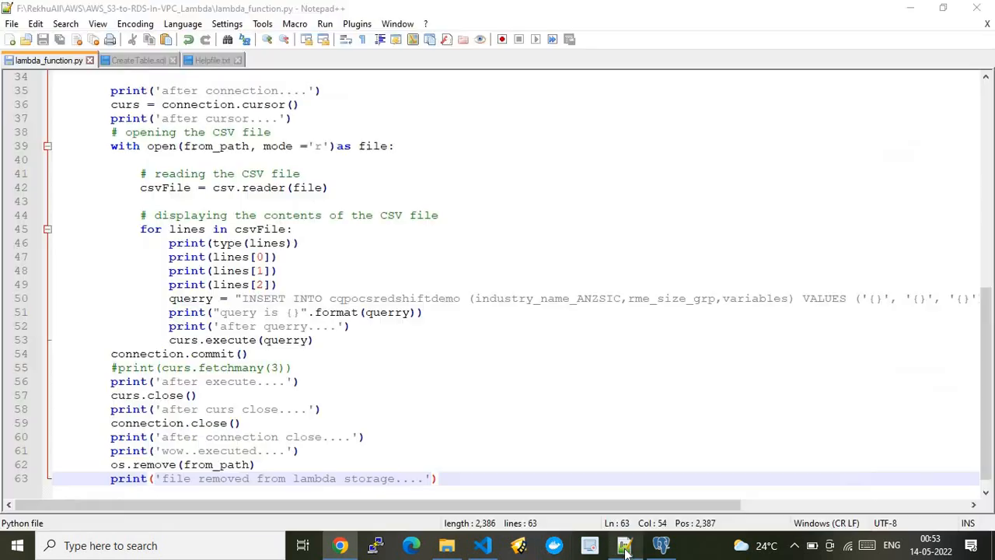
click(222, 60)
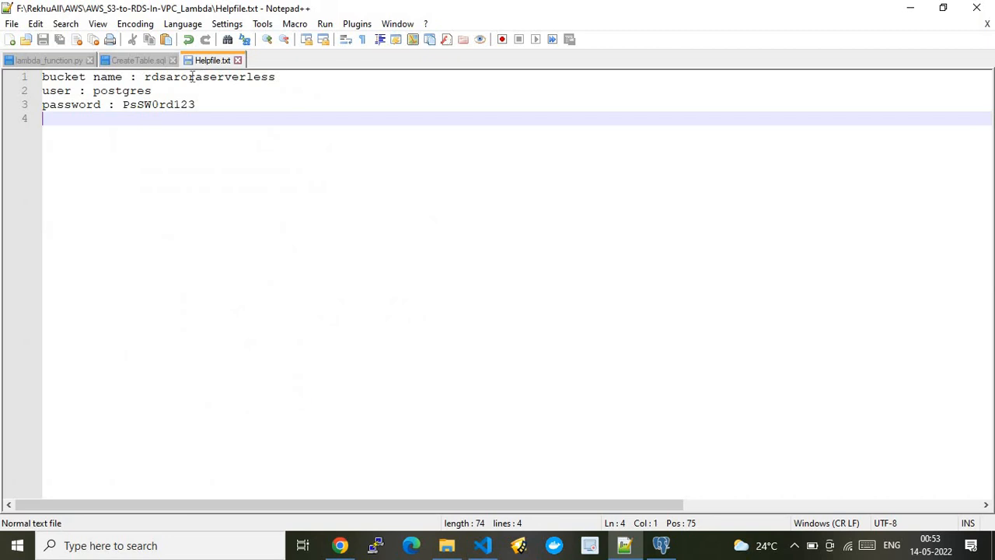
double_click(116, 91)
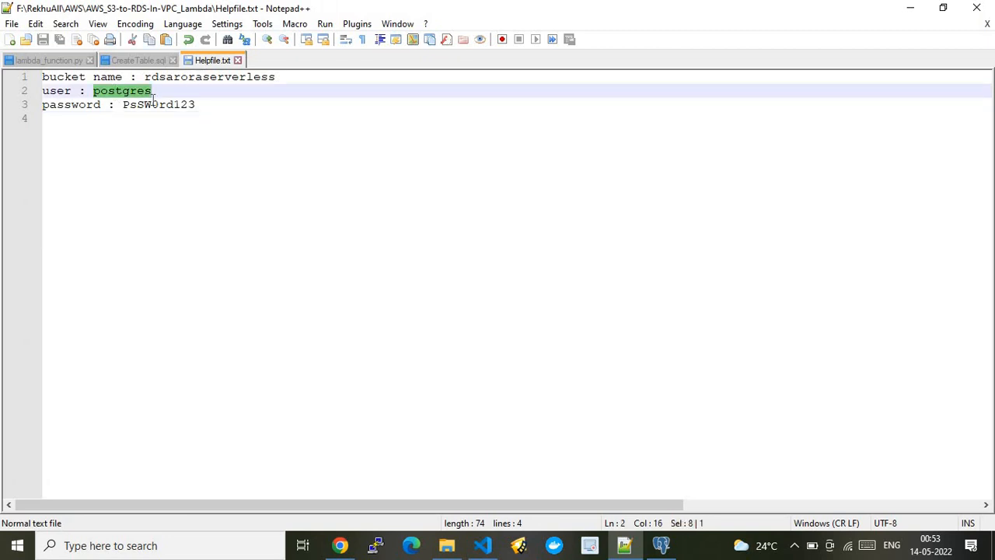
double_click(151, 104)
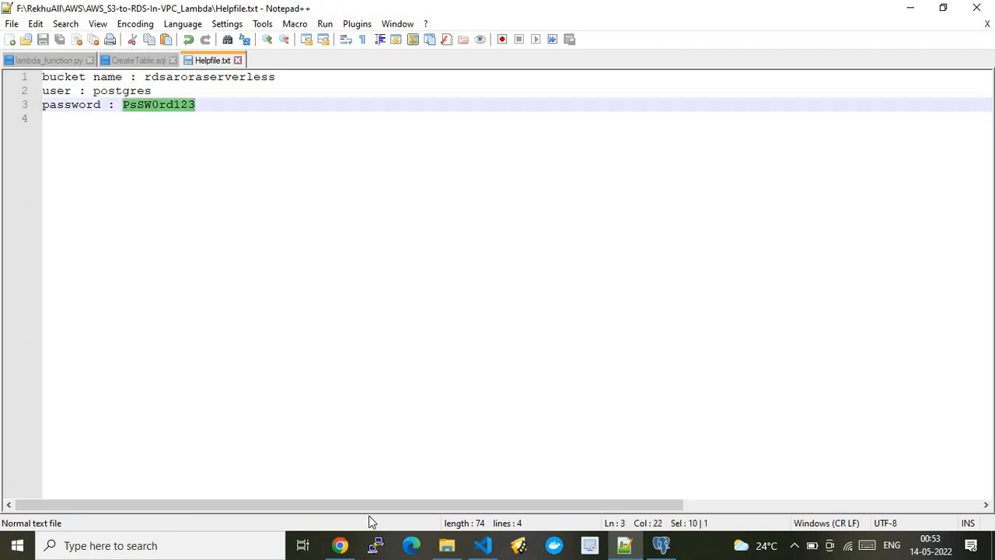
click(340, 545)
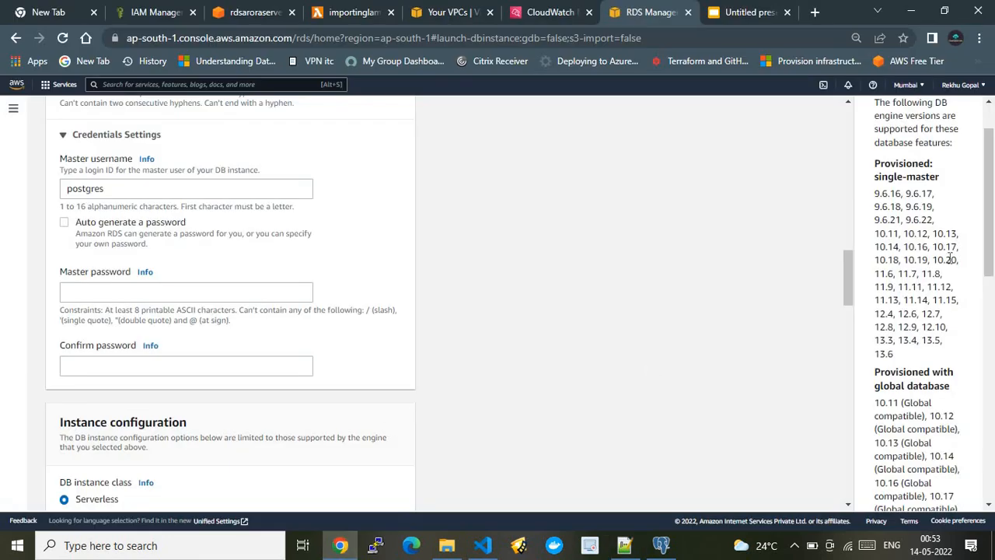
Inspect the Serverless v2 instance class options, the ACU capacity range and the Multi-AZ deployment choices.
scroll(851, 288, down, 2)
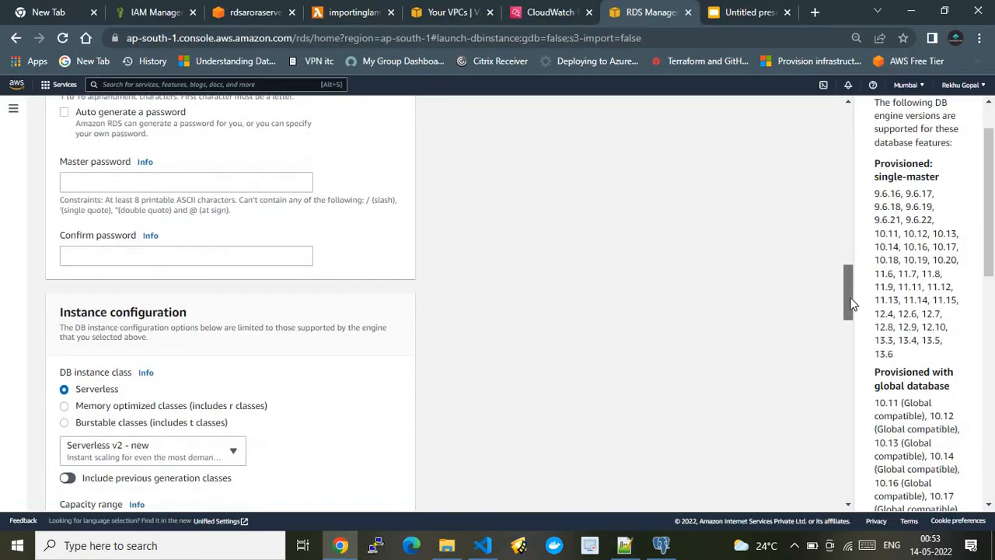
scroll(851, 303, down, 3)
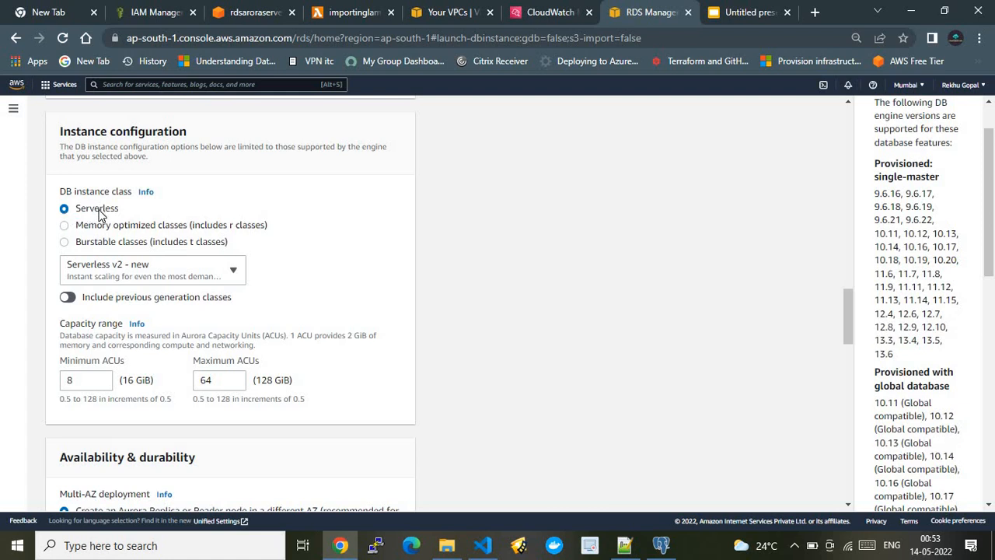
click(127, 268)
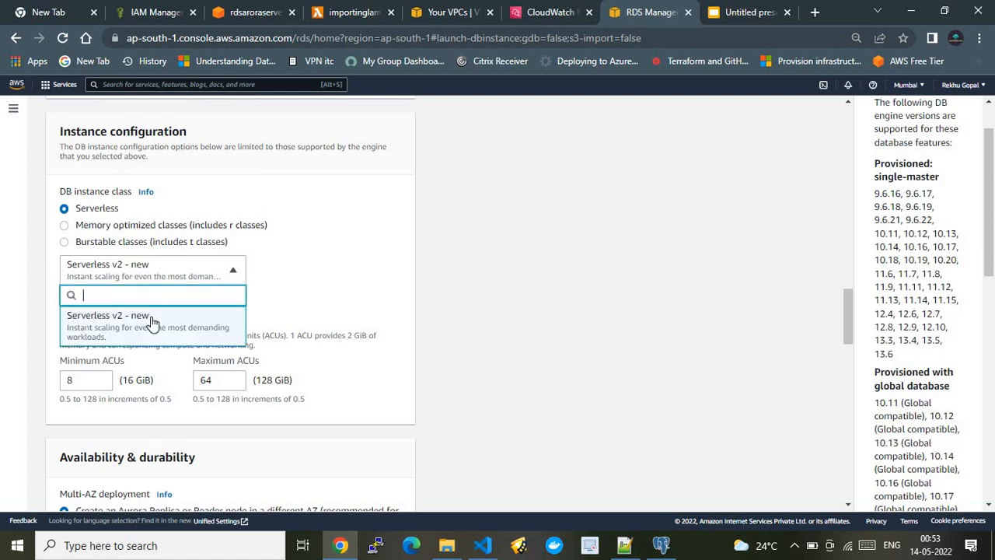
click(355, 332)
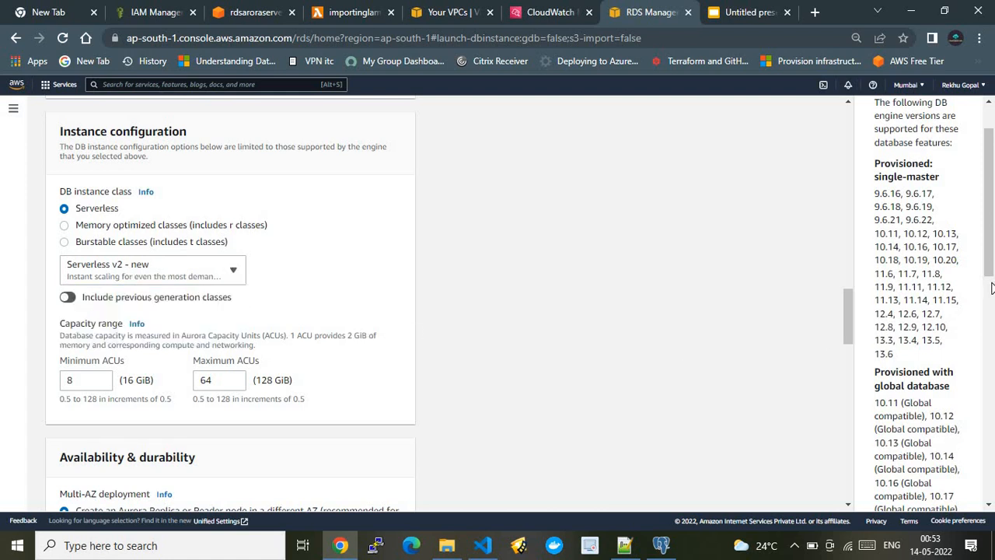
drag(846, 326, 848, 351)
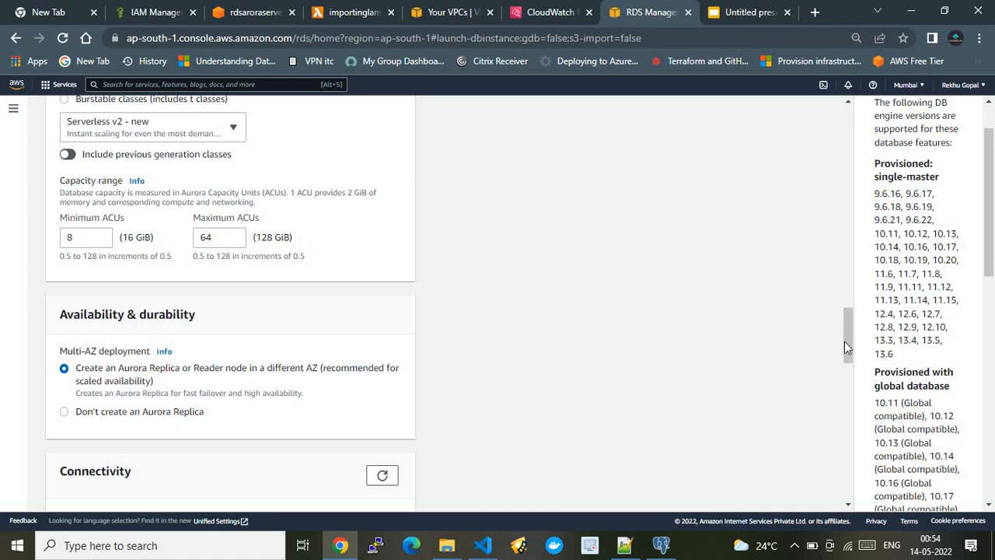
Examine the connectivity settings, including the VPC choices, subnet group, public access and VPC security group.
drag(845, 343, 845, 388)
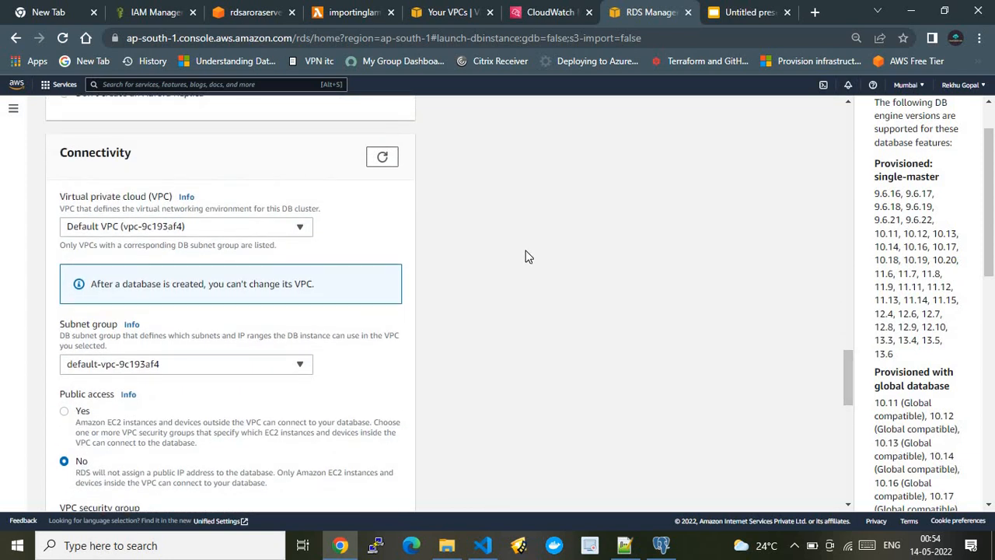
click(210, 224)
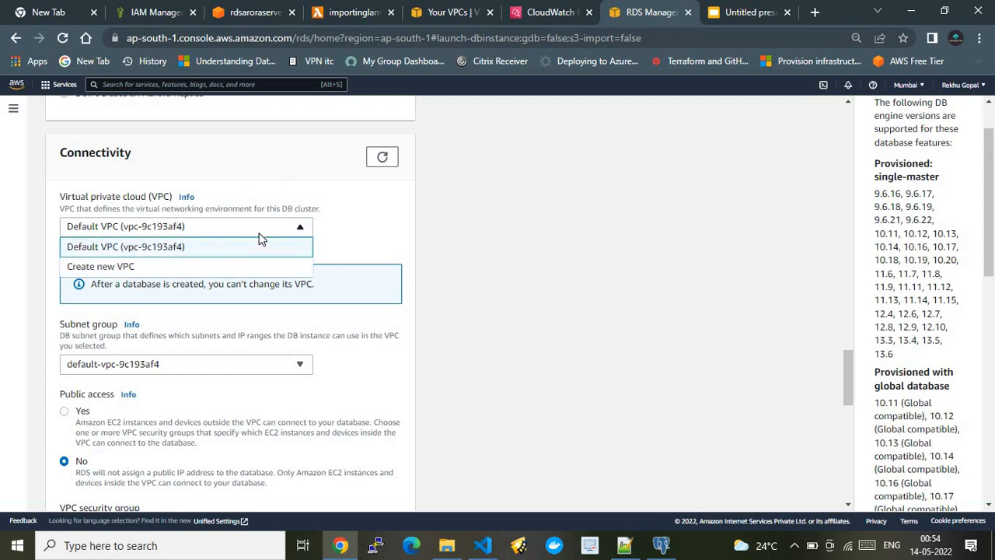
click(498, 245)
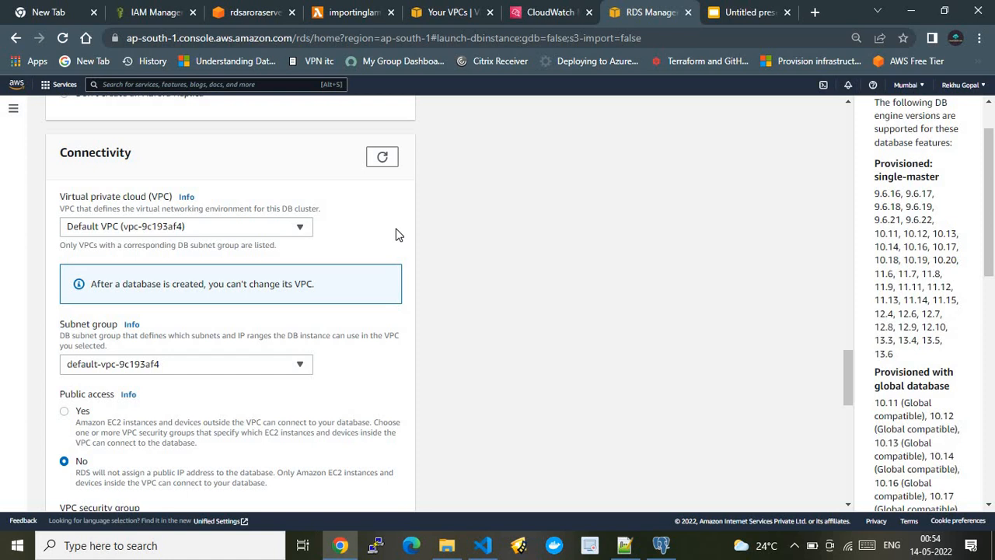
click(218, 226)
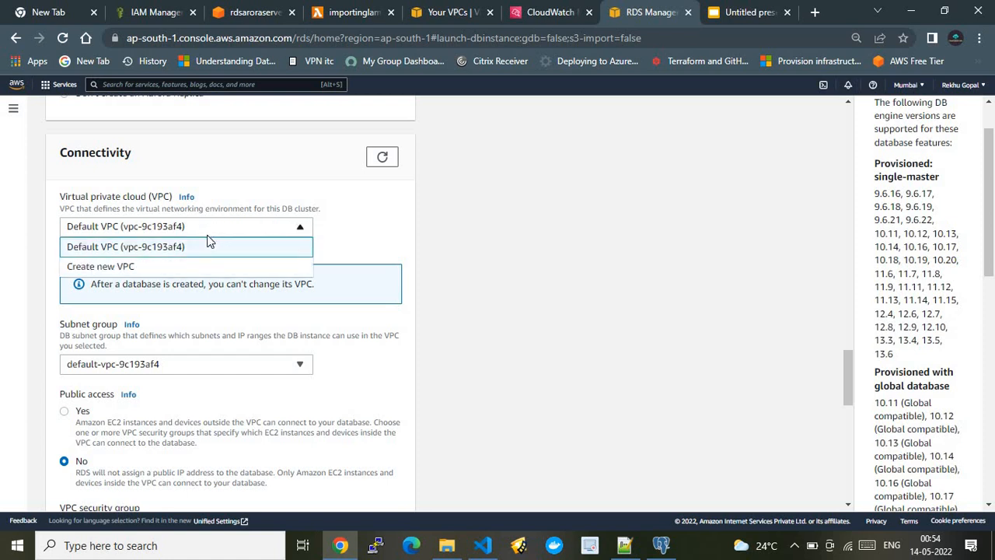
click(426, 254)
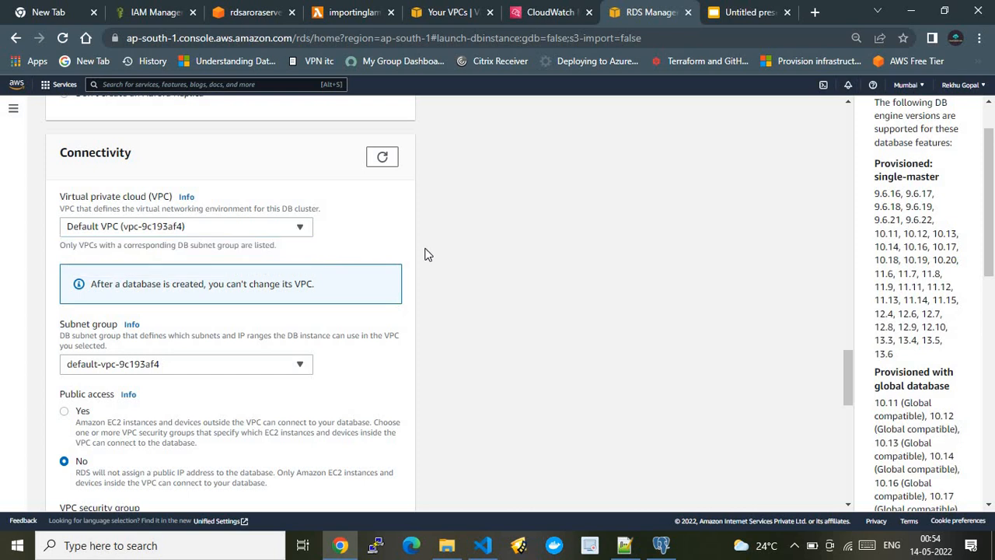
click(212, 224)
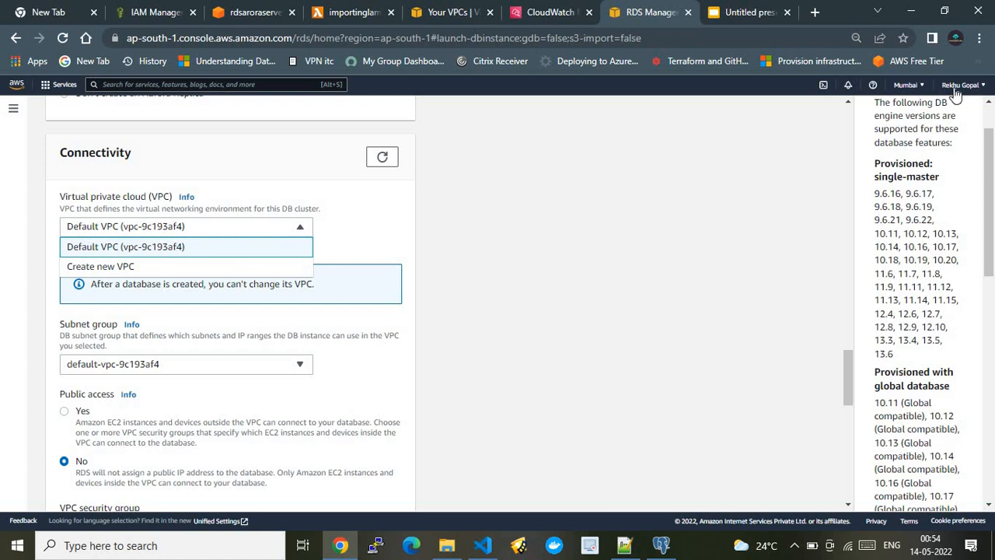
click(531, 303)
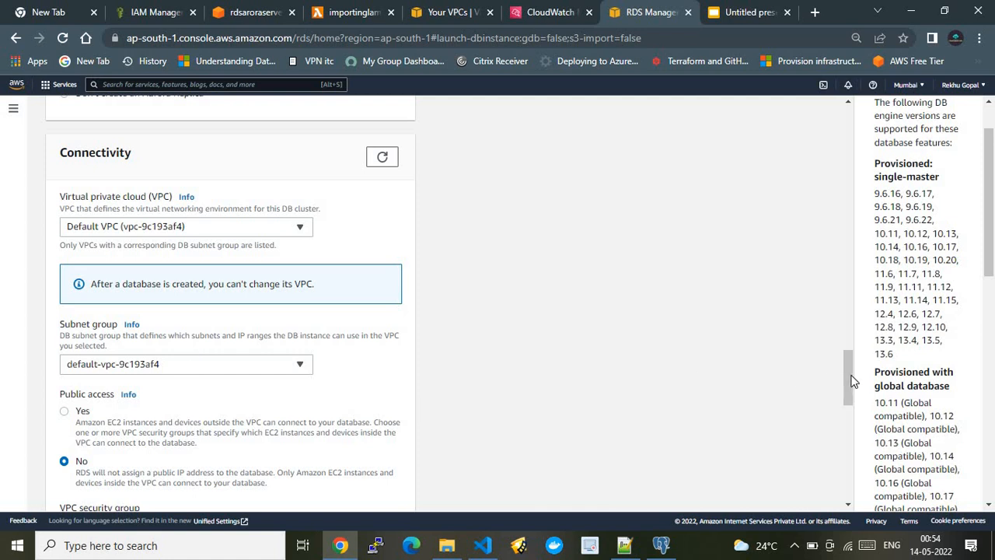
drag(850, 382, 847, 401)
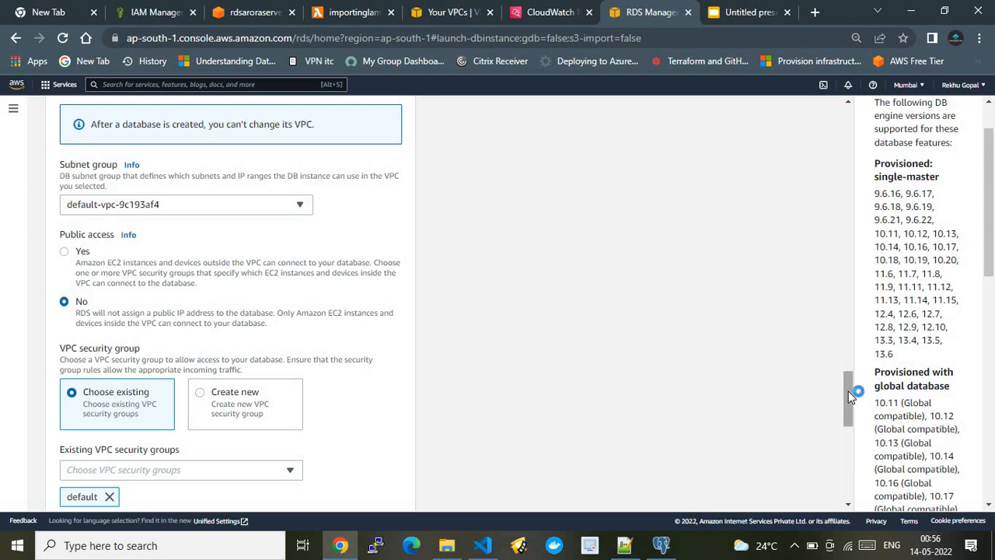
Examine the VPC security group, the database port under the connectivity section's additional configuration, and the Babelfish and database authentication settings.
drag(848, 391, 850, 413)
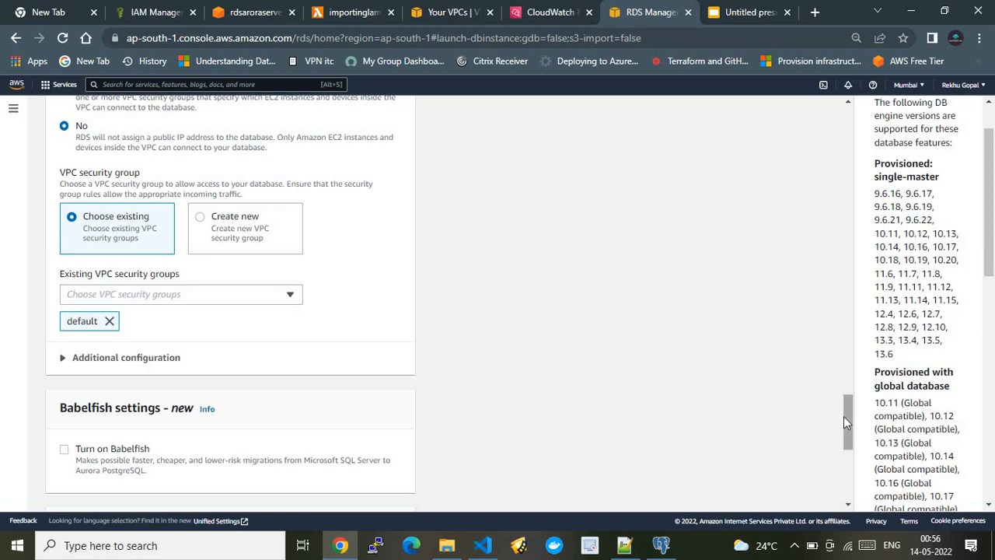
drag(844, 416, 844, 433)
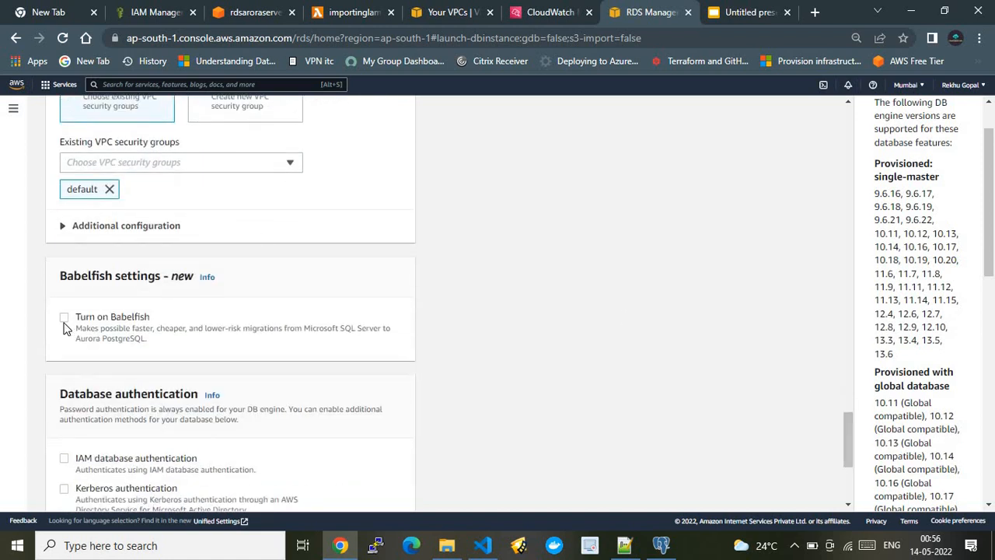
click(63, 227)
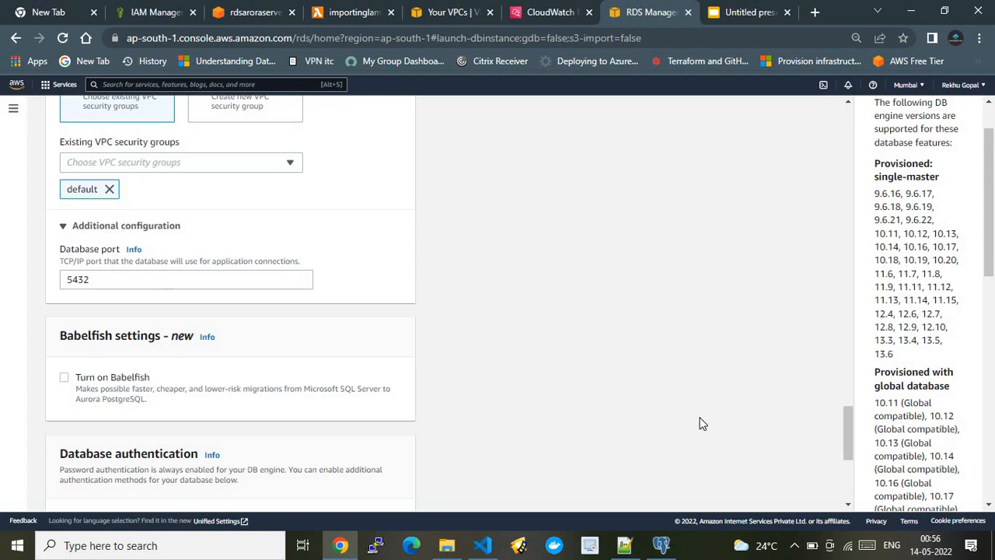
drag(844, 427, 850, 475)
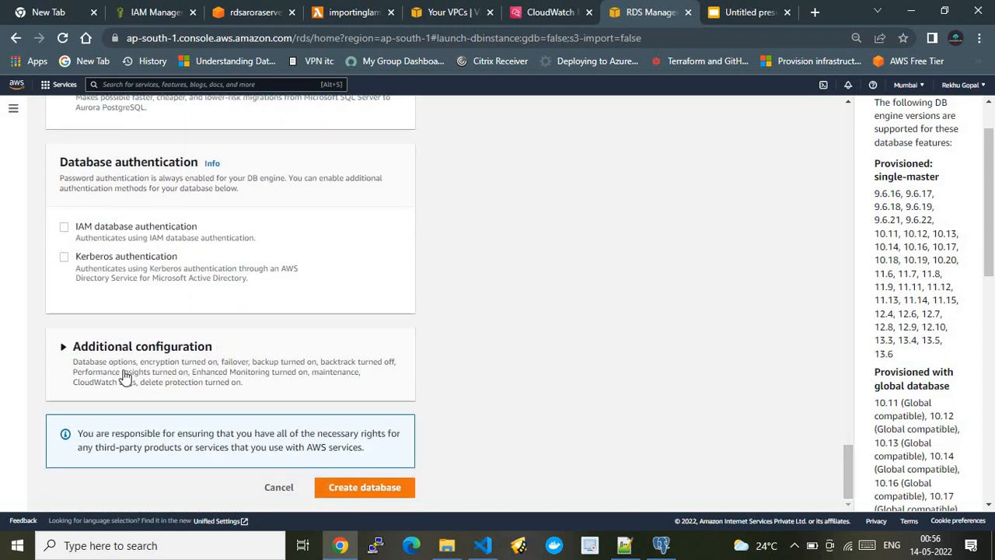
Review the form's additional configuration from the initial database name through maintenance and deletion protection, and cancel the database creation.
click(77, 348)
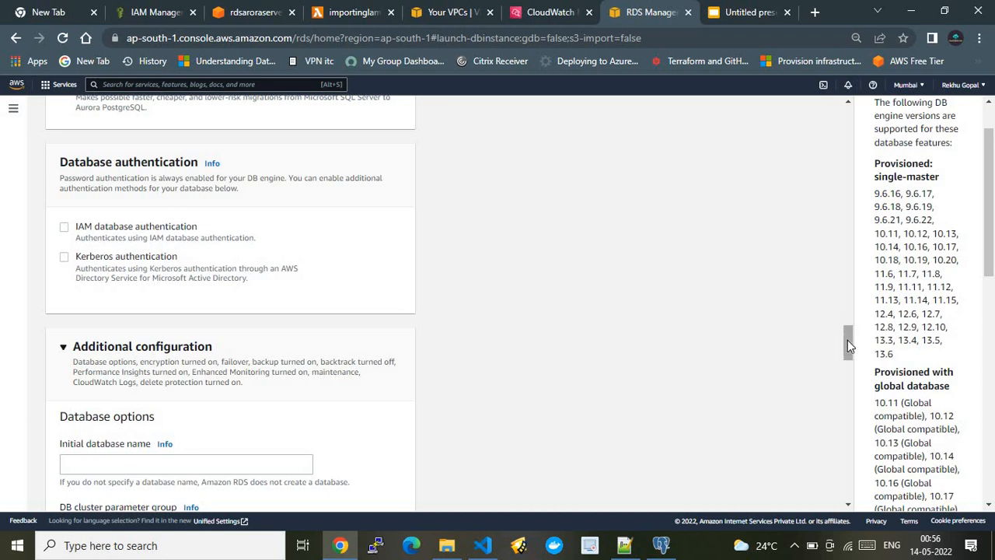
drag(847, 339, 846, 363)
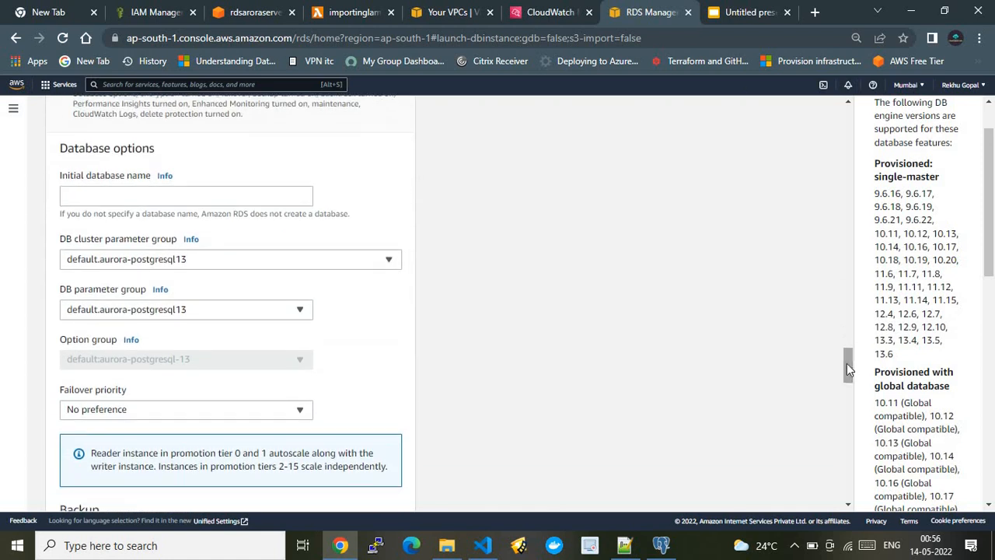
click(142, 194)
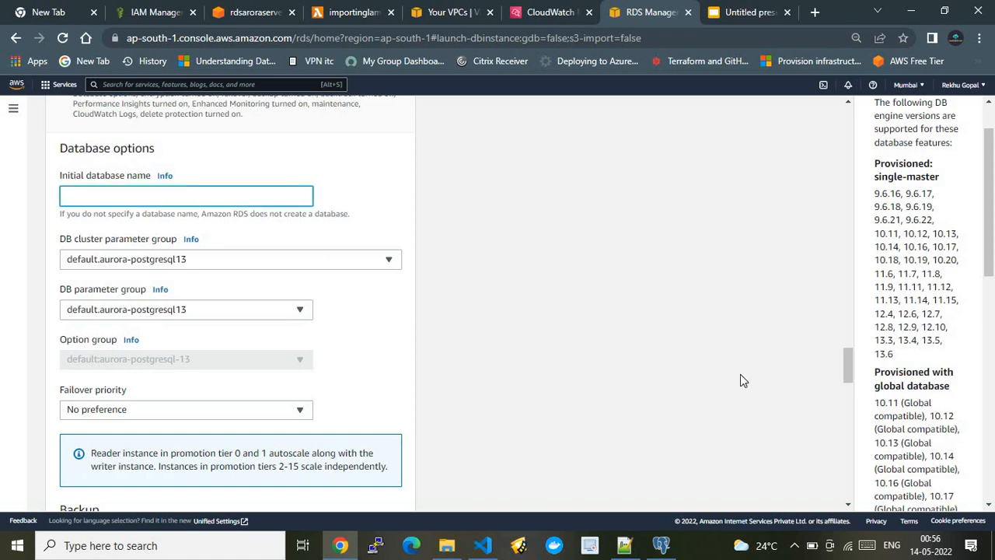
drag(846, 363, 846, 363)
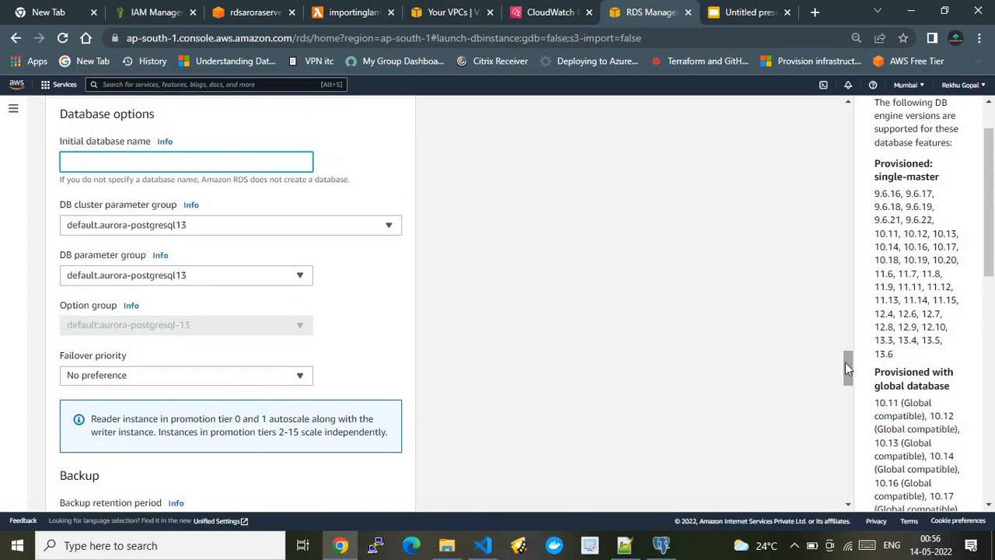
drag(846, 369, 848, 401)
drag(846, 396, 848, 482)
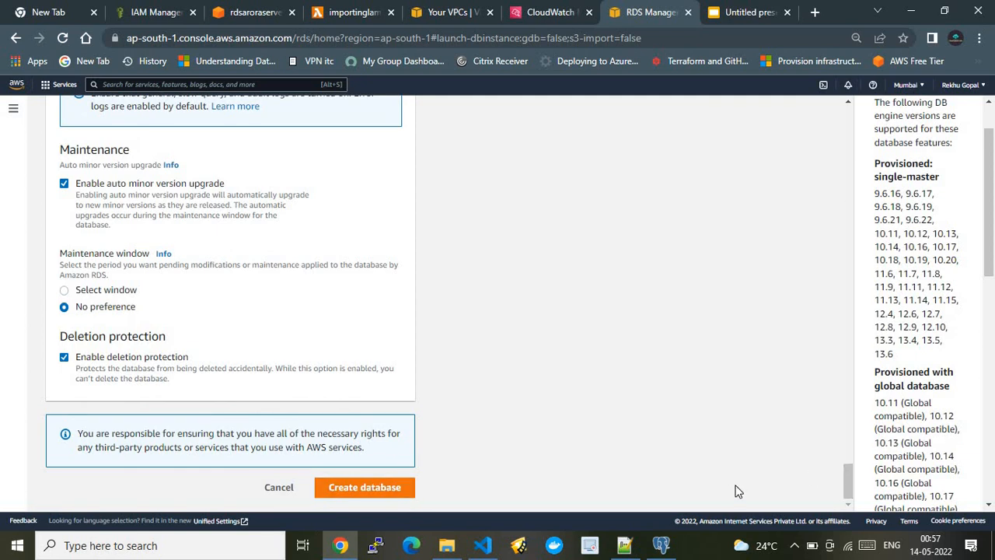
click(282, 489)
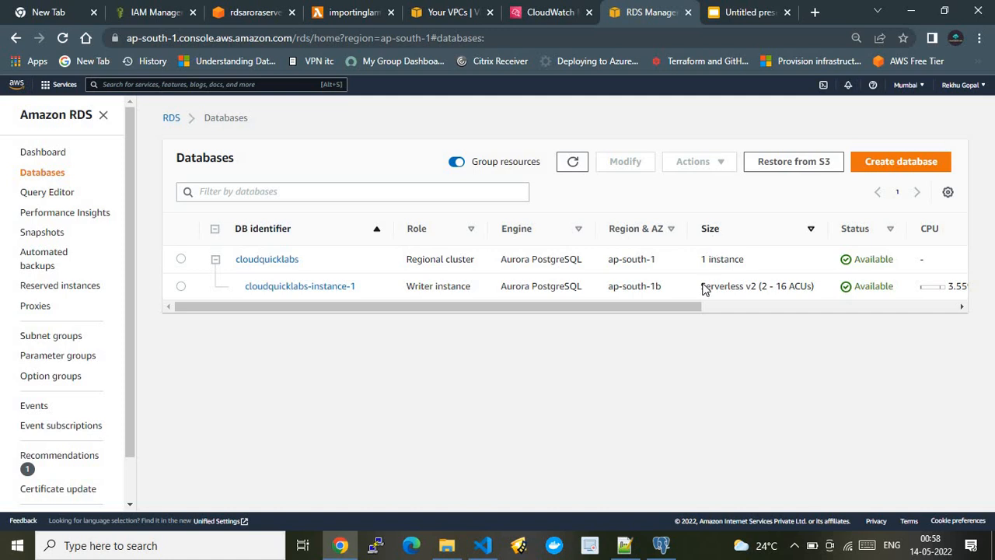
Select cloudquicklabs-instance-1 in the databases list and consult the S3-to-Aurora architecture slide before returning to the list.
drag(685, 301, 187, 312)
click(715, 307)
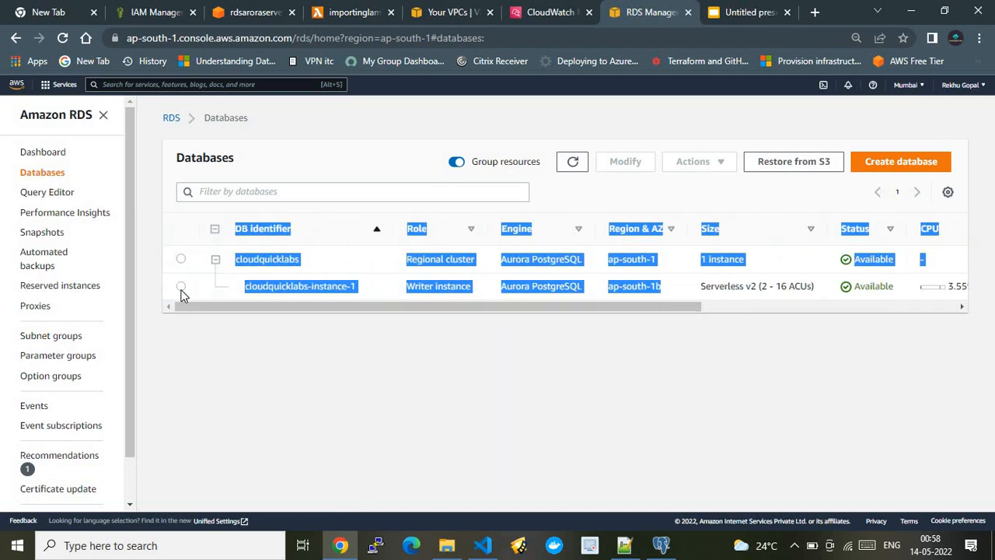
click(181, 288)
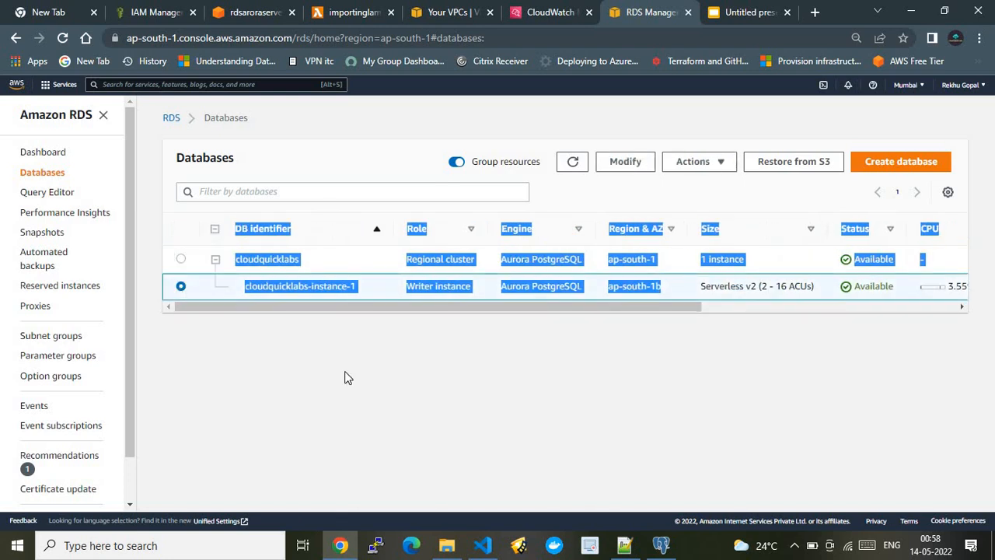
click(412, 130)
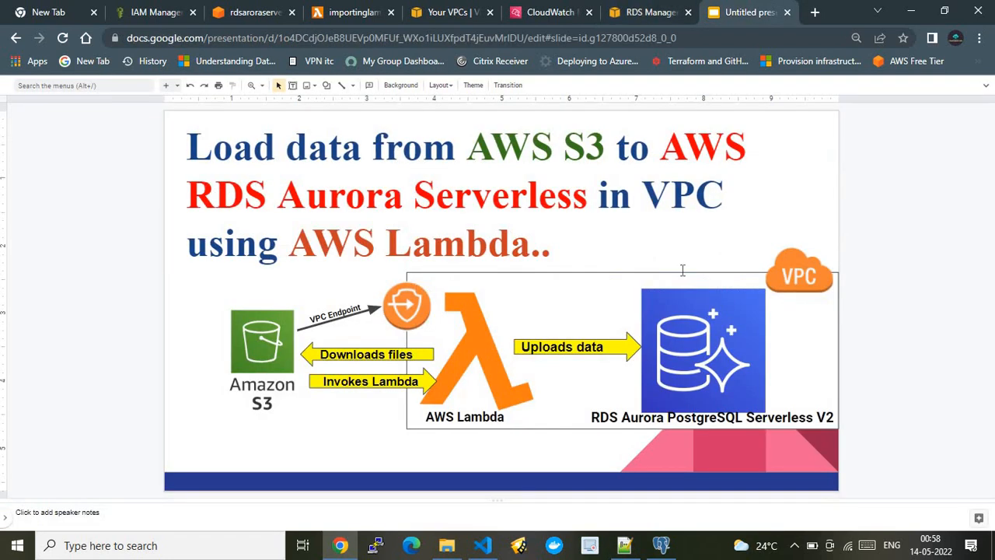
click(761, 11)
click(639, 11)
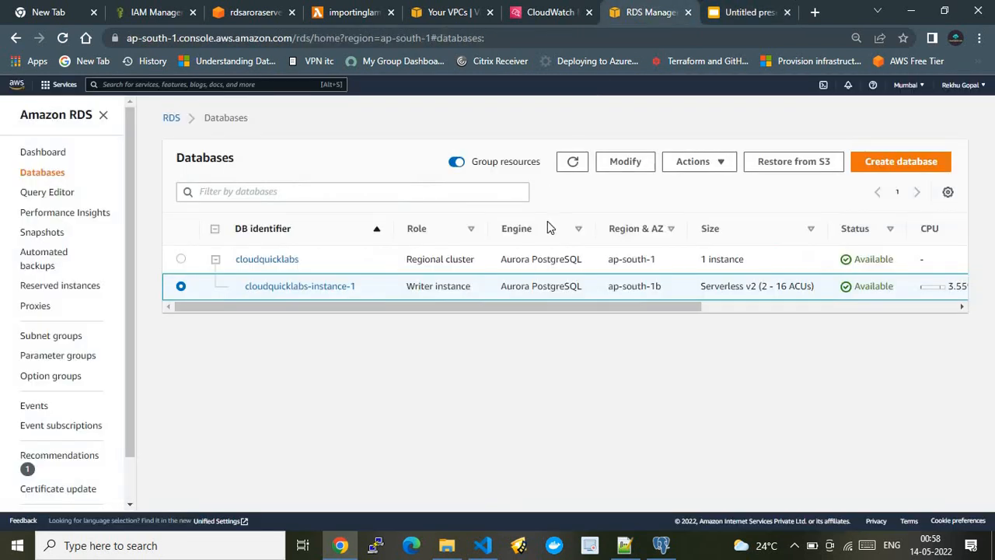
Open the details of cloudquicklabs-instance-1, follow its default VPC security group and open the group's inbound rules for editing.
click(299, 287)
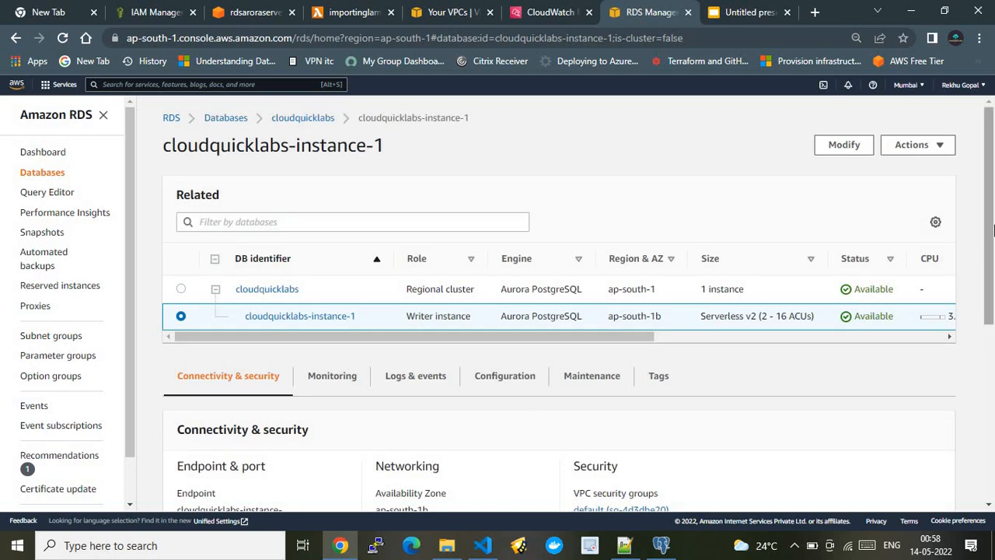
drag(992, 268, 993, 370)
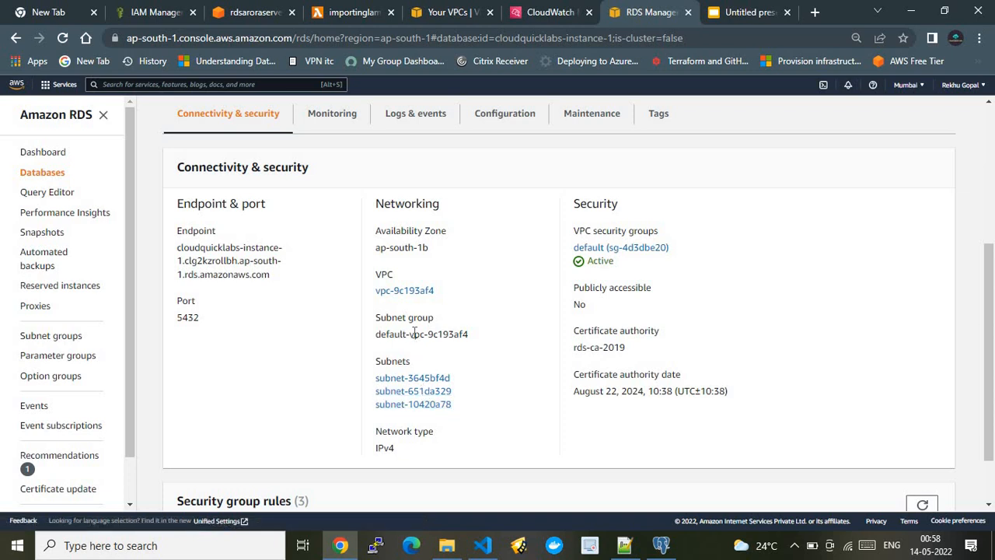
click(611, 250)
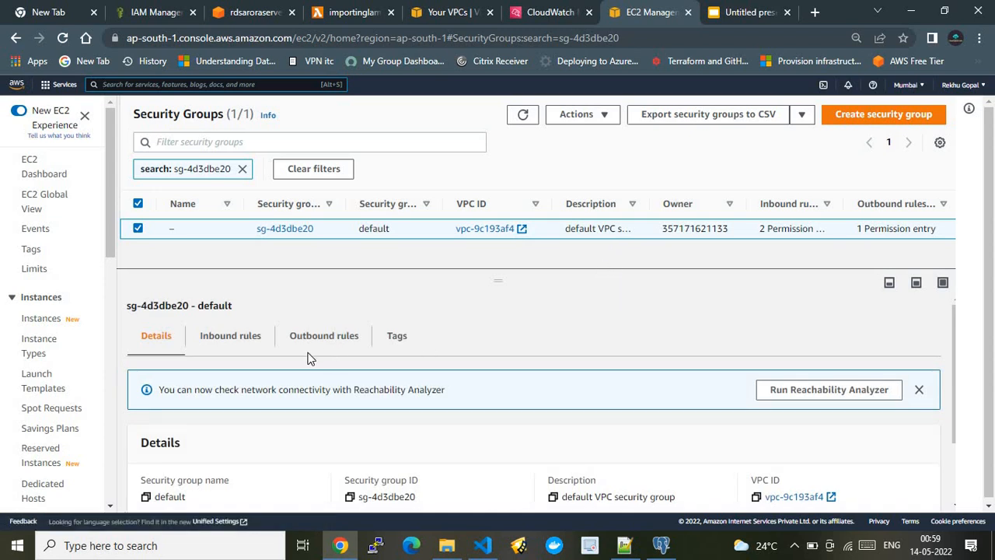
click(244, 342)
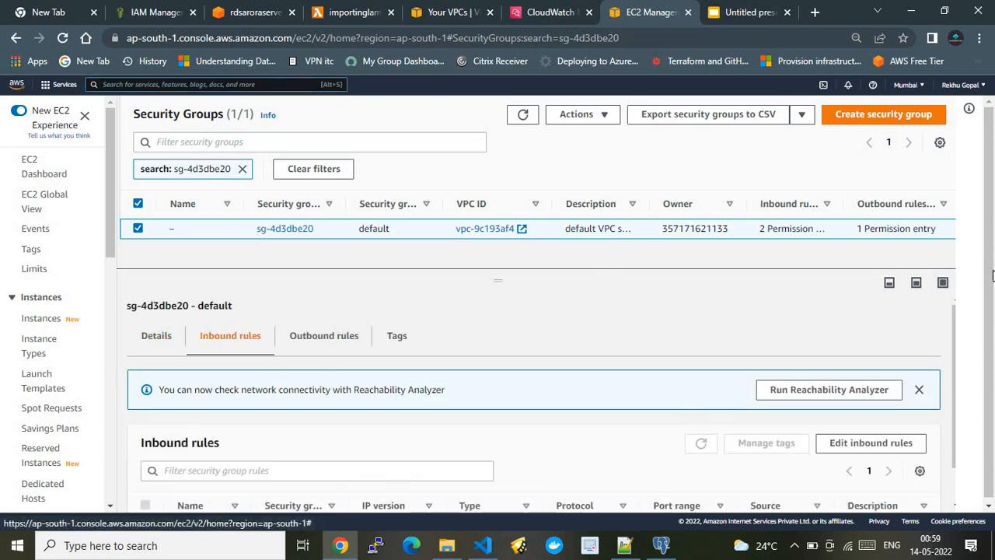
scroll(986, 249, down, 1)
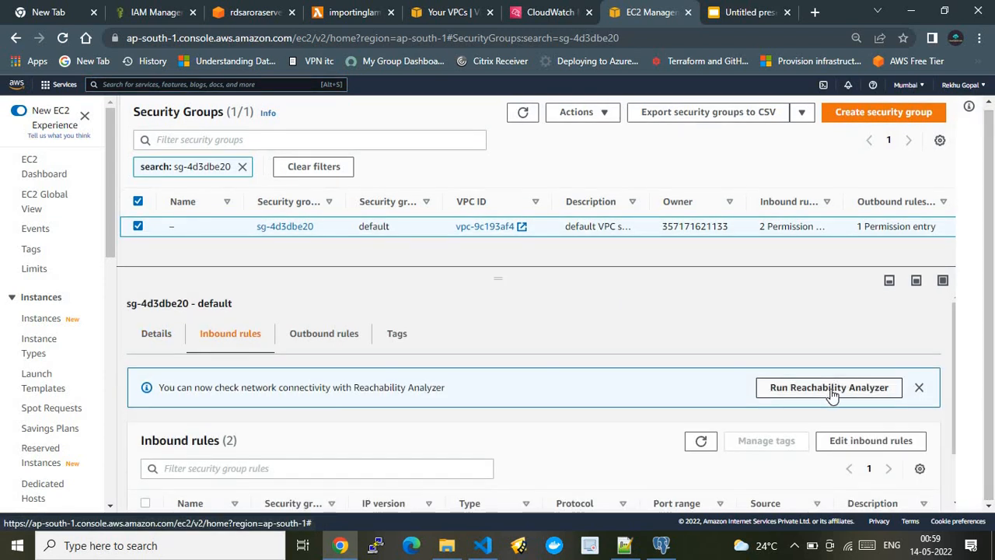
click(863, 441)
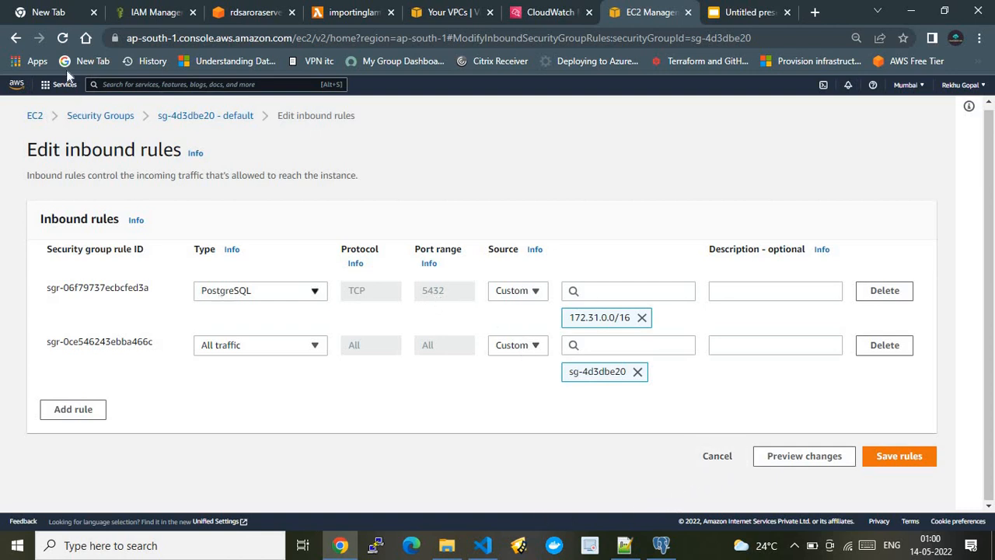
Leave the inbound rules without saving and return to the connectivity and security details of cloudquicklabs-instance-1.
click(21, 40)
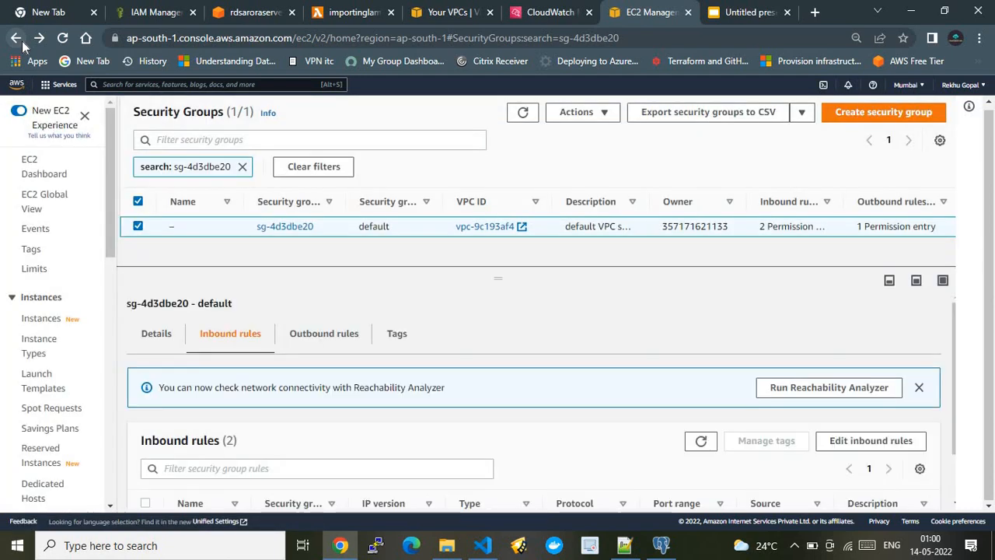
click(21, 40)
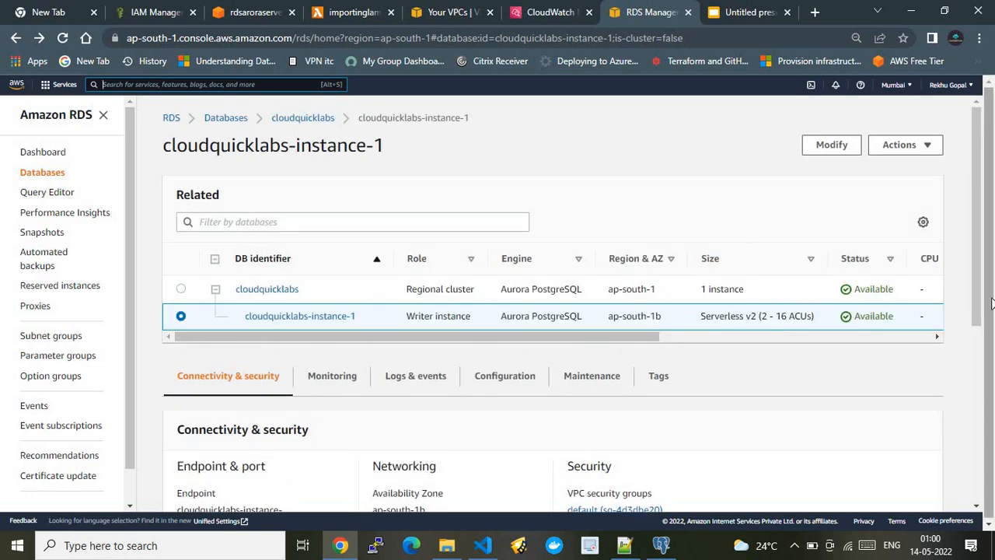
drag(979, 307, 989, 427)
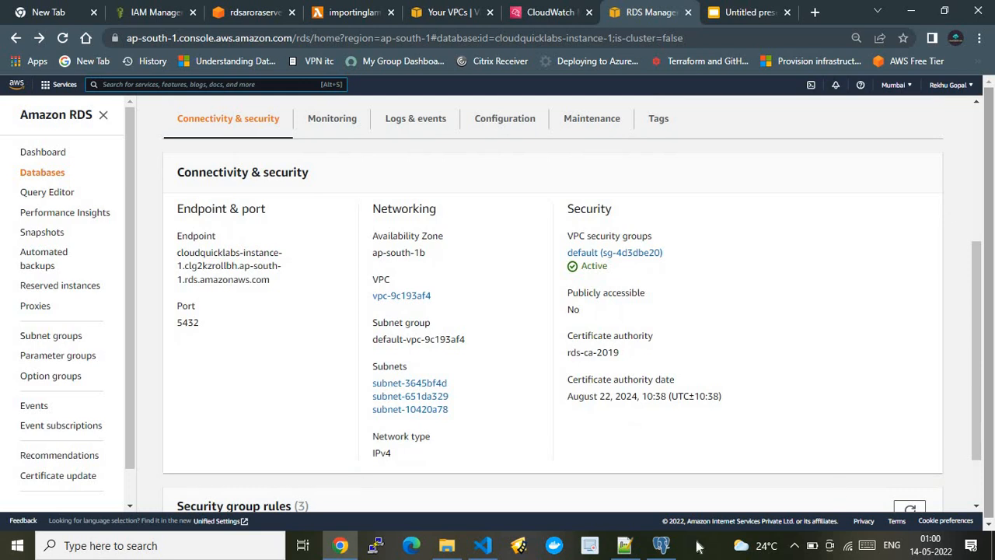
Switch to pgAdmin 4 to view the open query, and return to Chrome to check the architecture slide and the RDS instance page.
click(656, 548)
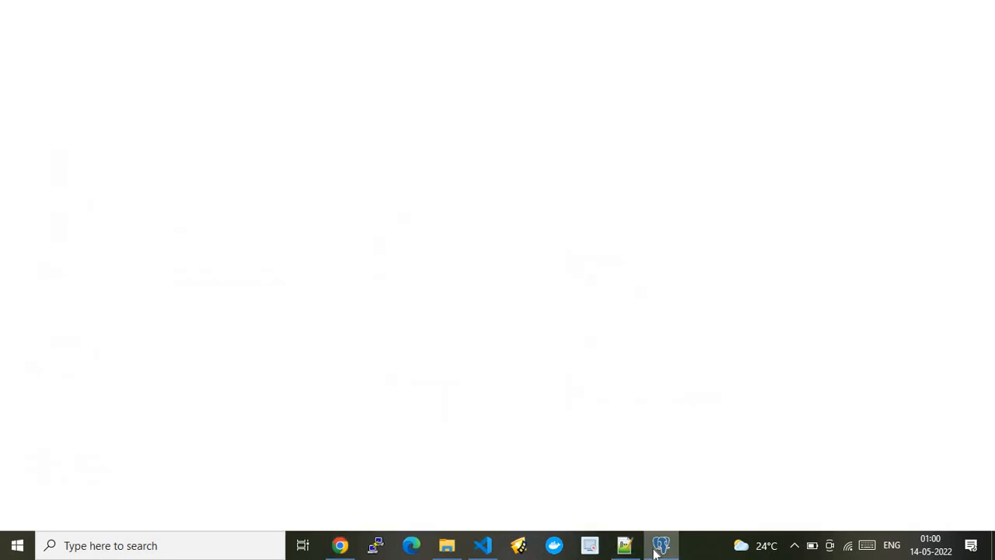
mouse_move(627, 544)
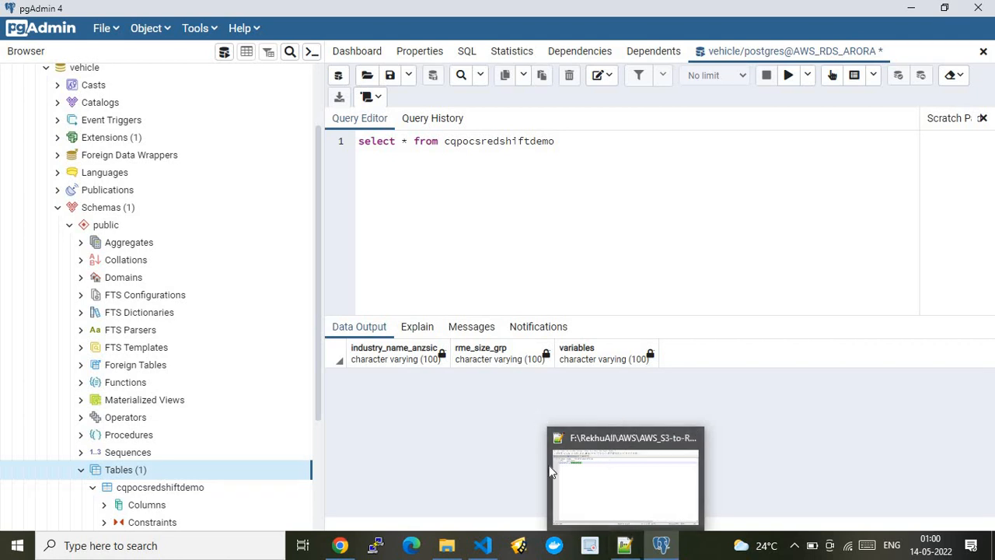
click(339, 545)
click(735, 11)
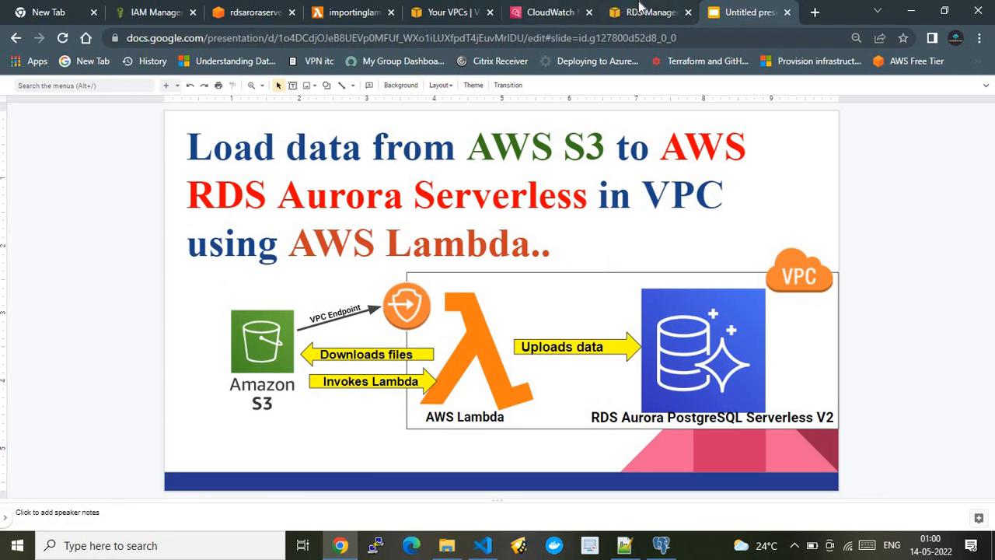
click(645, 12)
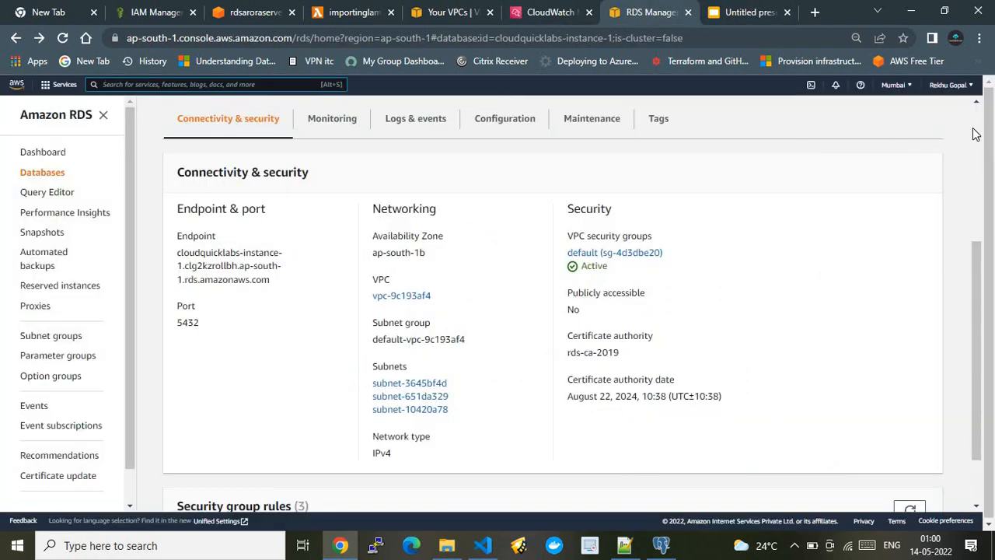
scroll(970, 130, up, 3)
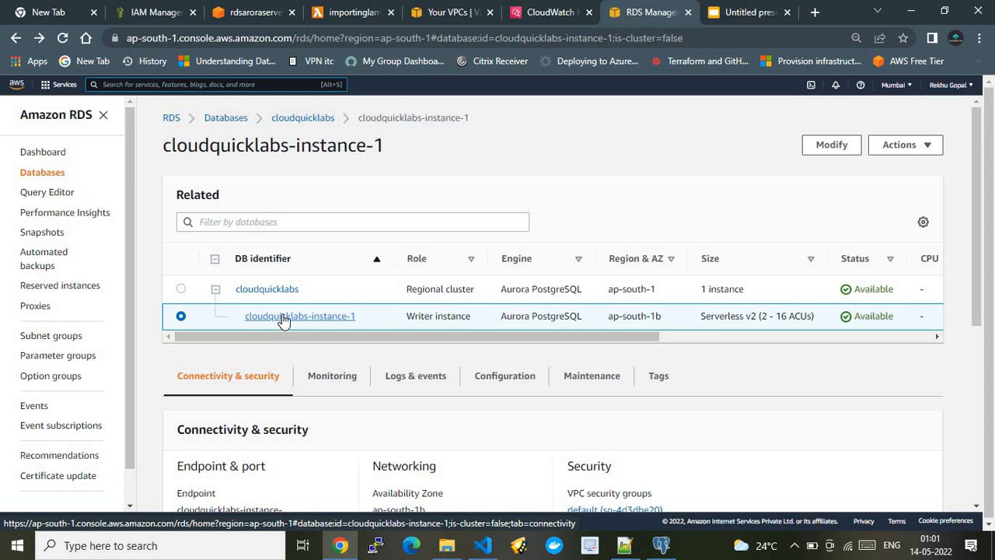
View the database connection in pgAdmin 4 again, and highlight the endpoint of cloudquicklabs-instance-1 in Chrome.
click(662, 548)
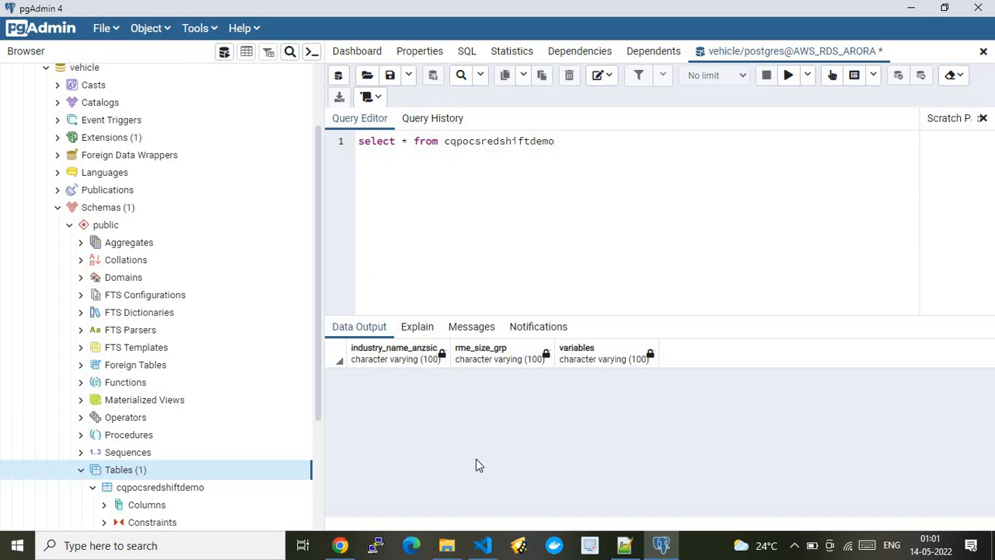
click(351, 545)
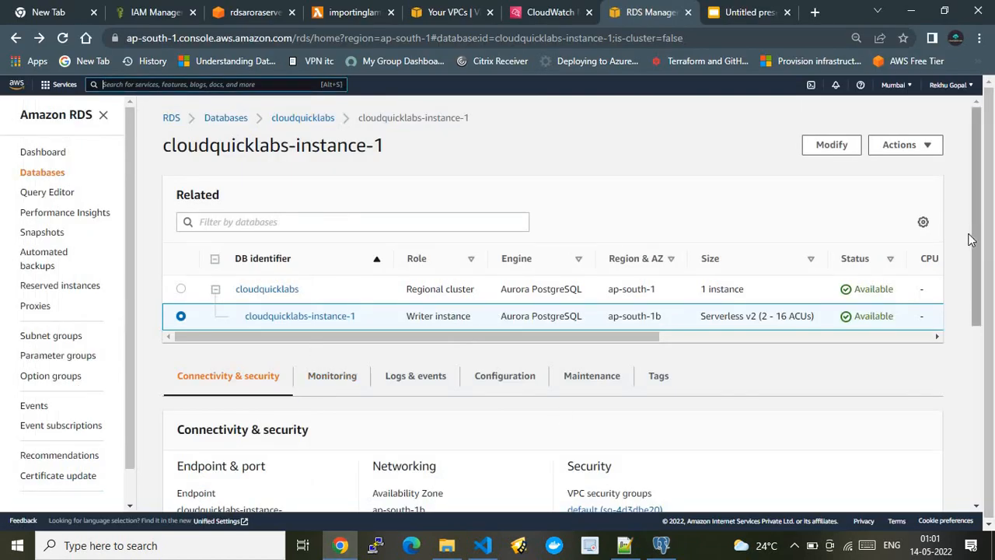
scroll(972, 238, down, 2)
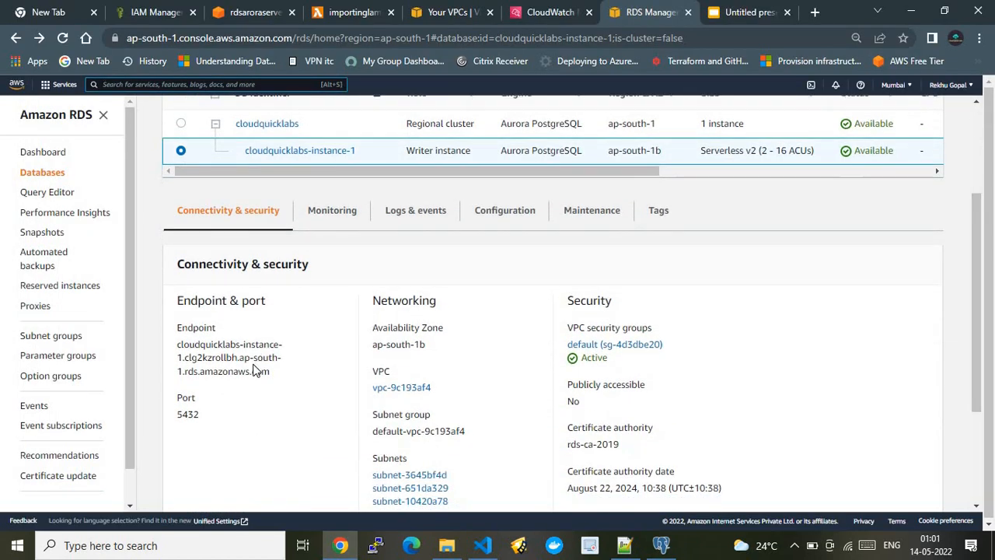
drag(272, 372, 176, 346)
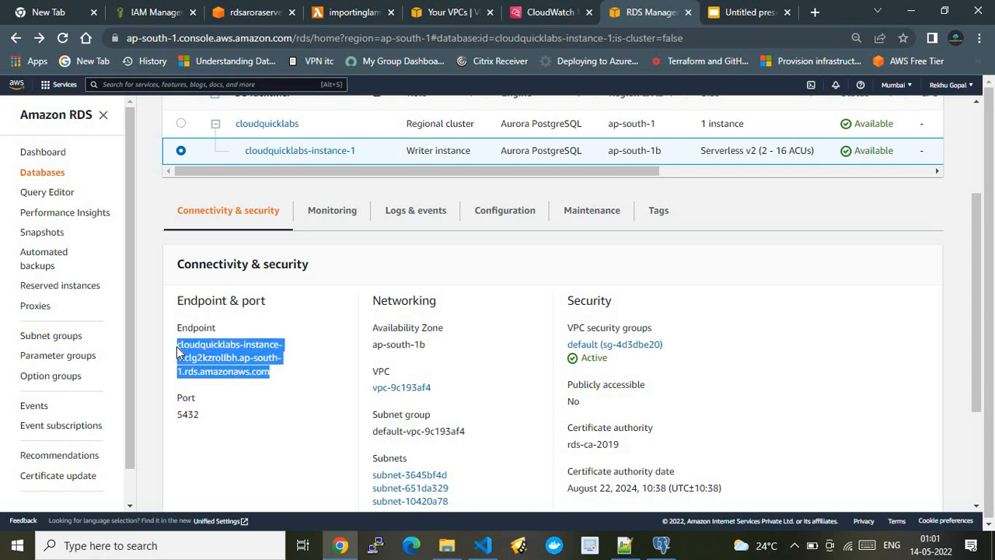
Look up the database user and password in Helpfile.txt in Notepad++, and switch to pgAdmin 4 to view the AWS_RDS_ARORA server's databases.
click(621, 548)
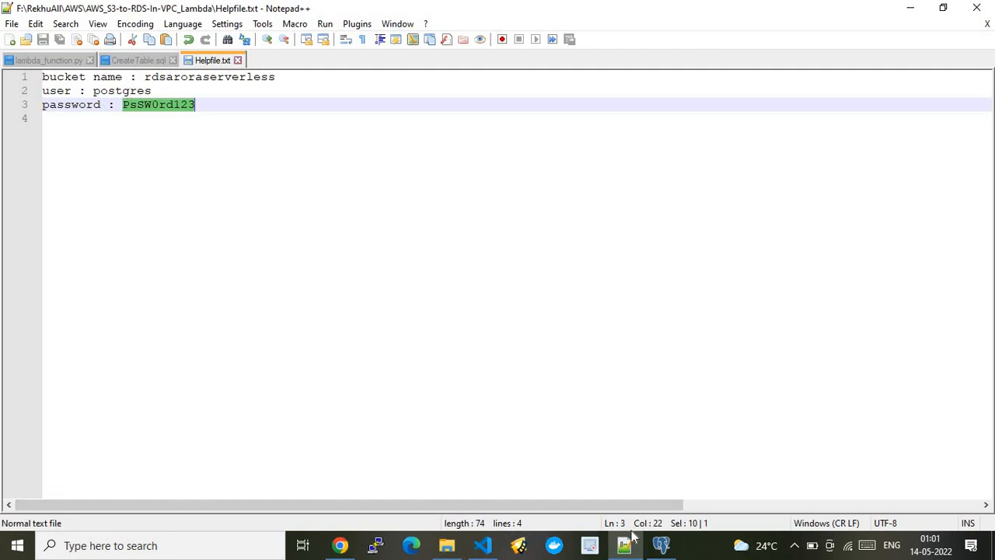
click(661, 546)
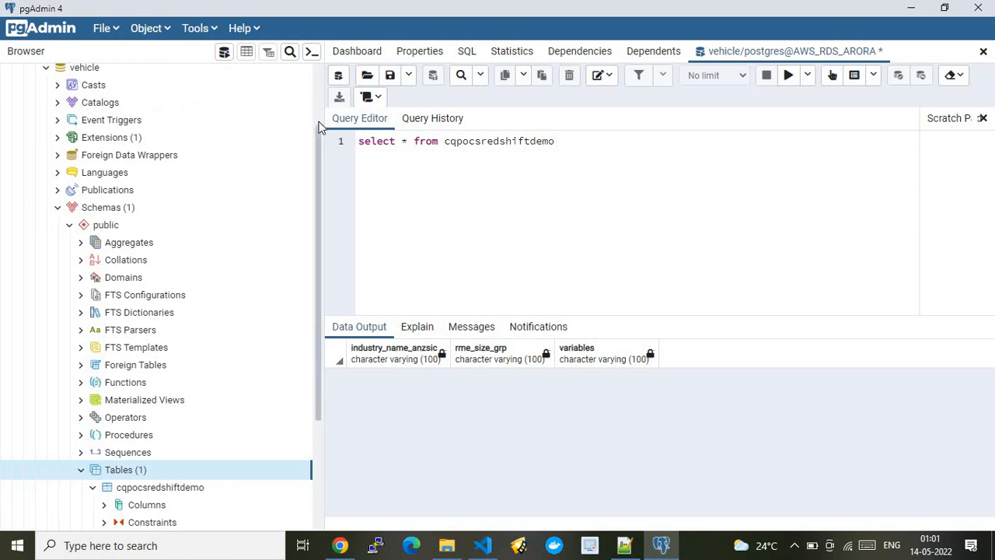
scroll(319, 117, up, 2)
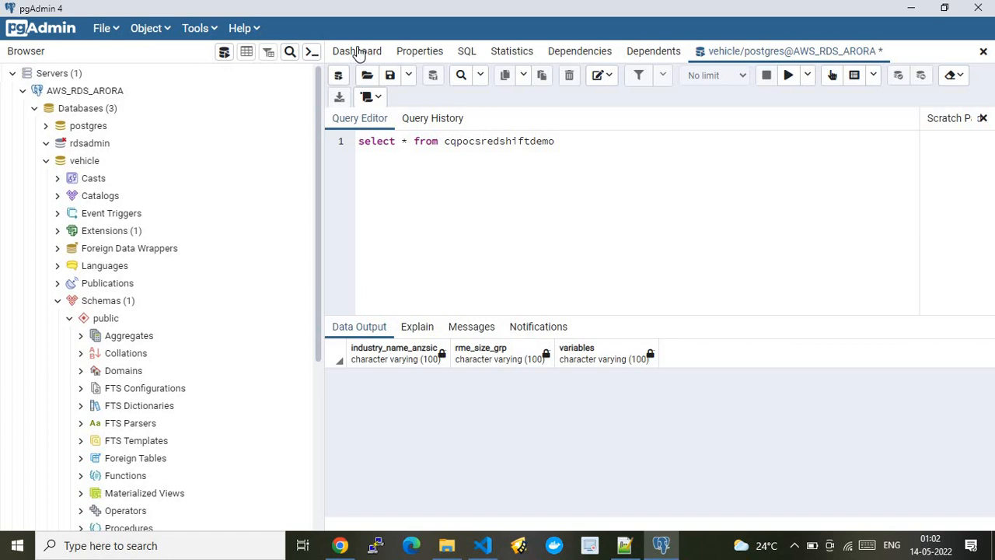
View the AWS_RDS_ARORA dashboard, collapse and re-expand the vehicle database in the object tree, and return to the open query.
click(358, 51)
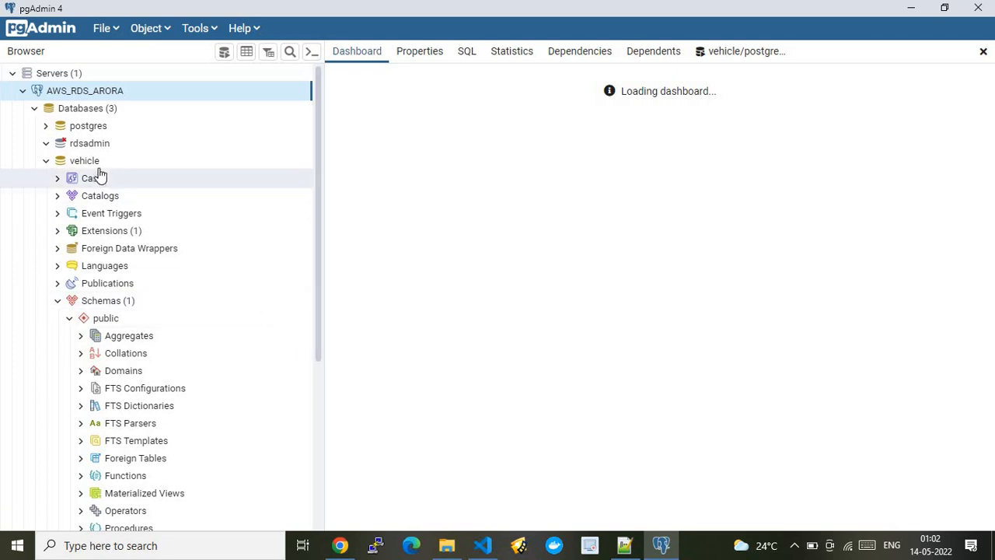
click(46, 161)
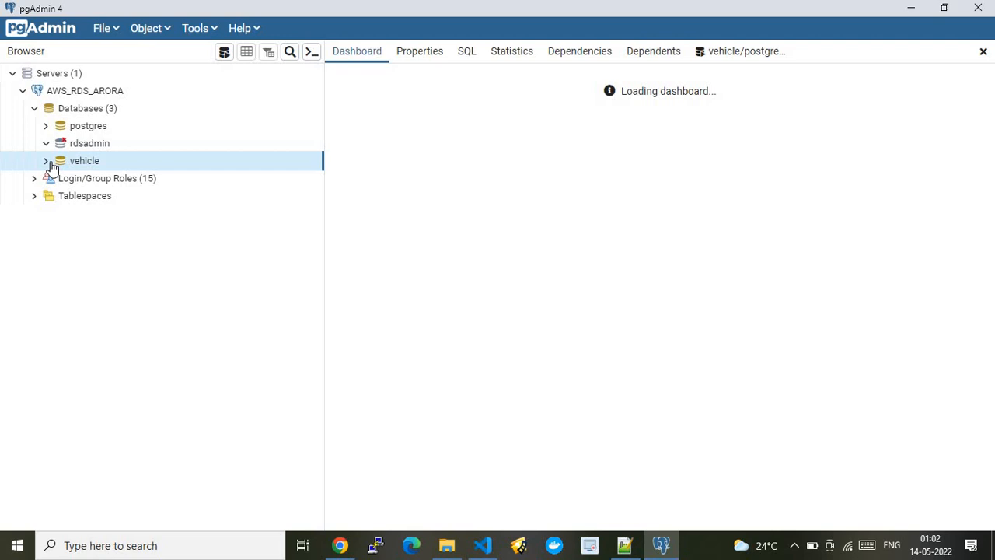
click(47, 161)
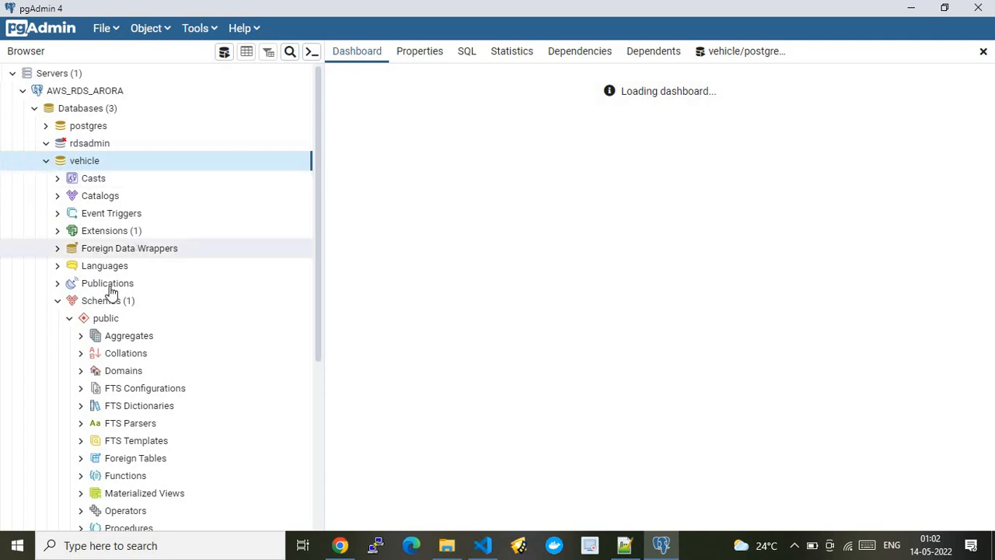
click(729, 52)
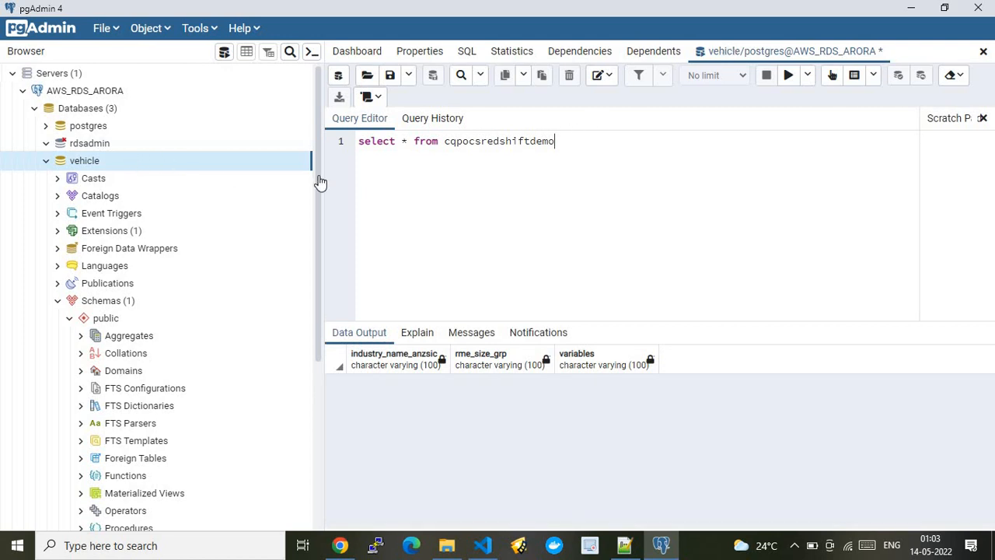
Switch to Notepad++ and review the create table statement for cqpocsredshiftdemo and its three columns in CreateTable.sql.
click(625, 546)
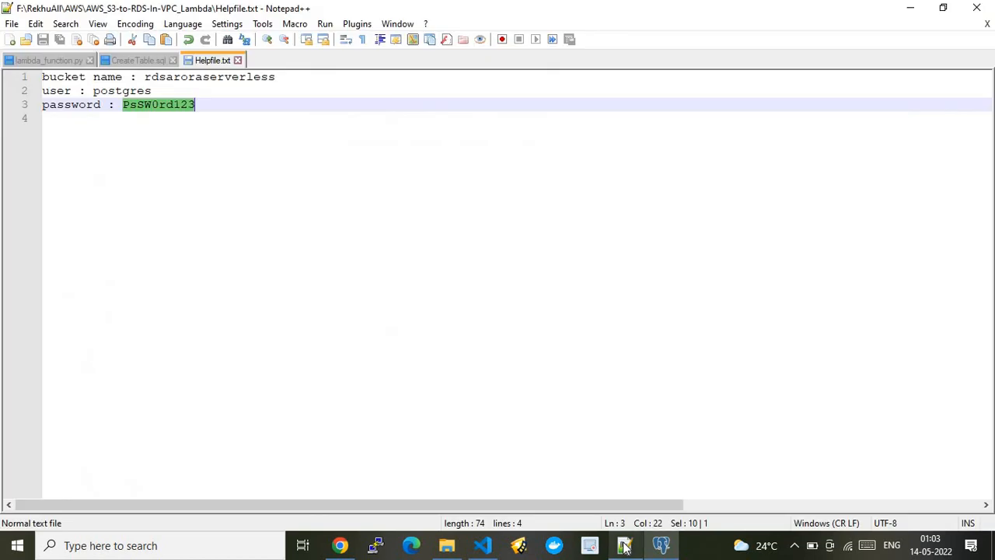
click(131, 63)
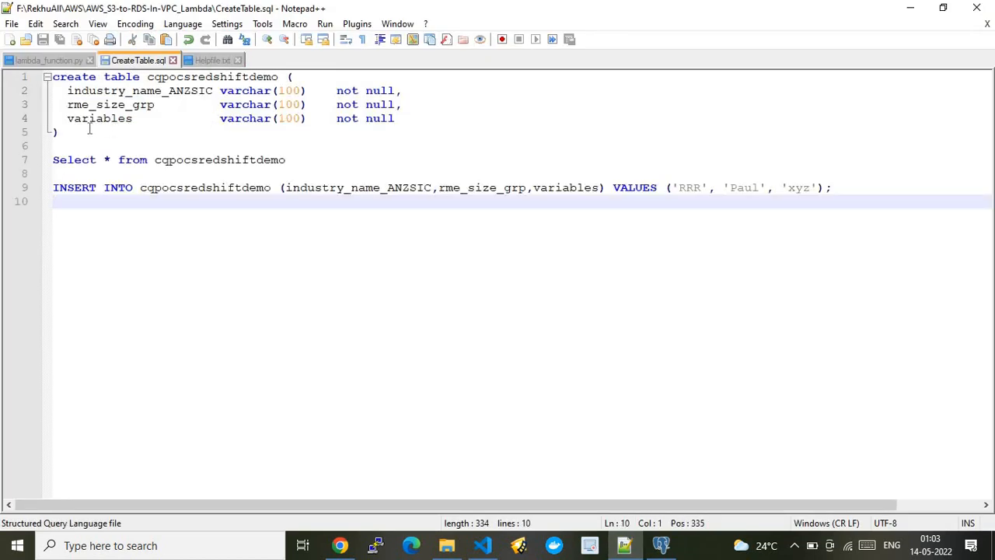
drag(88, 129, 41, 84)
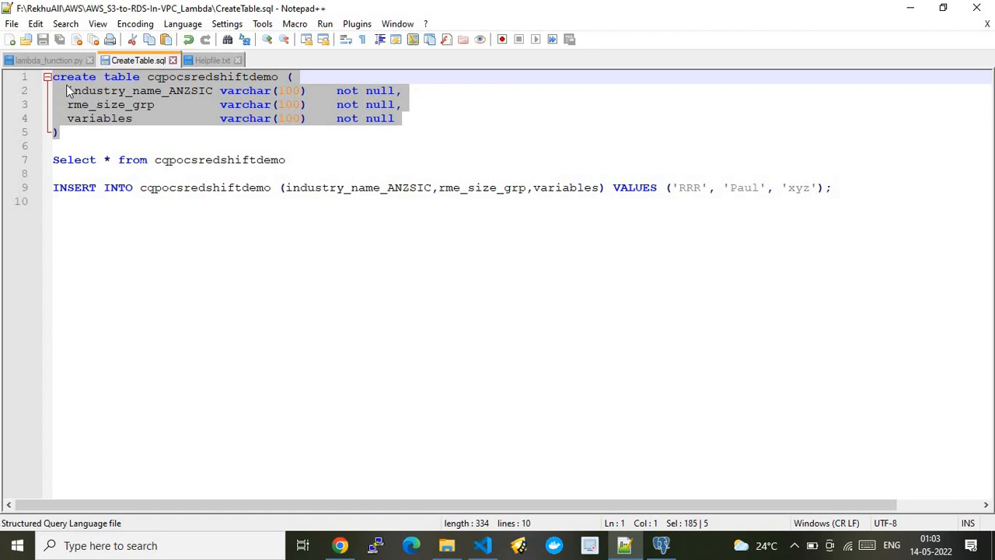
double_click(195, 82)
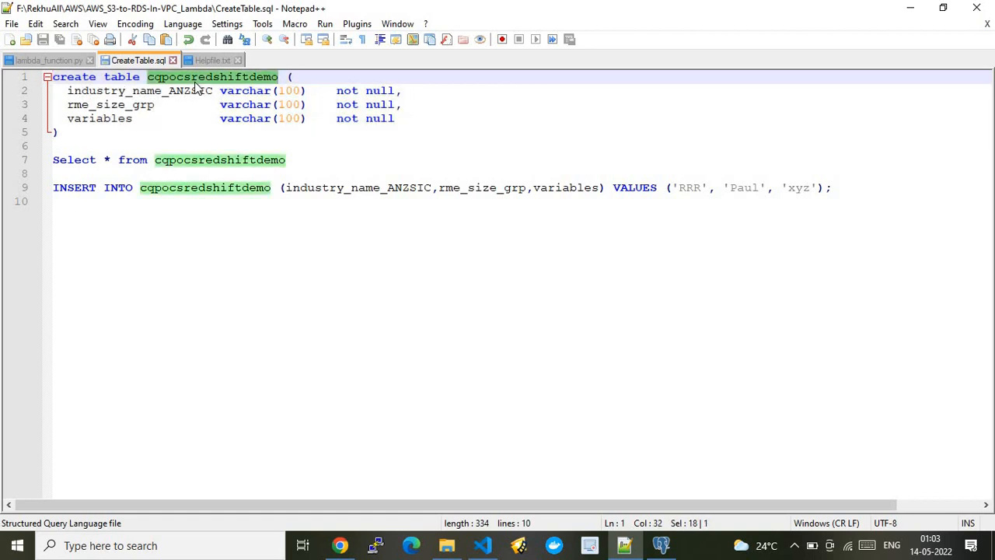
click(313, 78)
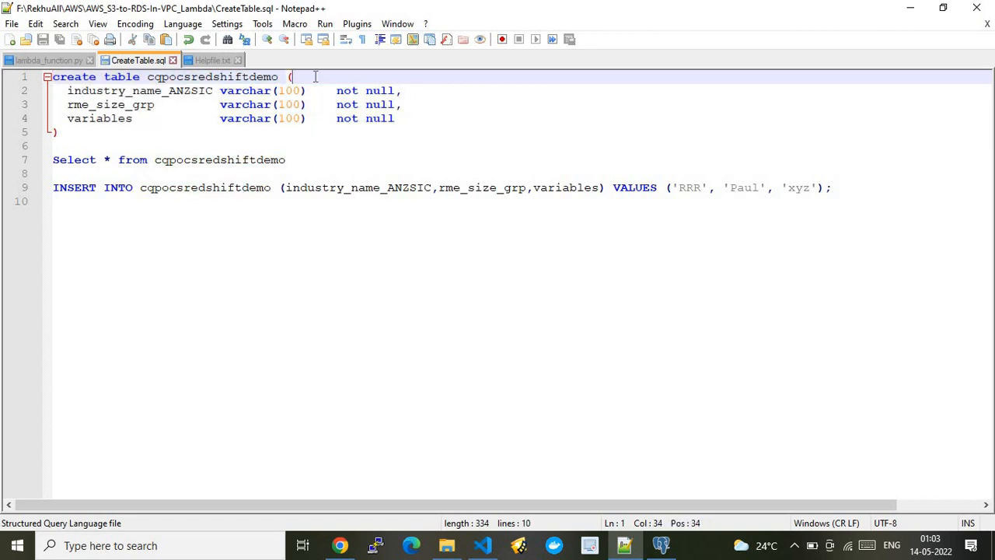
click(184, 91)
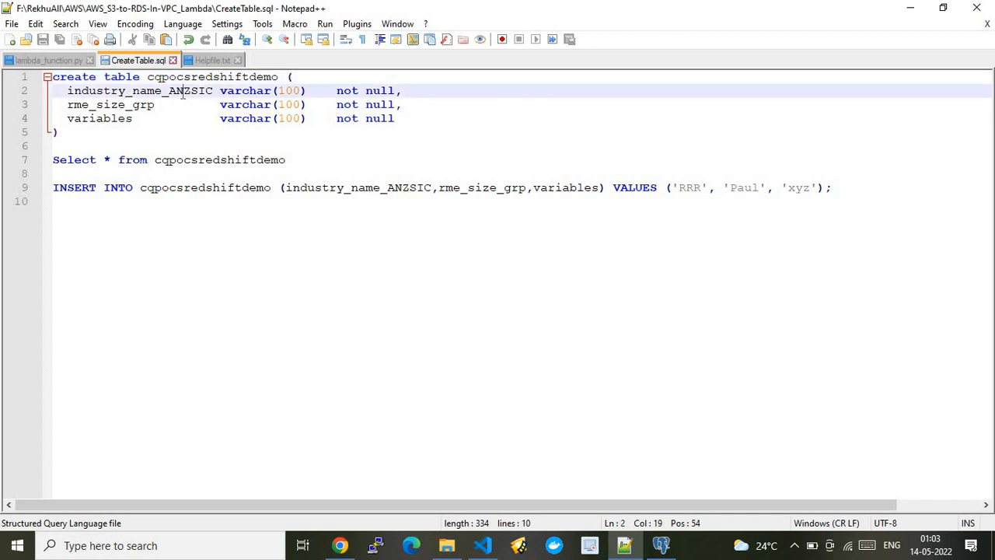
click(133, 105)
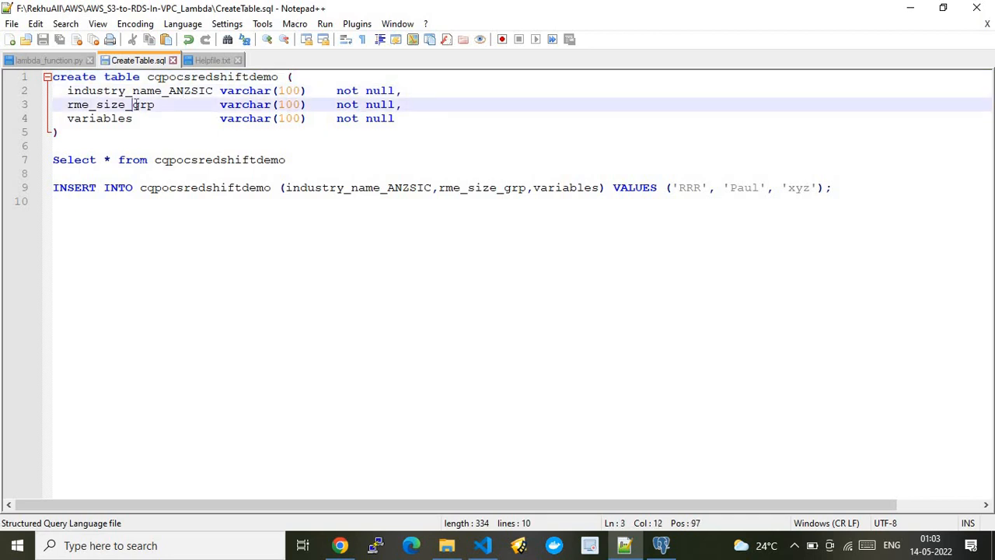
click(120, 118)
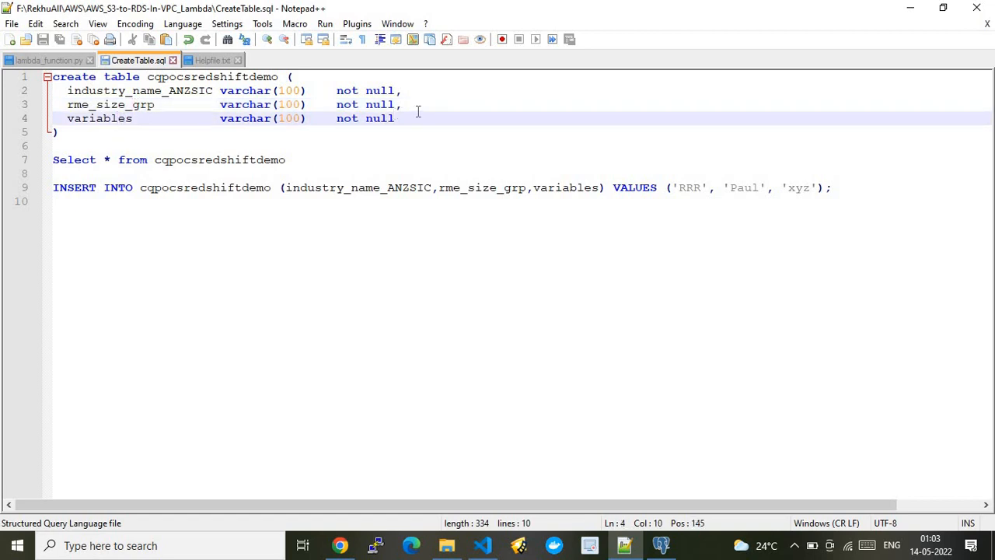
Run the select query on cqpocsredshiftdemo in pgAdmin 4, and check the RDS instance's connectivity and security details in Chrome while it executes.
click(340, 546)
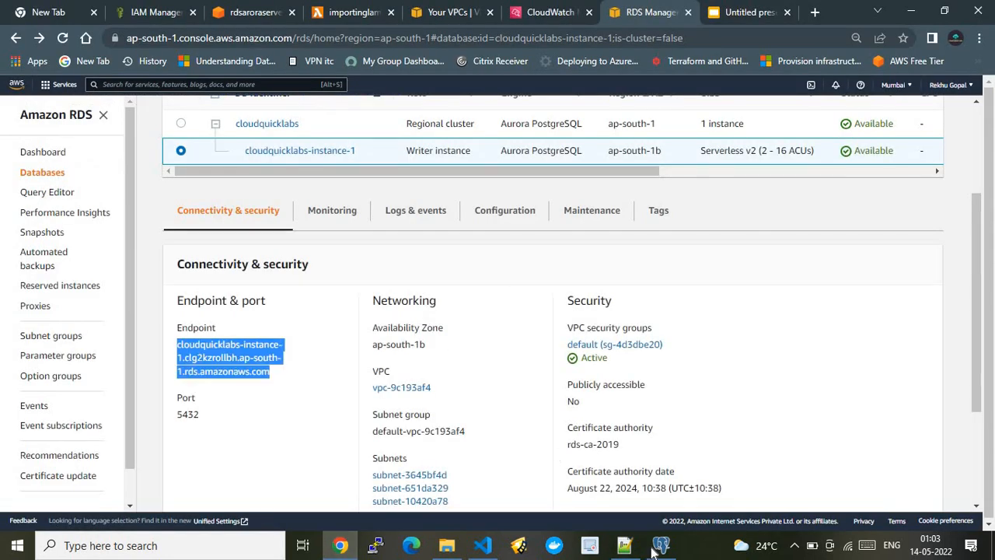
click(661, 546)
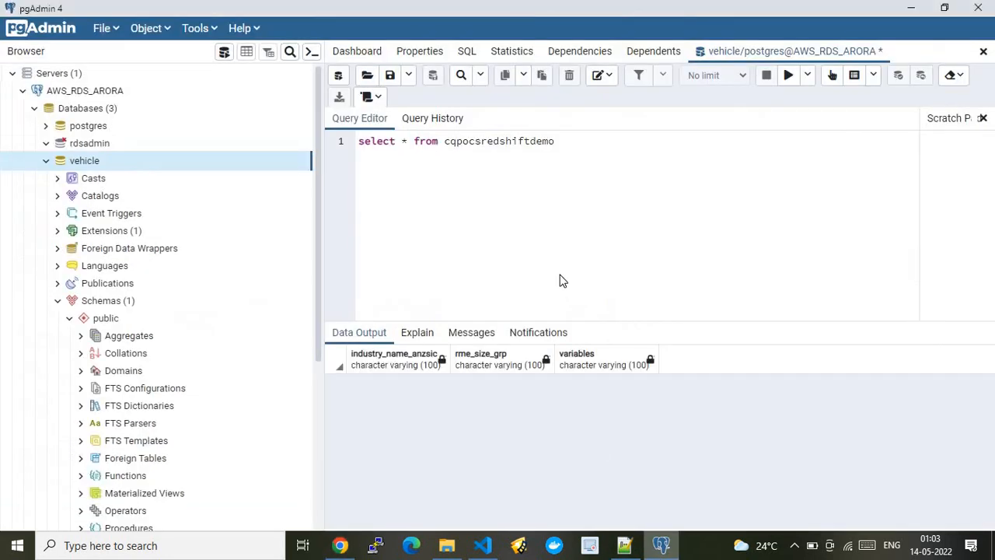
click(788, 75)
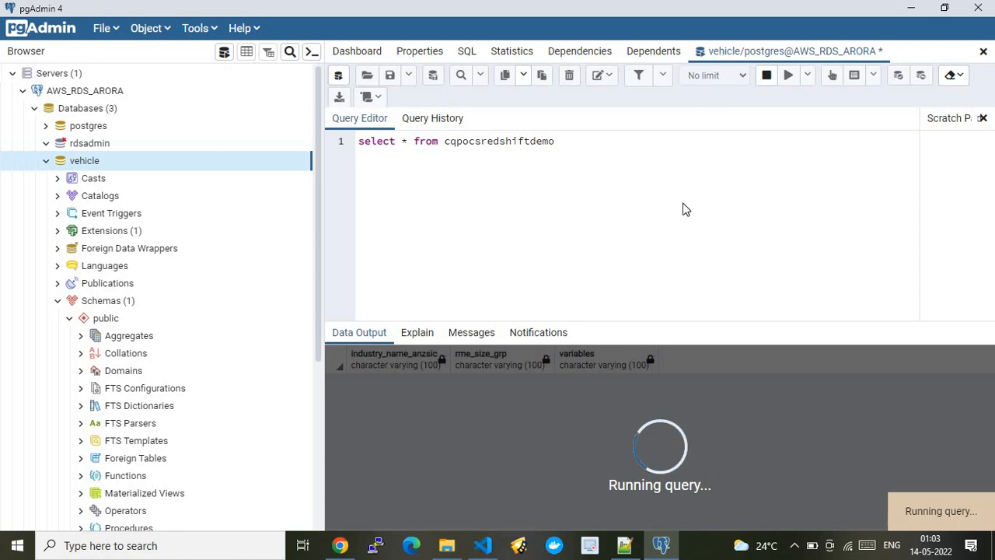
click(340, 545)
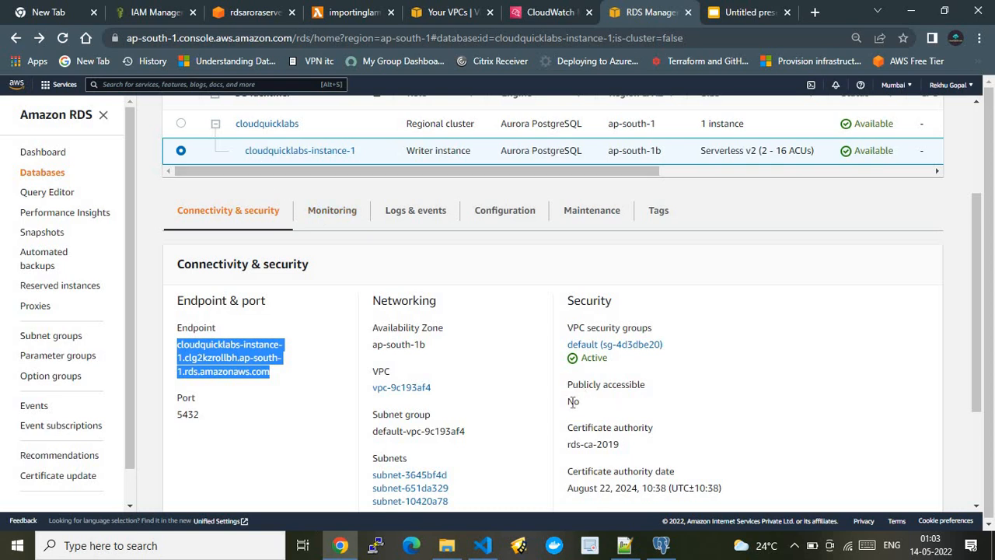
click(661, 545)
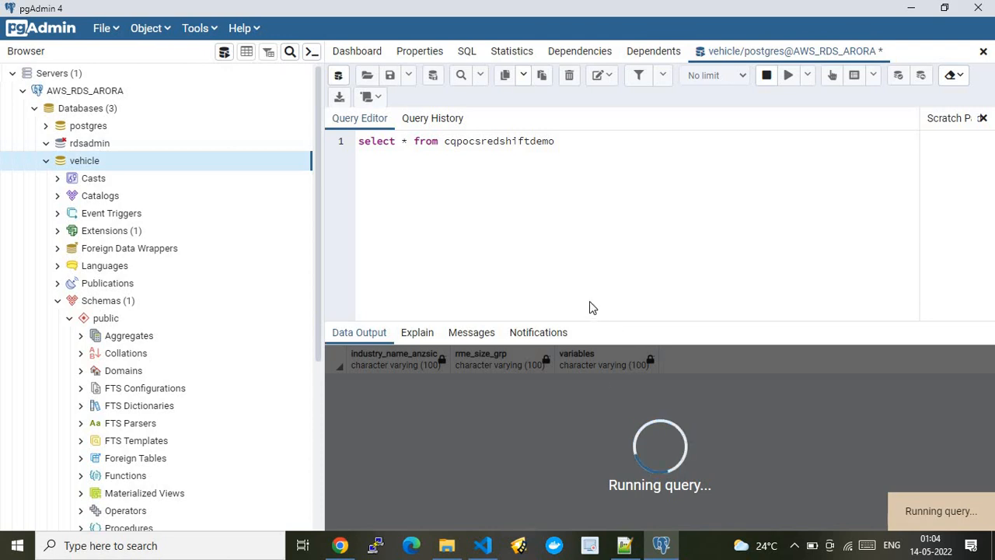
Highlight the create table and select statements of CreateTable.sql in Notepad++, and return to the query in pgAdmin 4.
click(624, 546)
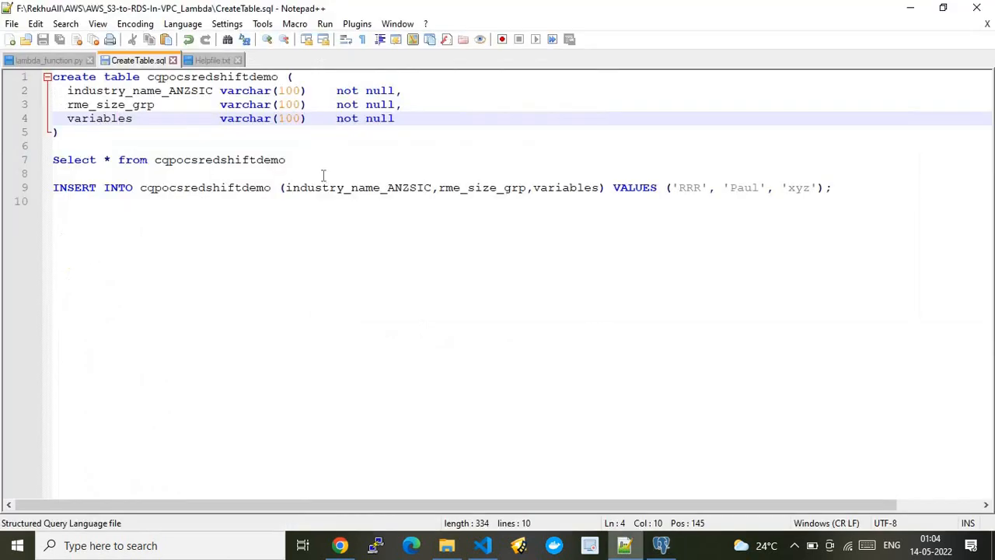
click(84, 131)
shift+click(52, 76)
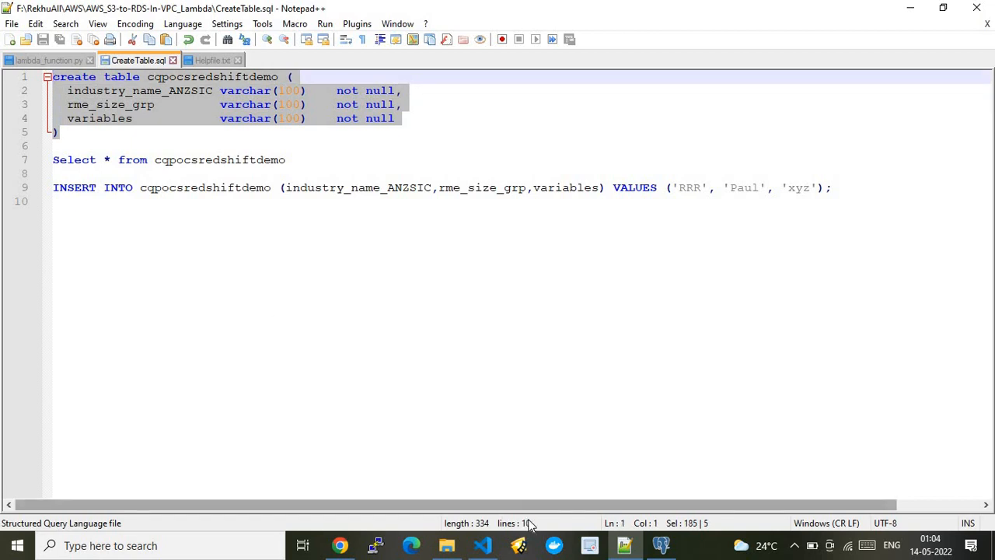
drag(318, 159, 52, 159)
click(661, 545)
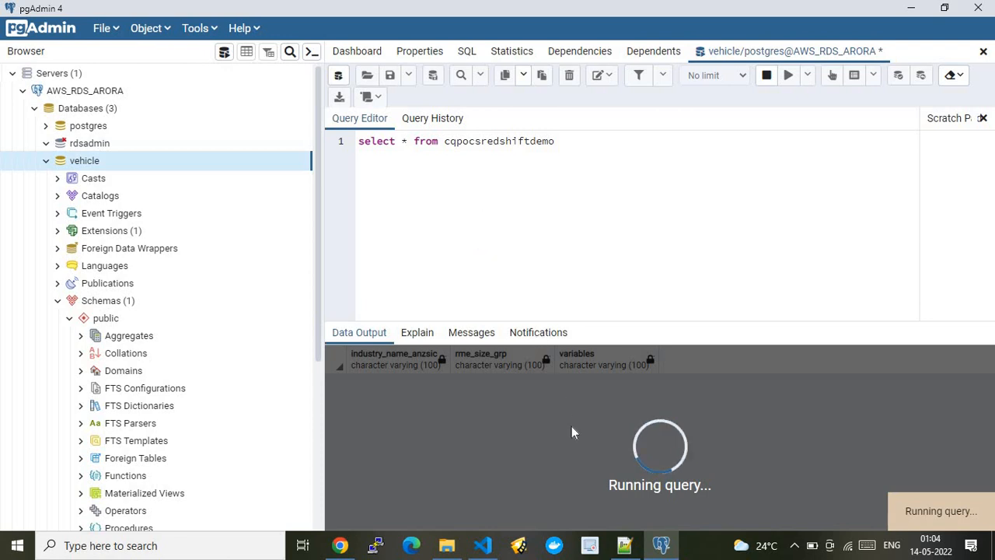
Compare the RDS instance page in Chrome with the query in pgAdmin 4, and view the S3-to-Aurora architecture slide.
click(340, 545)
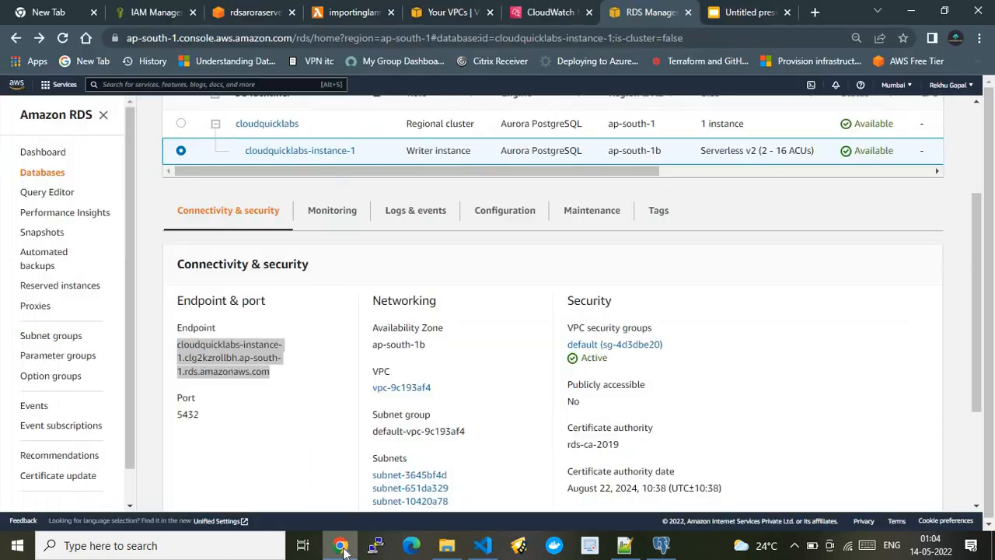
click(660, 544)
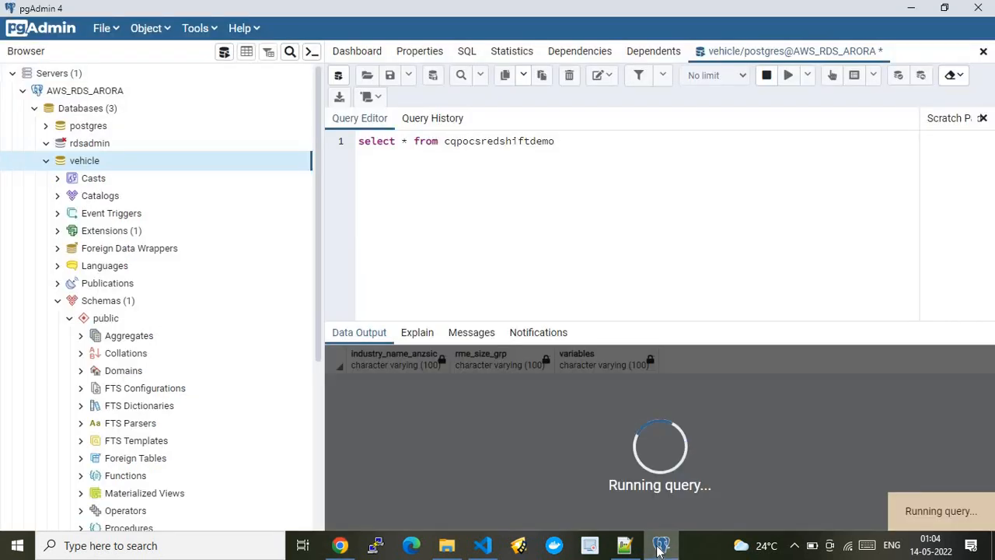
click(340, 545)
click(717, 20)
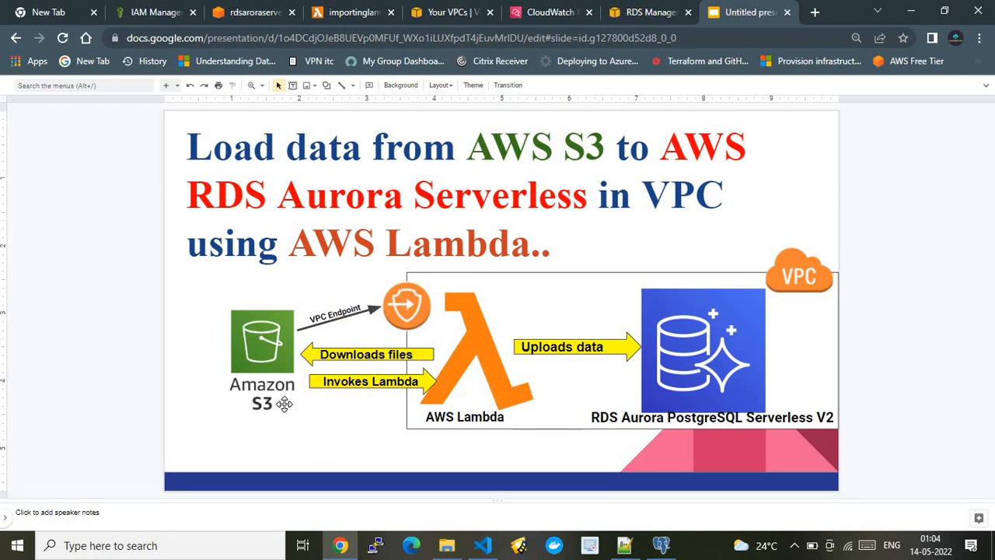
click(346, 547)
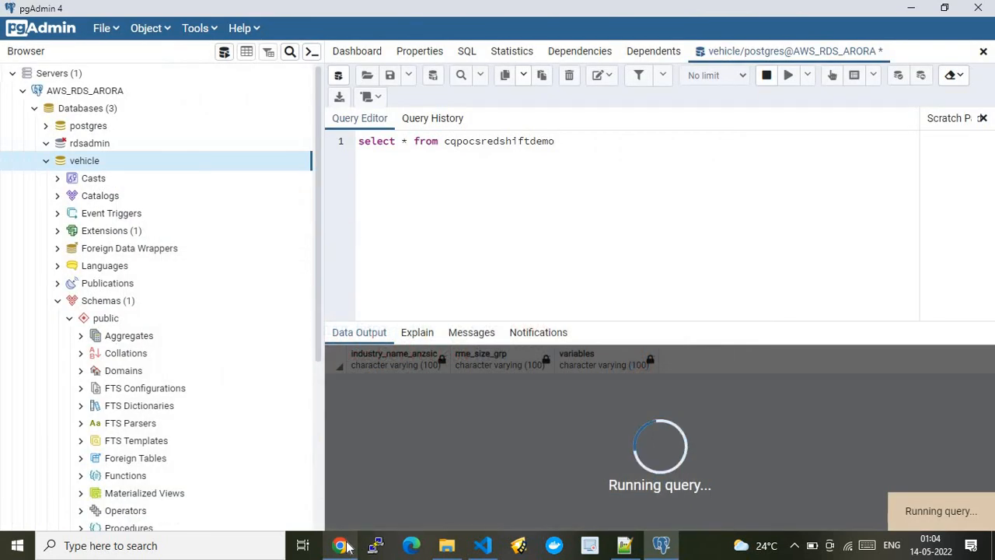
click(348, 547)
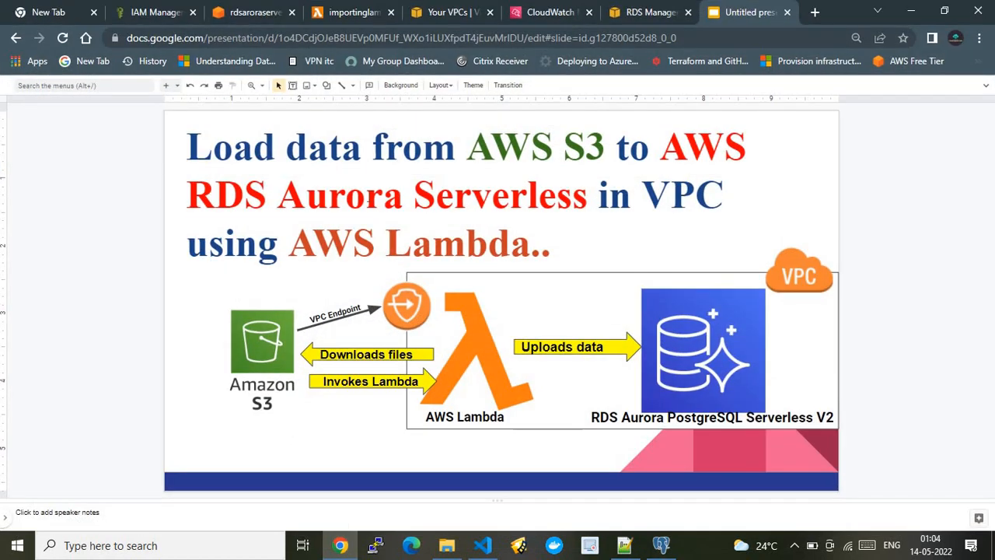
Open the S3 bucket rdsaroraserverless and view the bucket policy in its permissions.
click(238, 16)
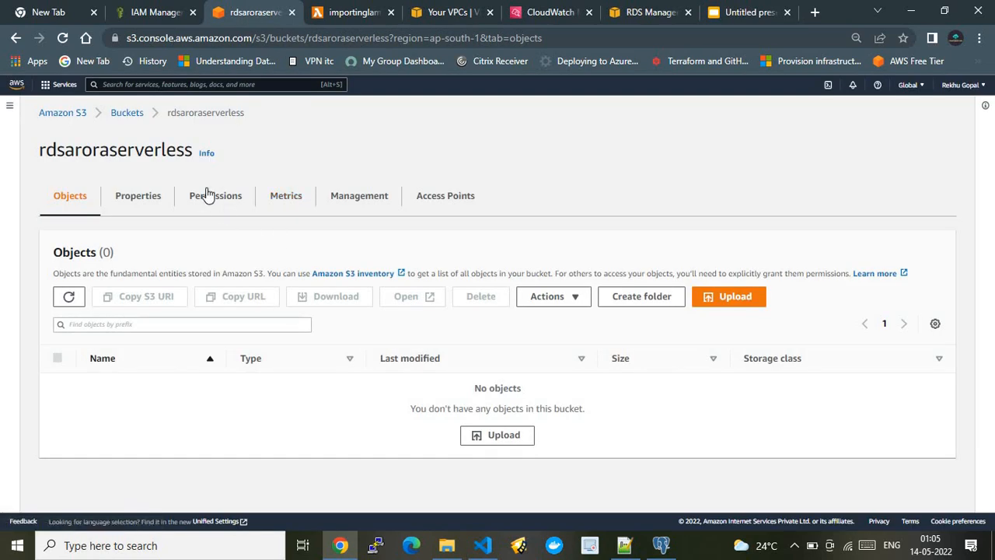
double_click(107, 154)
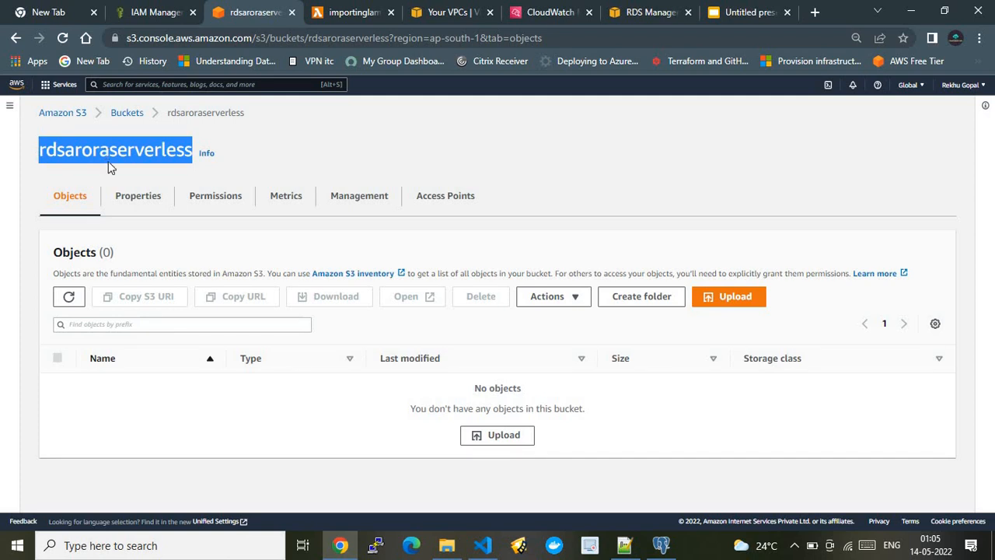
click(215, 201)
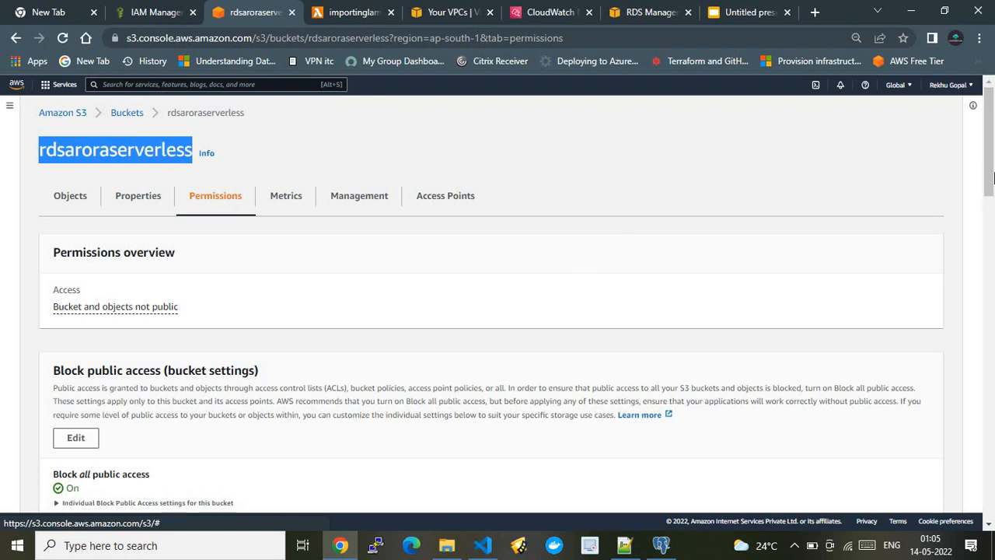
drag(991, 170, 993, 280)
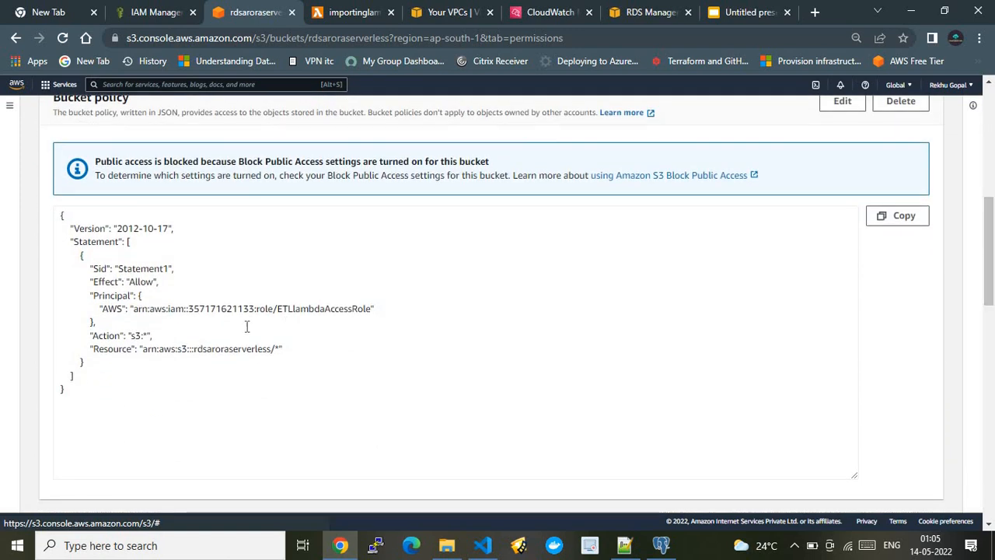
Examine the bucket policy, highlighting its Allow effect, the bucket resource and the ETLlambdaAccessRole principal.
drag(59, 220, 124, 380)
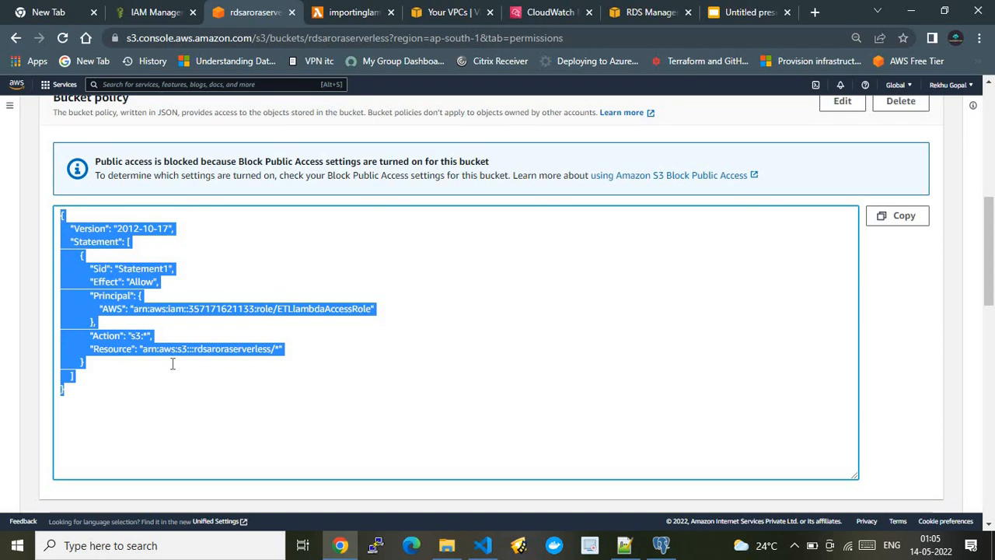
click(173, 242)
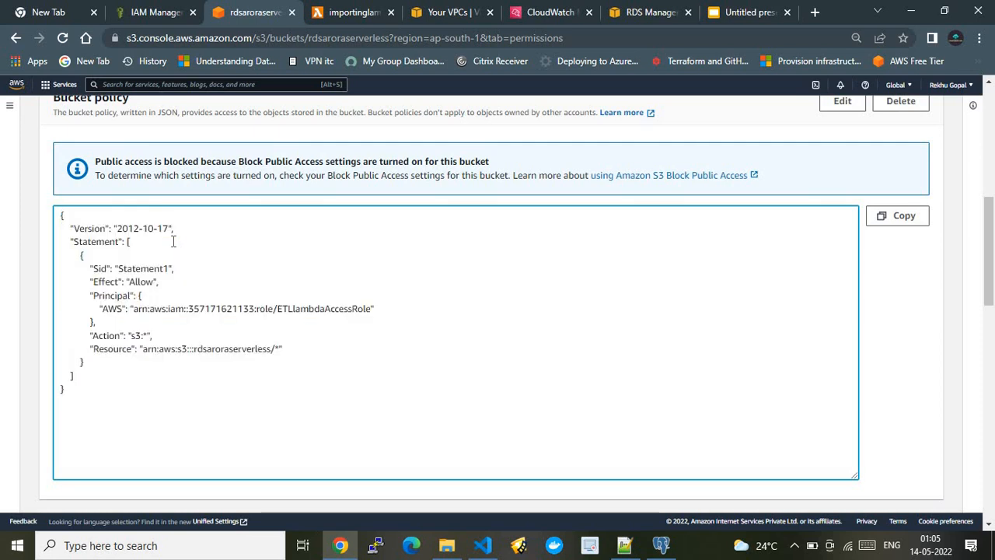
double_click(143, 283)
click(136, 303)
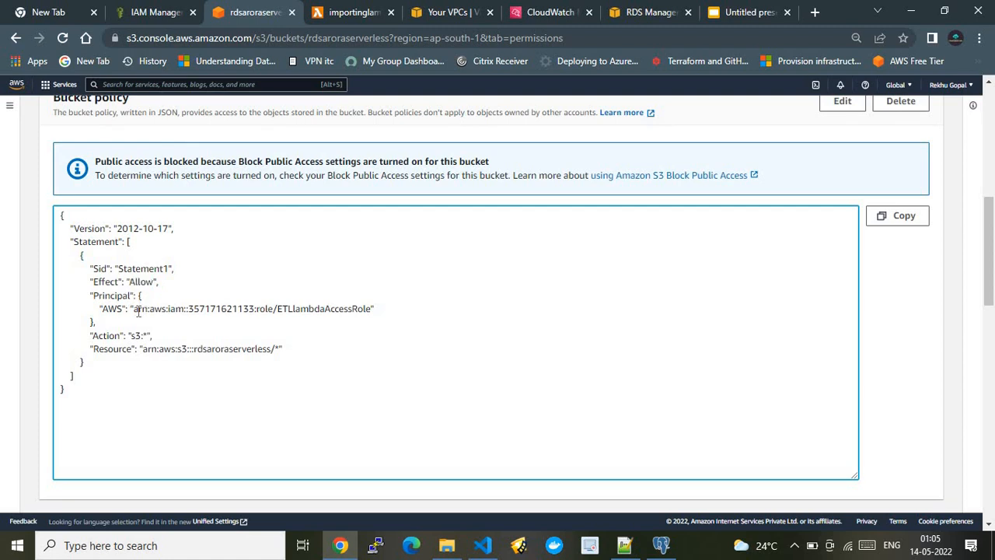
drag(134, 310, 367, 308)
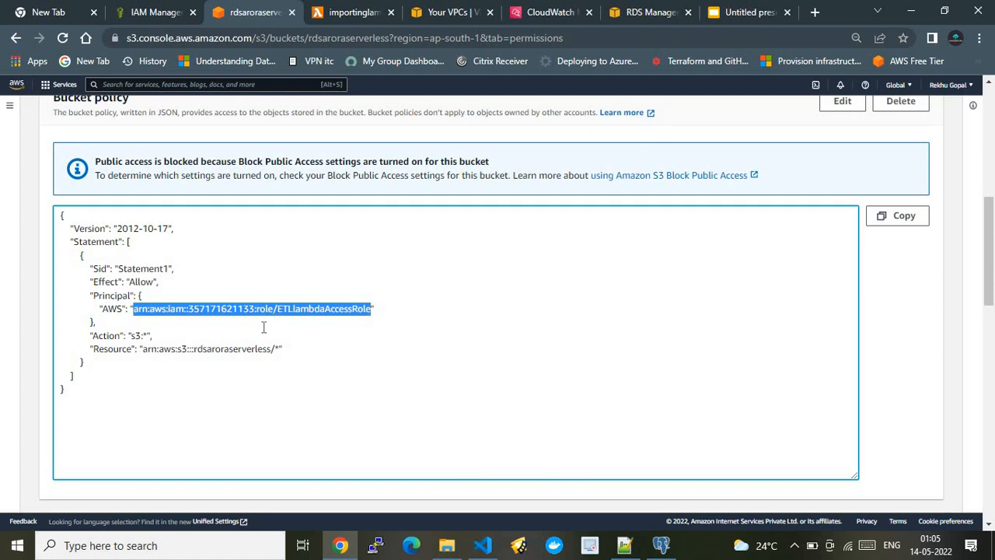
drag(144, 349, 278, 344)
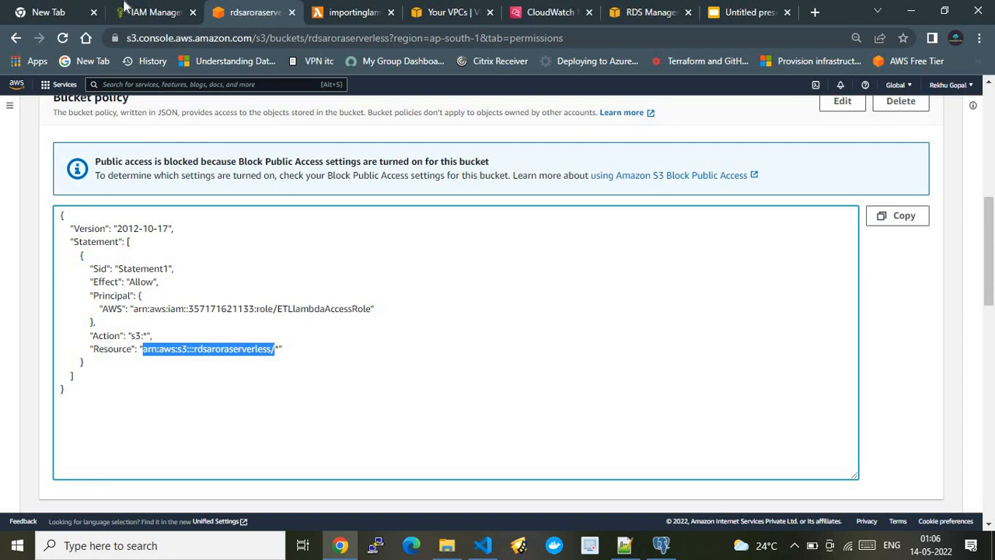
double_click(311, 308)
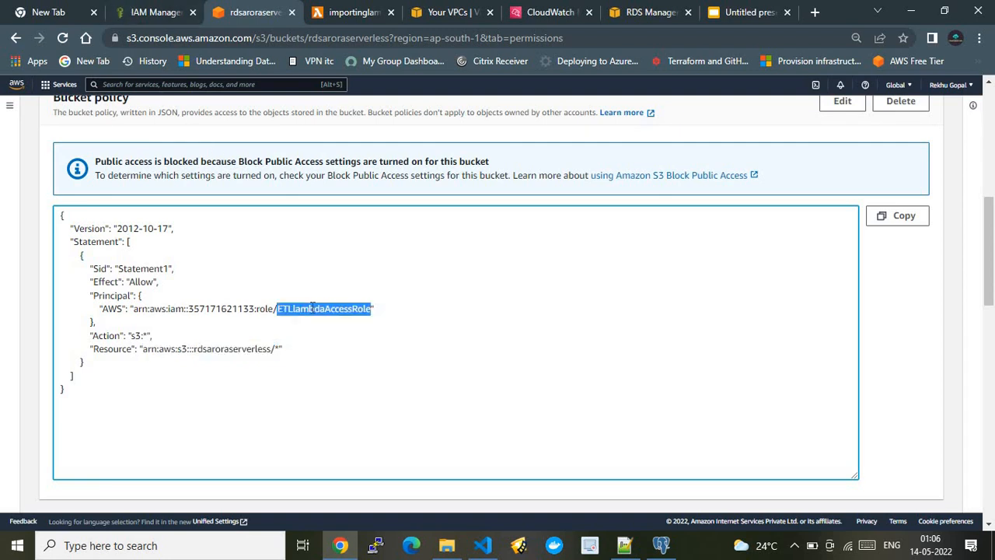
Review the ETLlambdaAccessRole's permissions policies and trust relationships in IAM, highlighting the rds.amazonaws.com trusted service.
key(ctrl+shift+Tab)
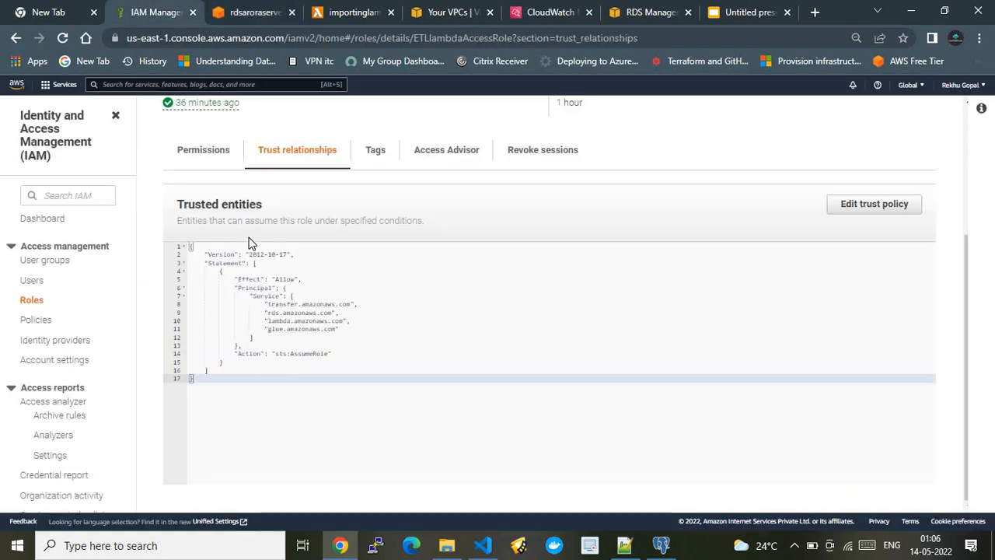
click(205, 155)
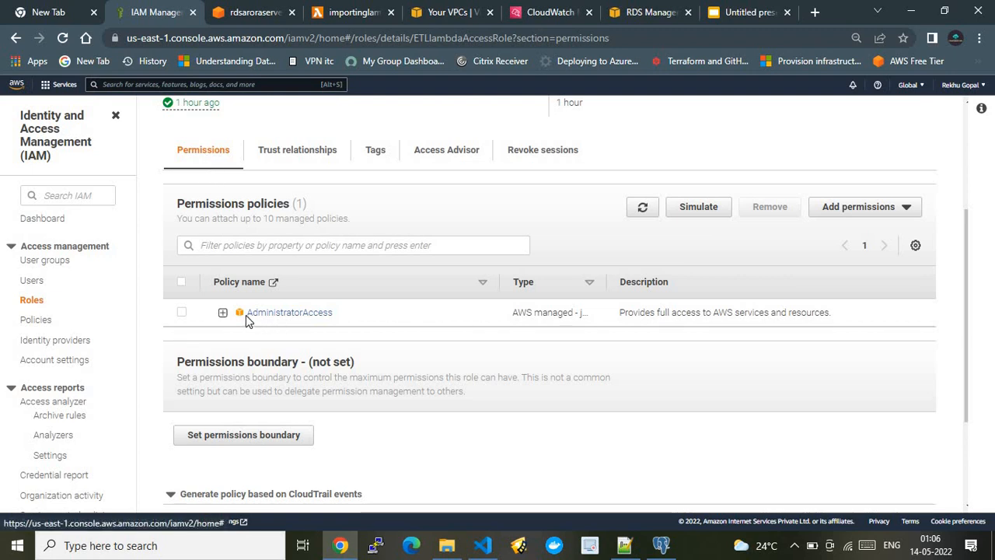
click(282, 168)
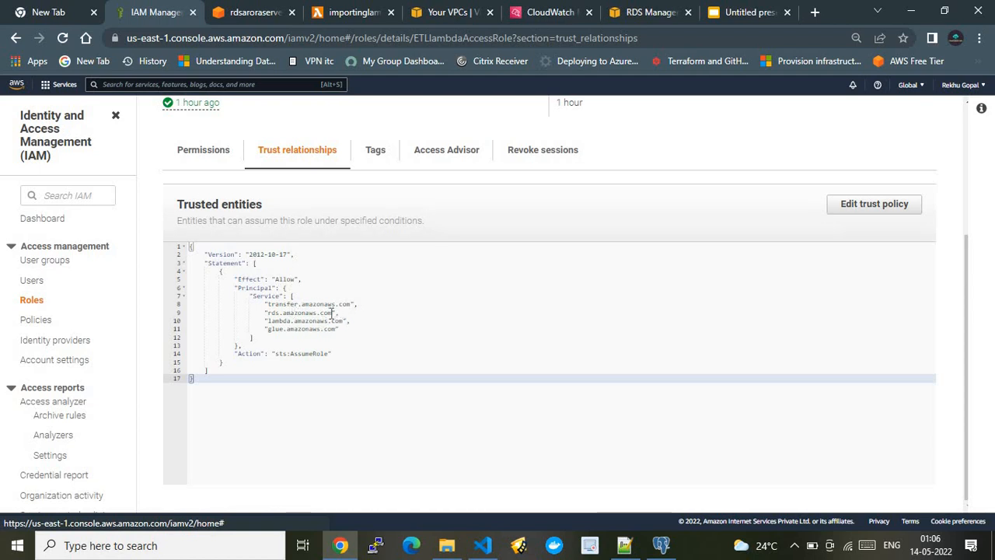
drag(332, 313, 267, 312)
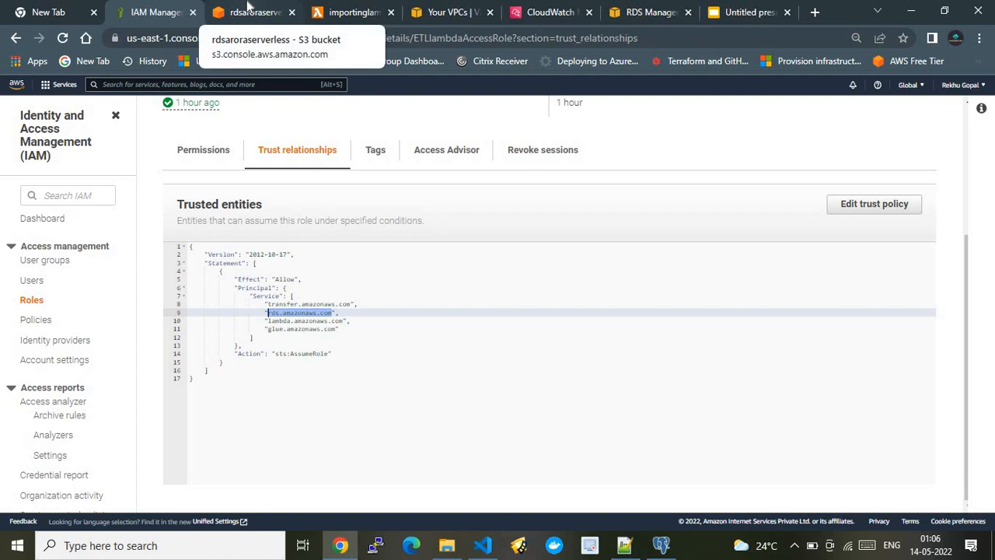
Return to the rdsaroraserverless bucket's permissions and review its Block public access settings and bucket policy.
click(247, 11)
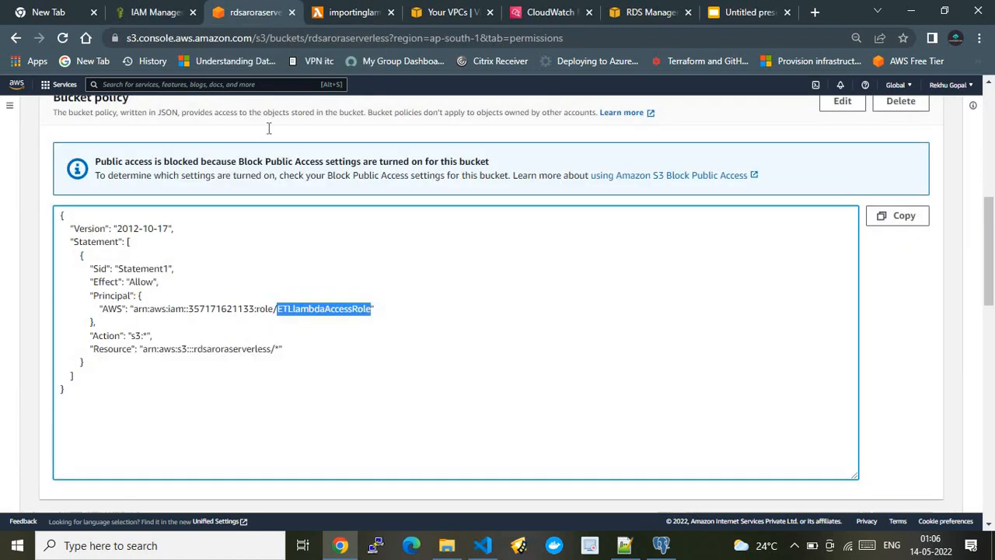
click(992, 160)
drag(992, 159, 993, 186)
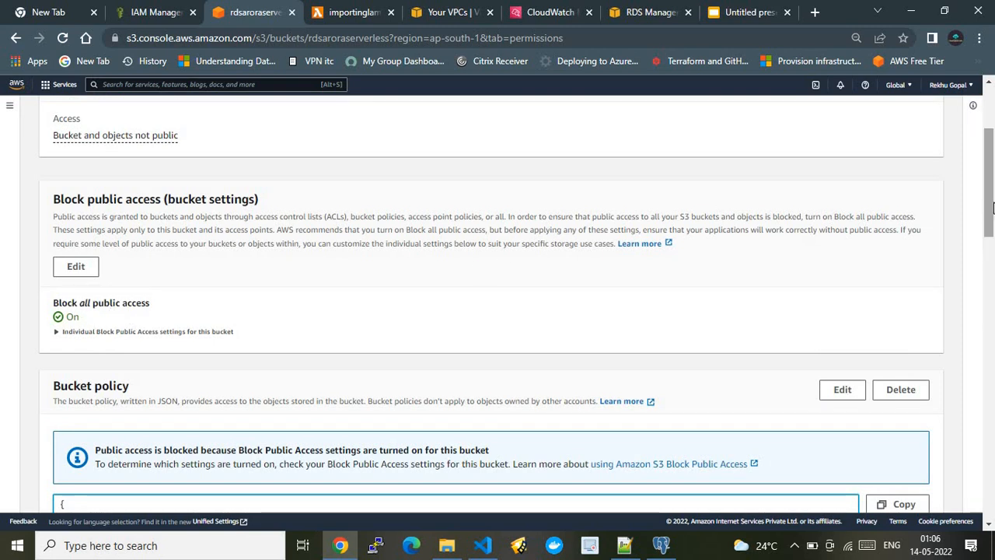
drag(993, 206, 993, 268)
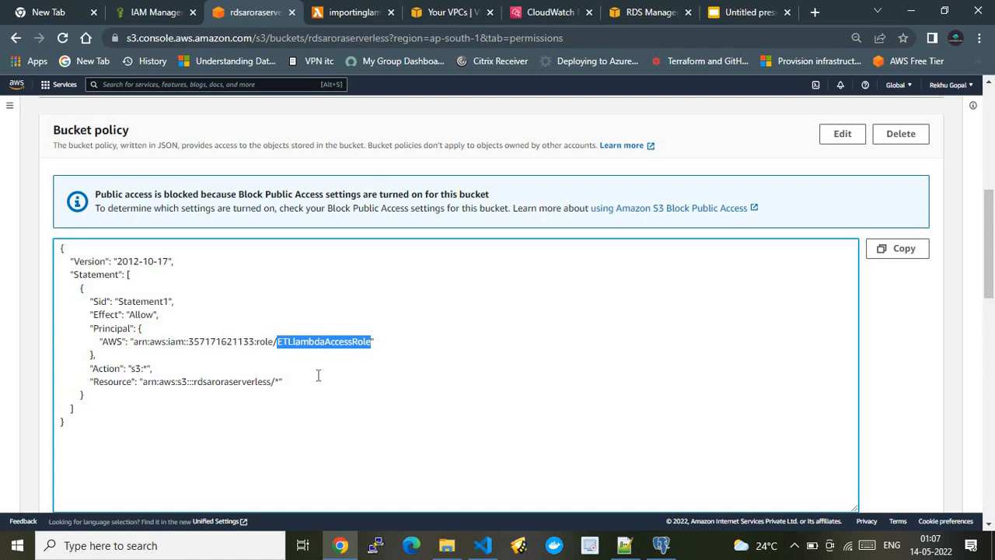
Compare the S3-to-Aurora architecture slide with the VPC list and the RDS instance's connectivity details, ending on the slide.
click(744, 11)
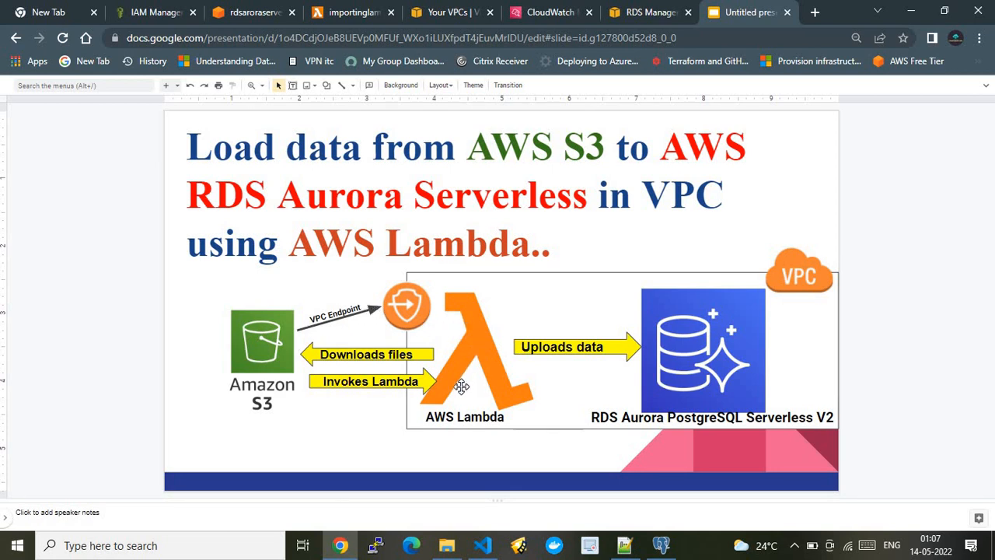
click(451, 9)
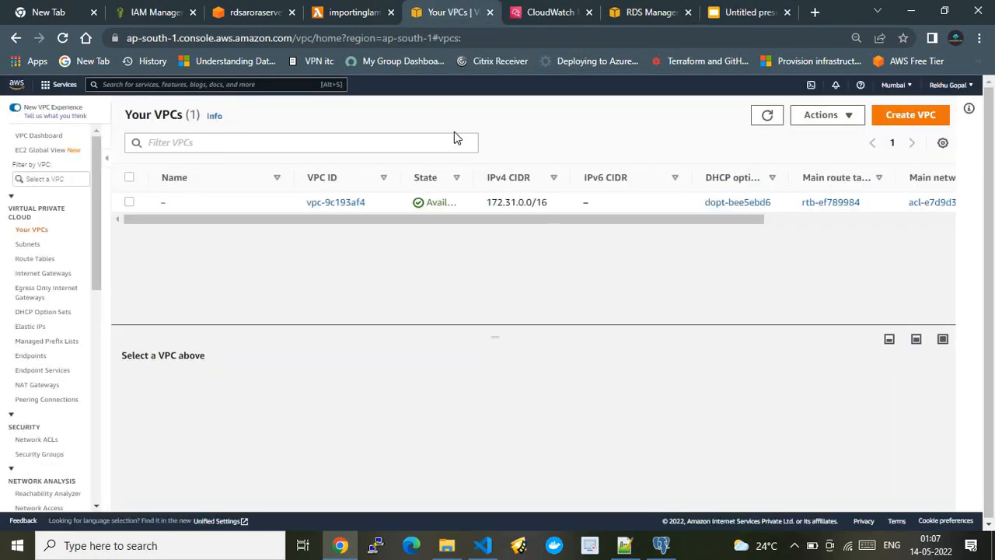
click(661, 8)
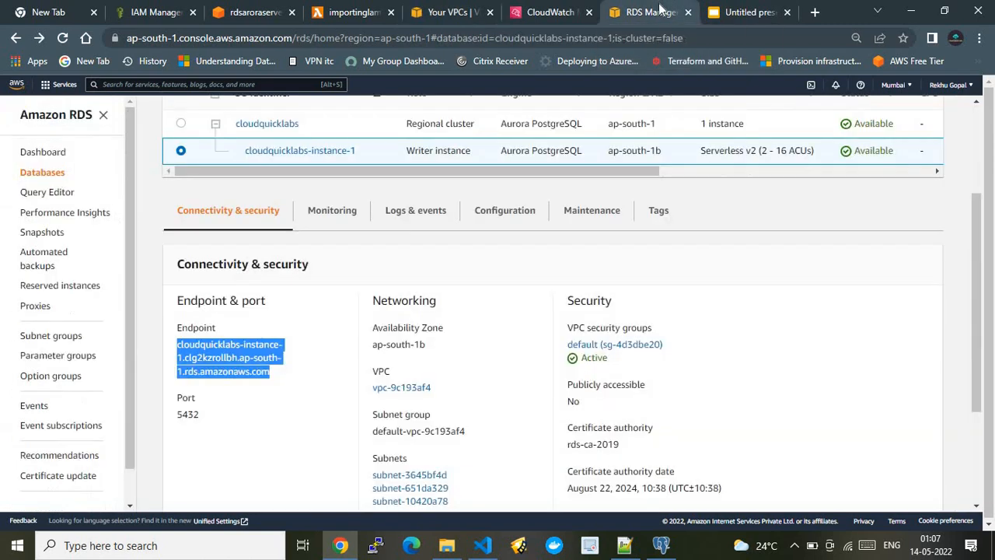
click(727, 11)
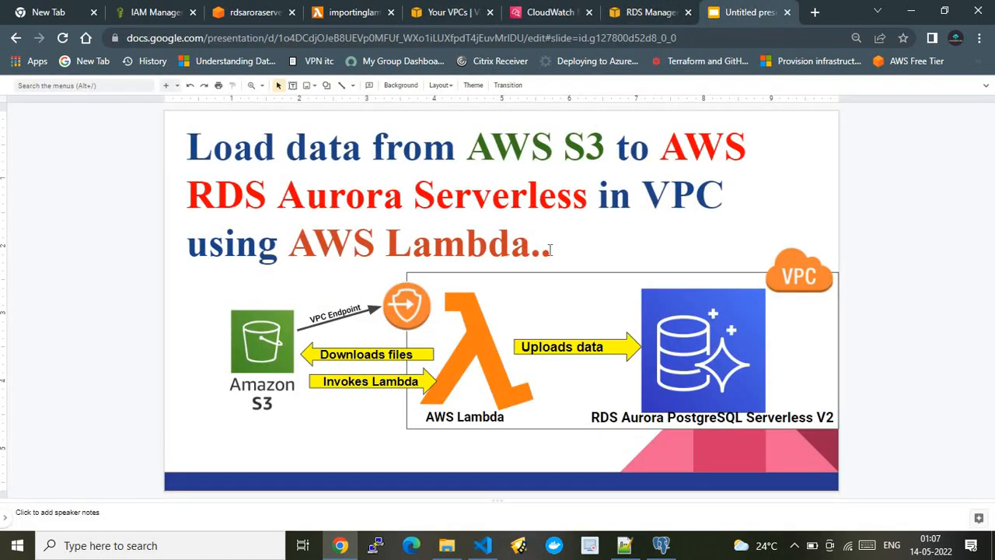
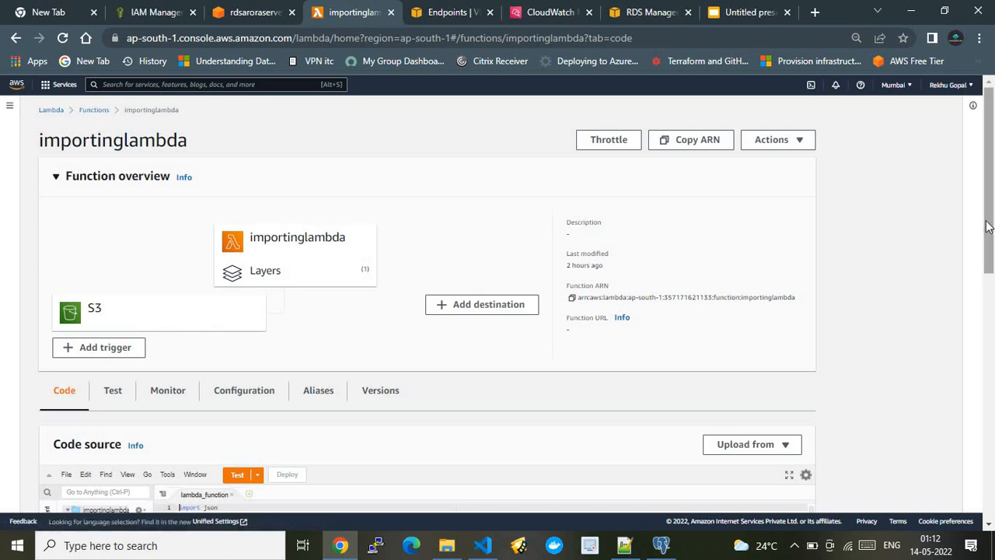
Look over the importinglambda function's overview, code source, code properties and runtime settings.
drag(988, 227, 989, 250)
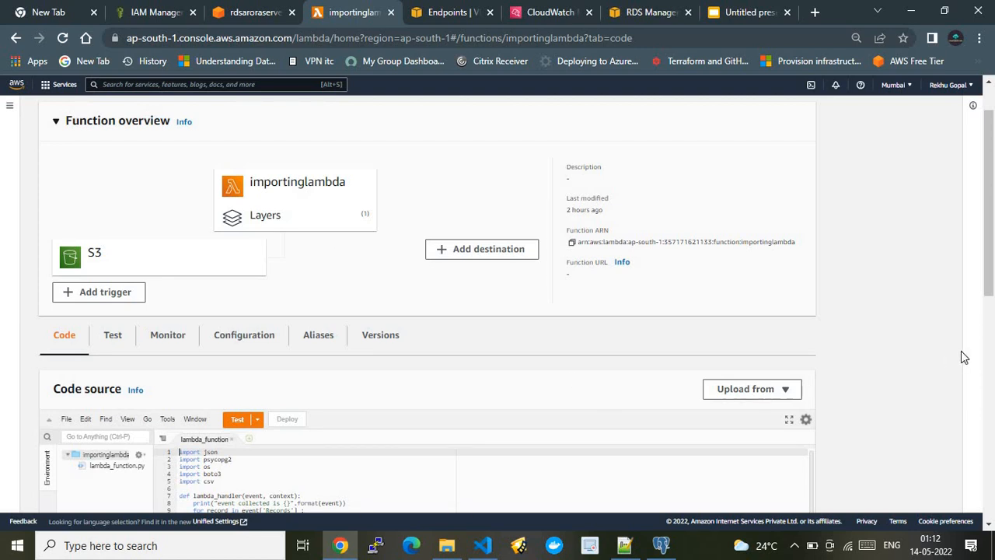
click(989, 323)
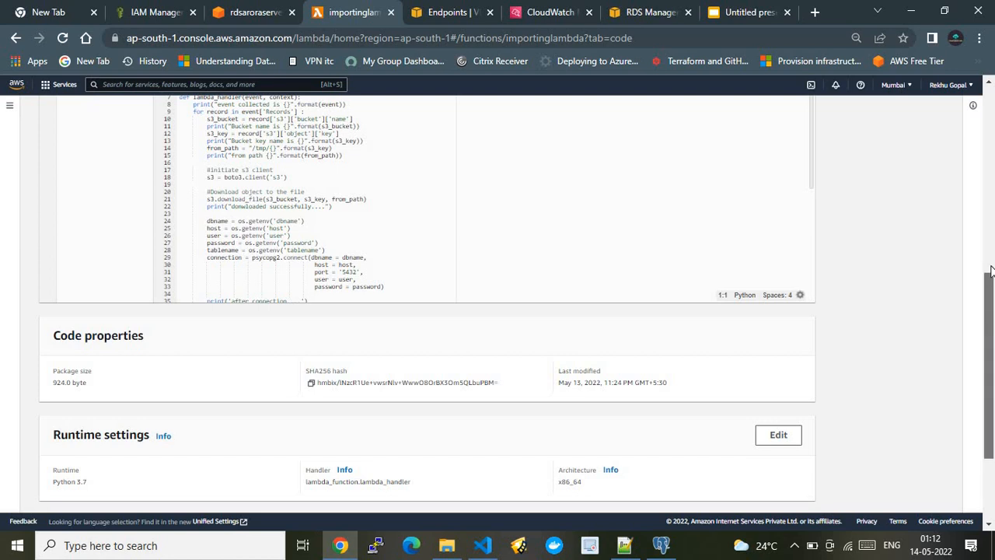
drag(990, 323, 989, 116)
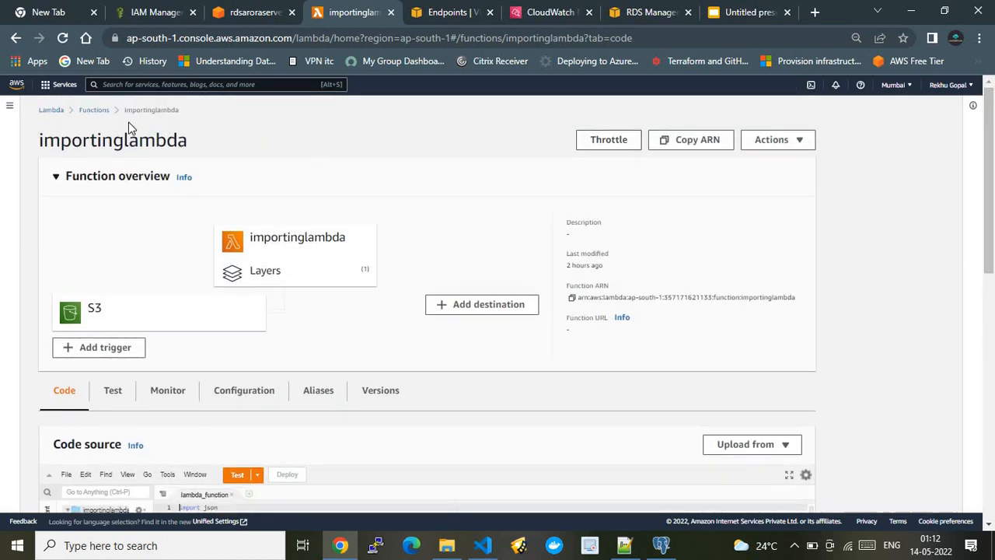
Review the new Lambda function form's name, runtime and default execution role options, and cancel without creating a function.
click(95, 110)
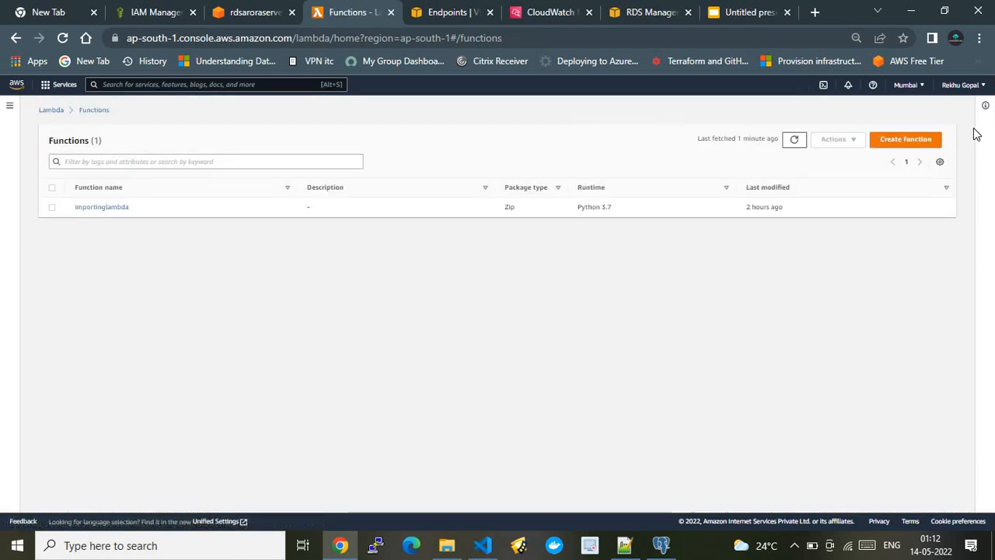
click(922, 141)
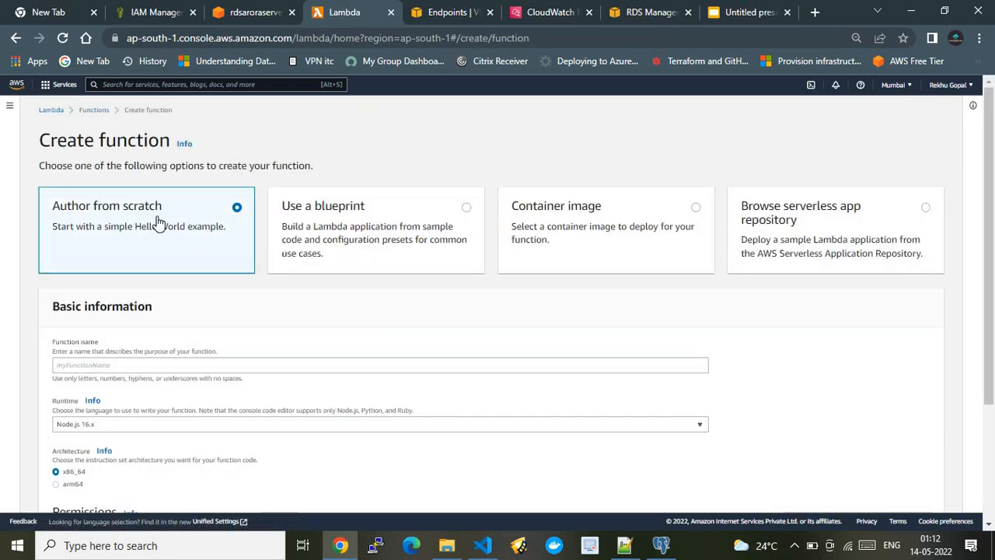
click(195, 364)
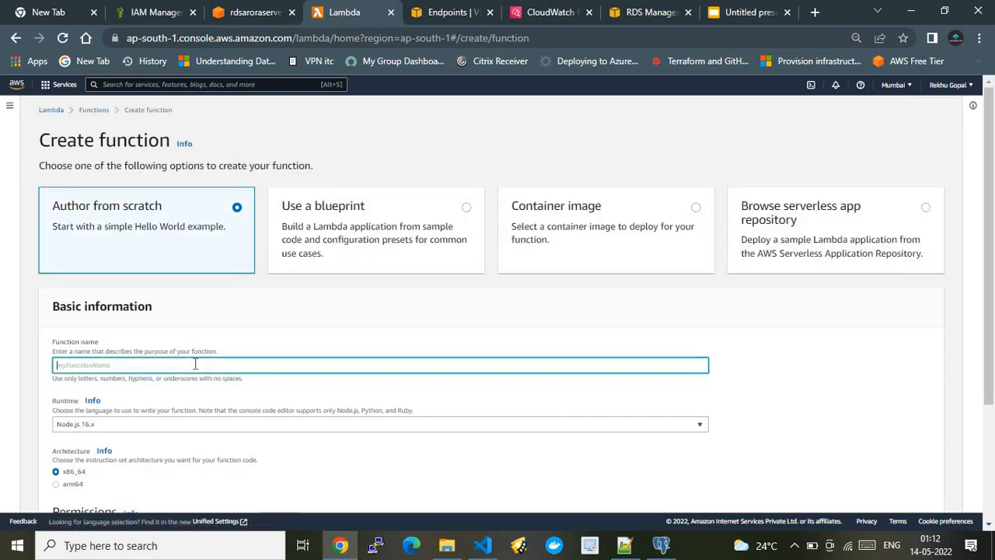
click(185, 423)
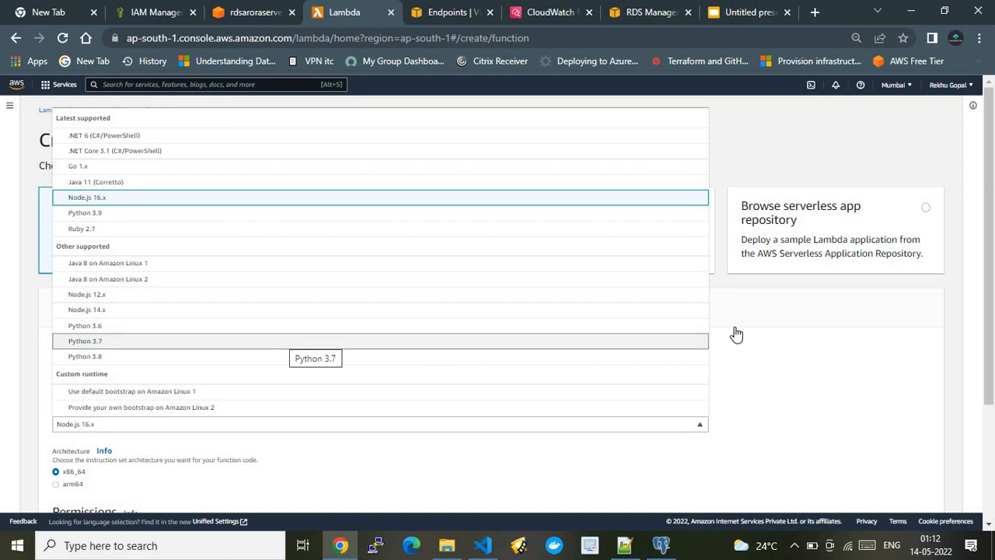
click(819, 374)
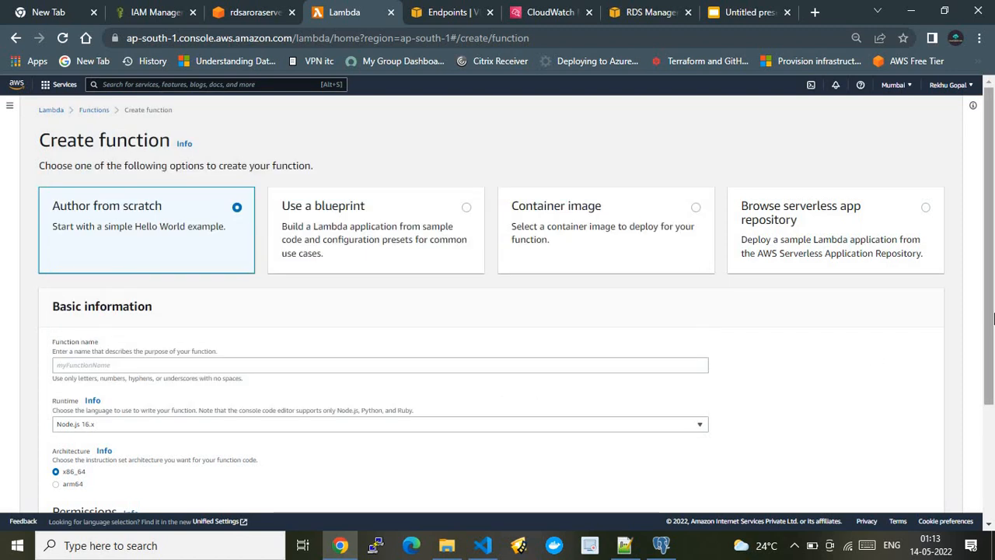
drag(992, 319, 988, 411)
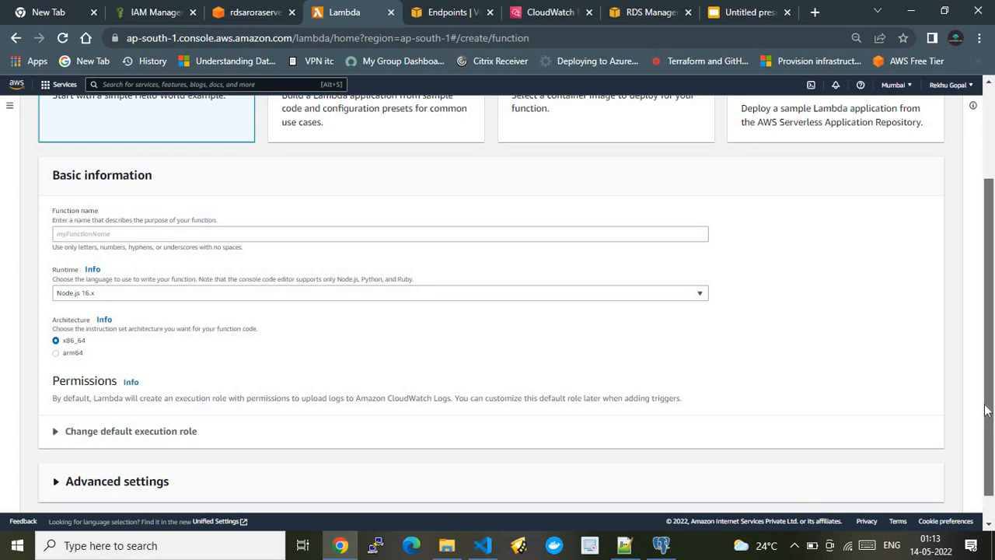
scroll(497, 412, down, 1)
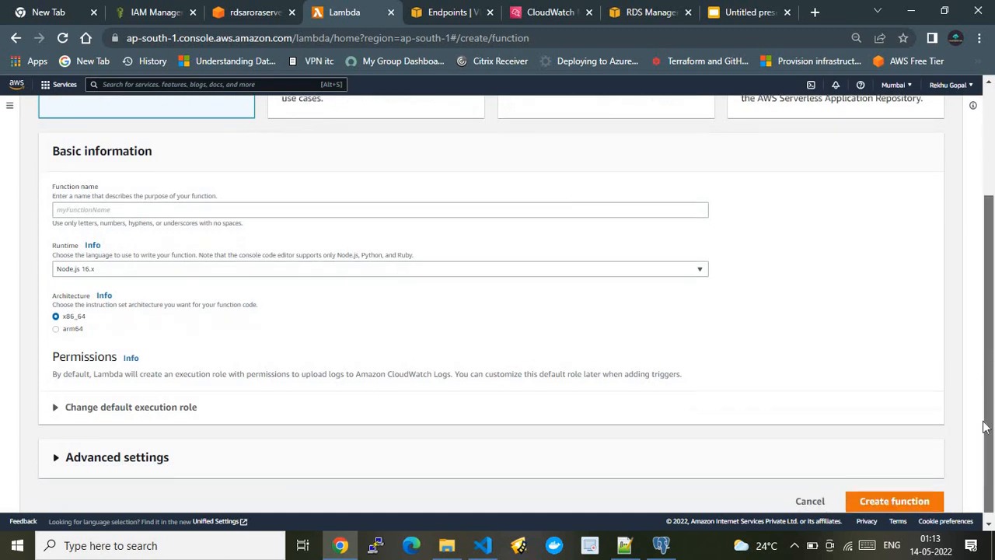
click(129, 406)
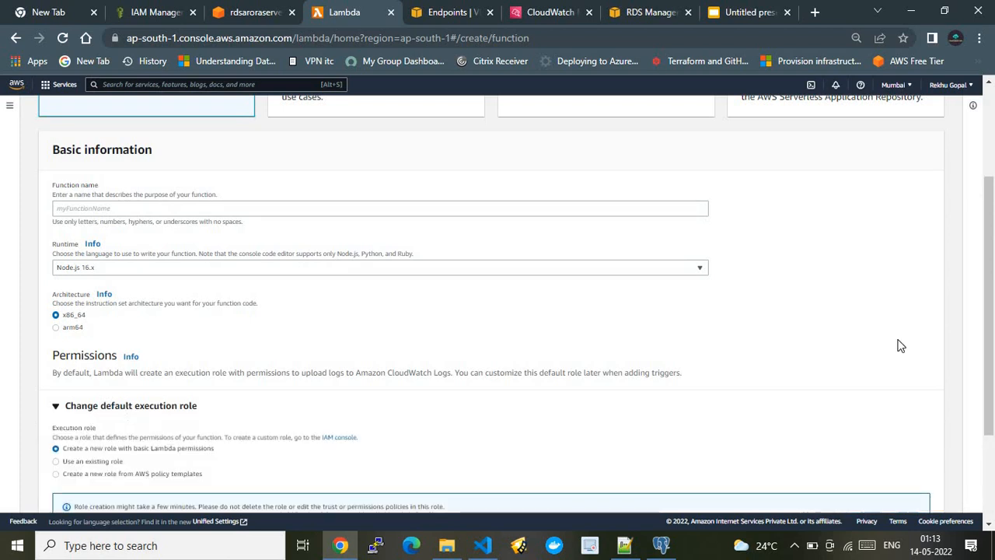
scroll(991, 487, down, 2)
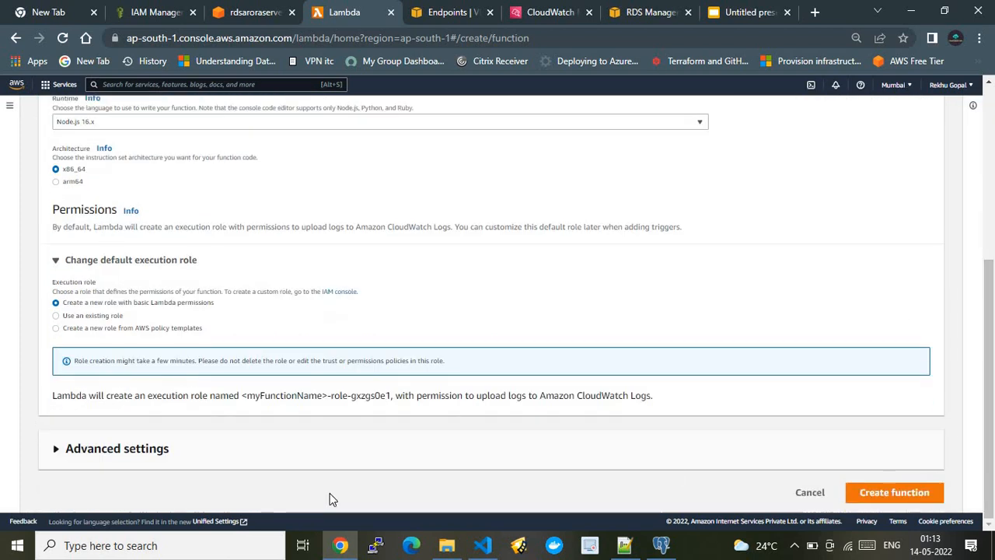
click(805, 492)
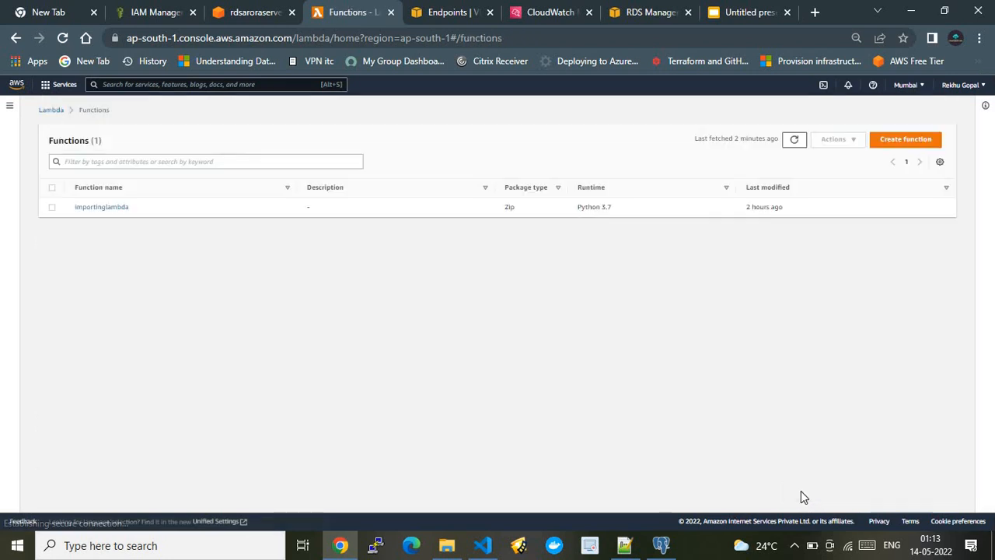
Open the importinglambda function's configuration and view its VPC settings and general configuration.
click(114, 209)
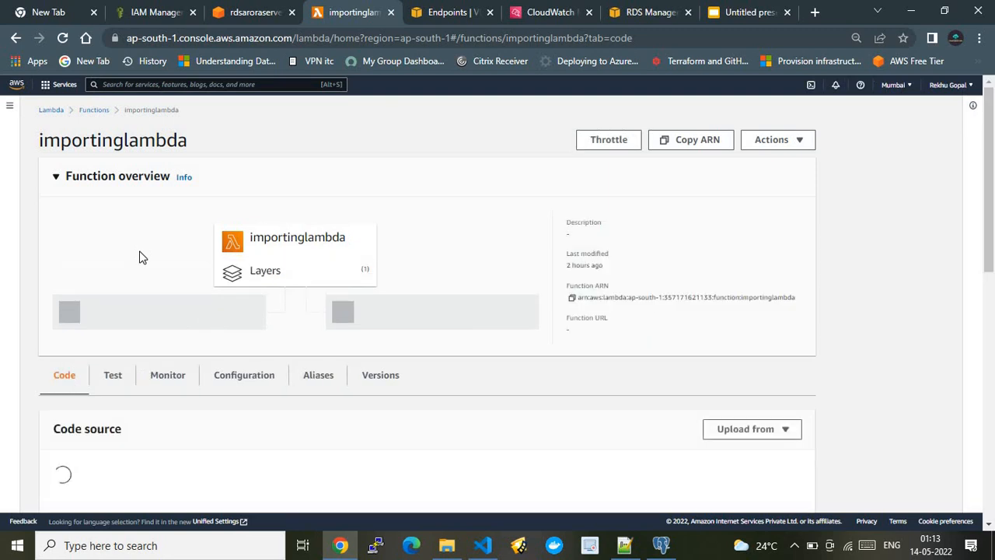
drag(992, 247, 989, 328)
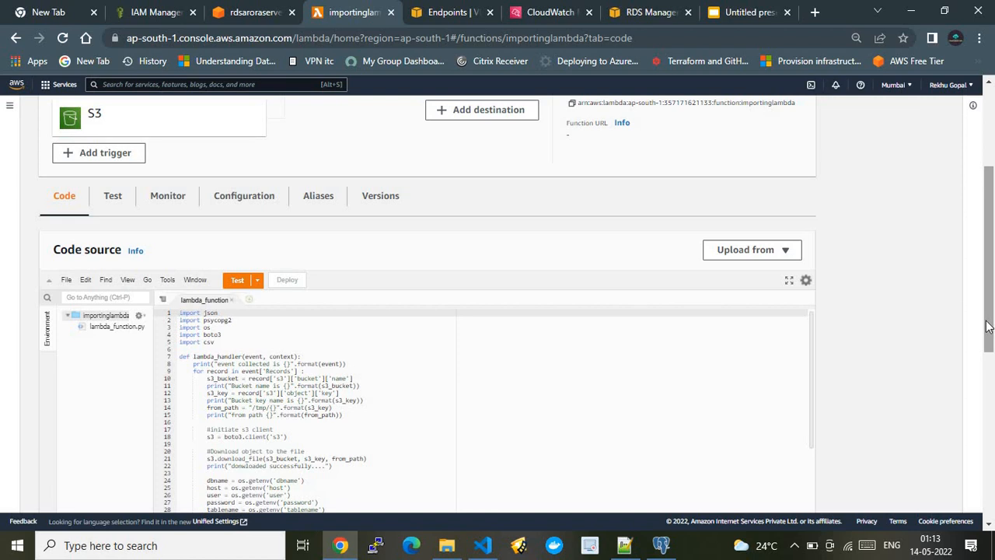
click(234, 208)
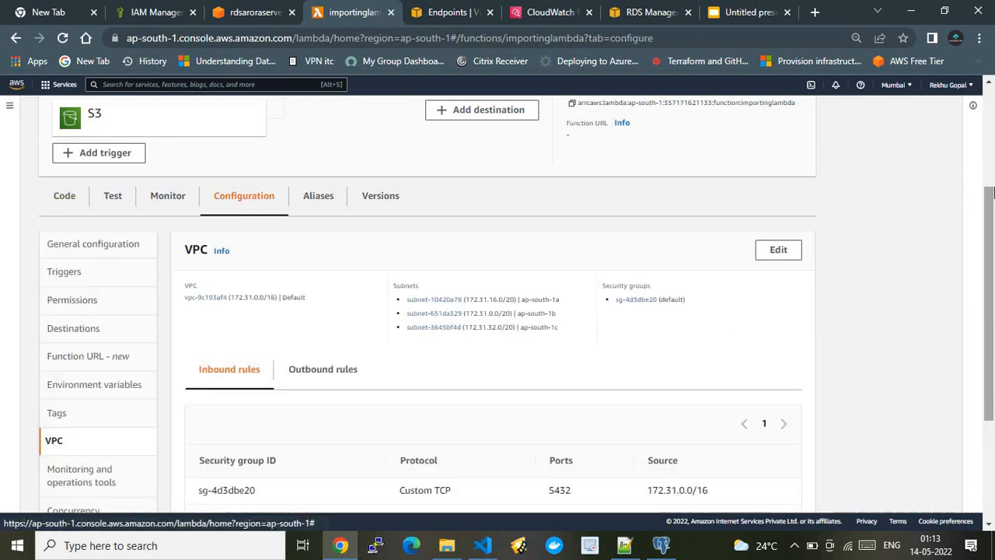
drag(992, 192, 993, 247)
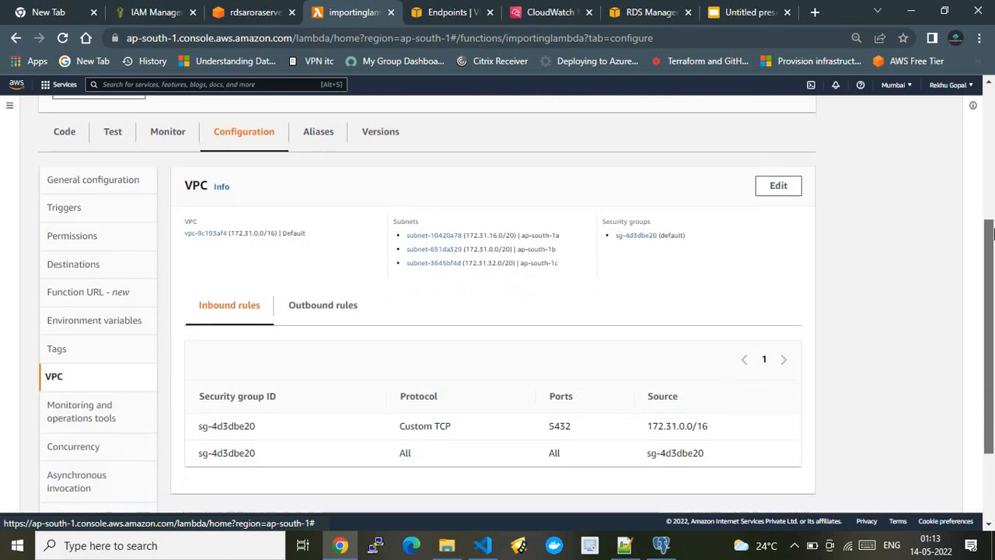
click(69, 185)
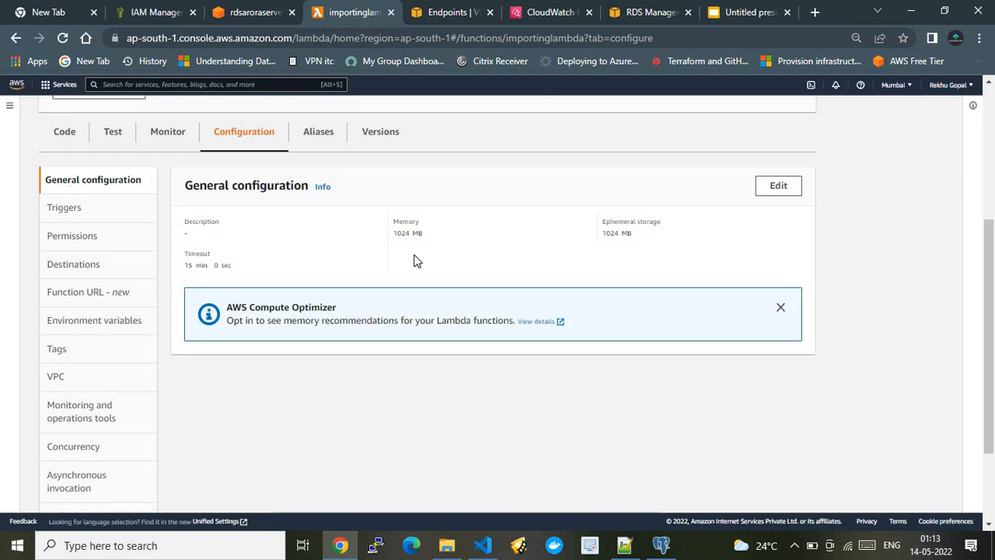
Review importinglambda's editable basic settings down to the existing execution role, and leave without saving.
click(781, 190)
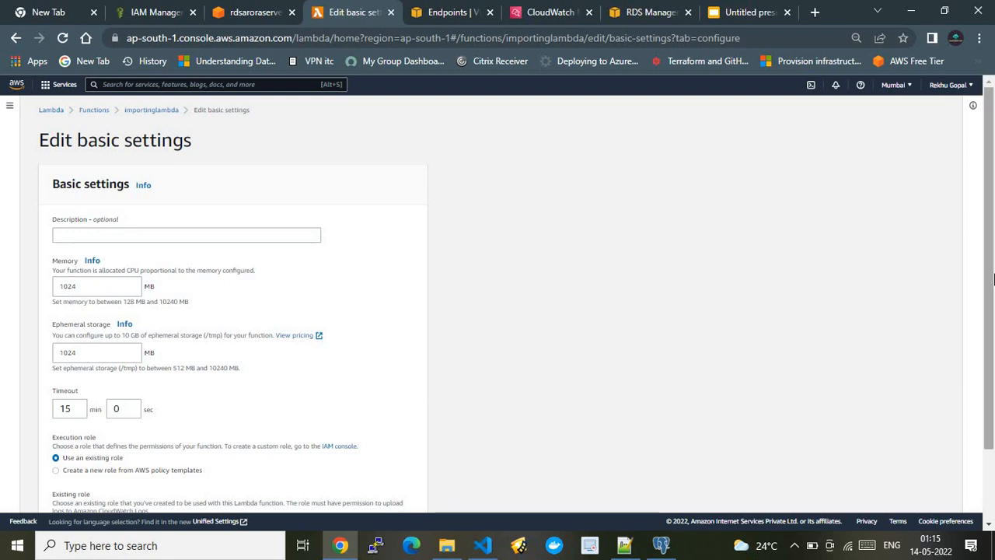
scroll(993, 278, down, 2)
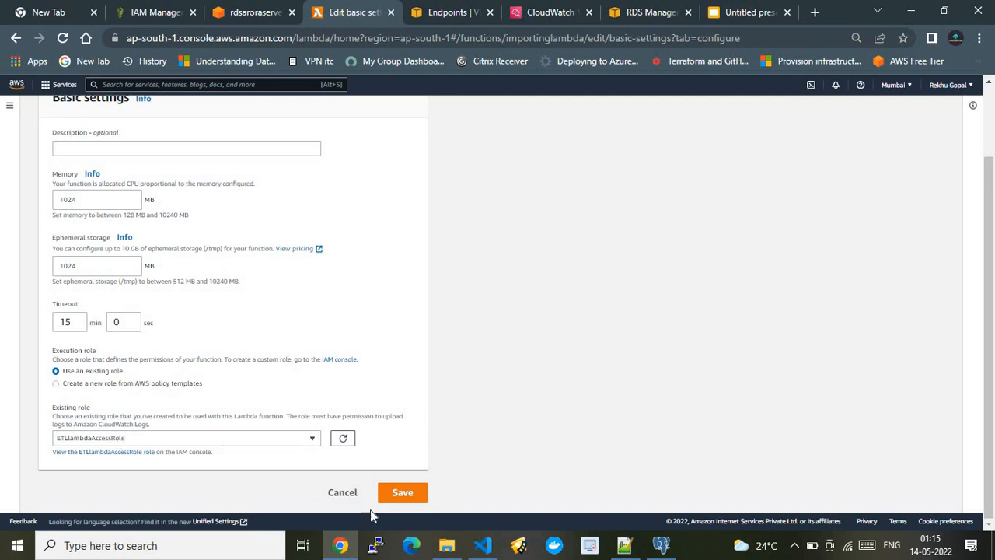
click(336, 492)
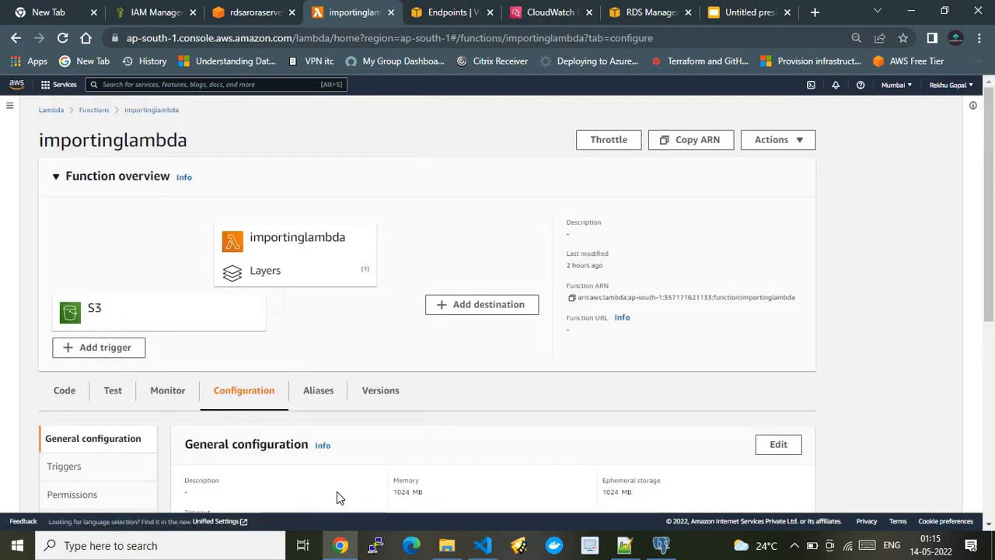
View importinglambda's triggers and compare them with the S3-to-Aurora architecture slide, ending on the function's trigger list.
click(115, 465)
drag(991, 311, 992, 378)
click(749, 13)
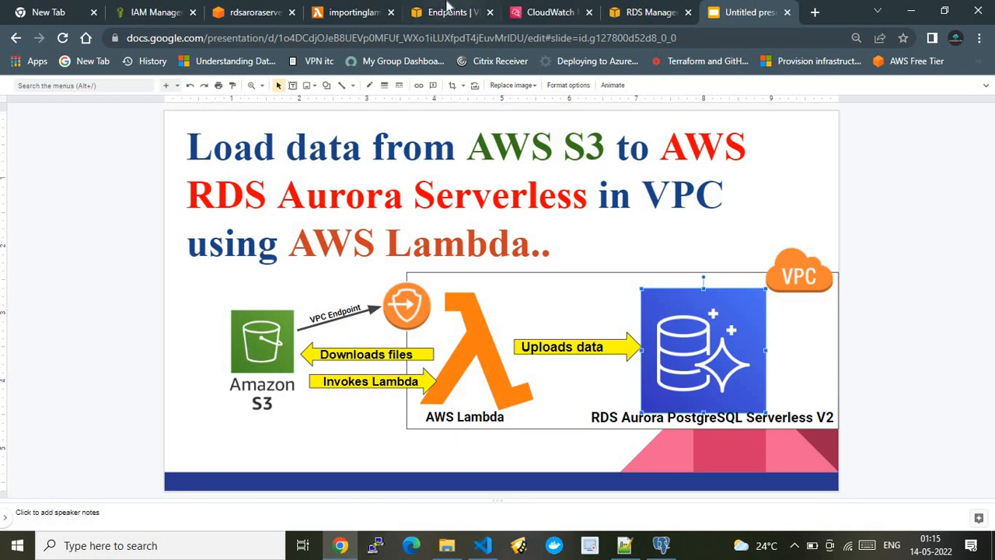
click(447, 8)
click(356, 12)
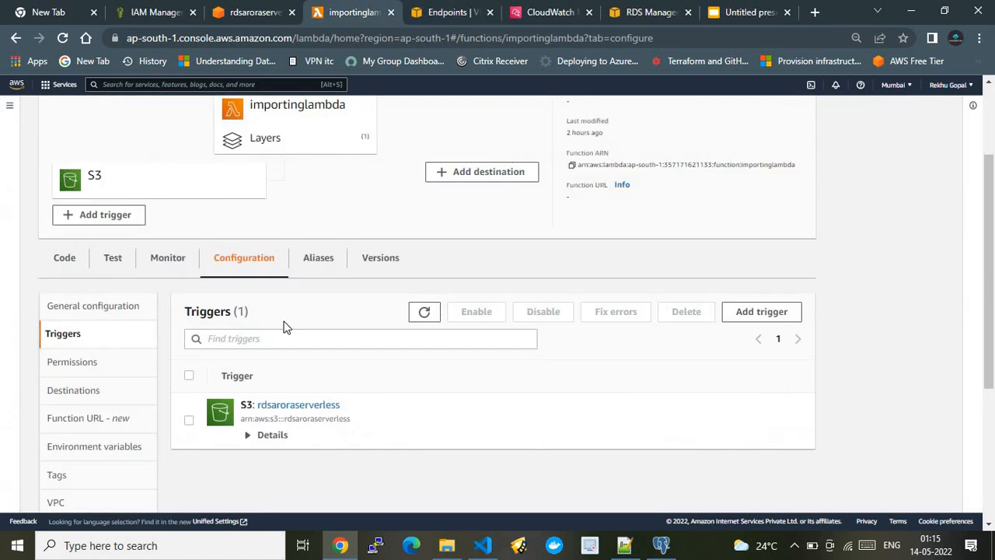
Try configuring an additional S3 trigger for importinglambda with rdsaroraserverless as the source bucket.
click(741, 315)
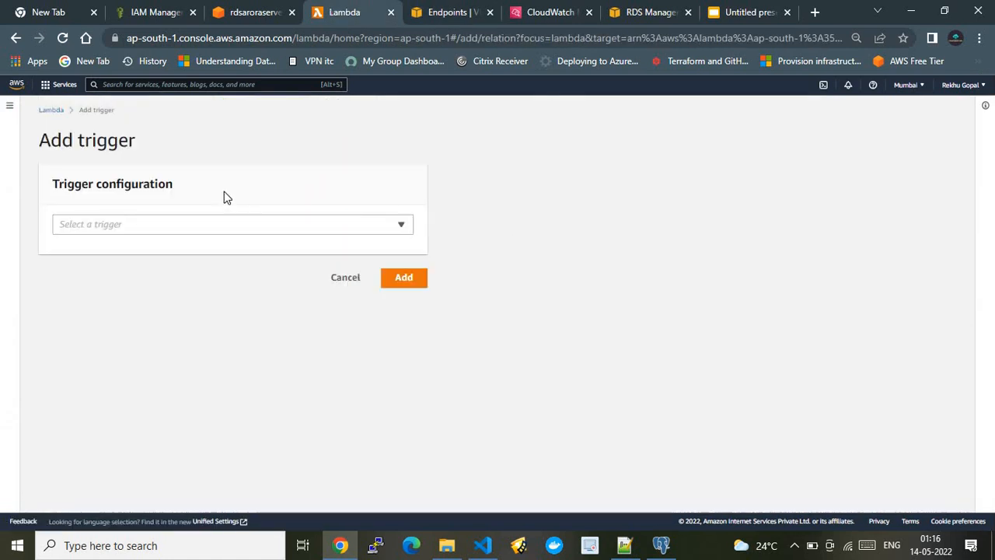
click(204, 227)
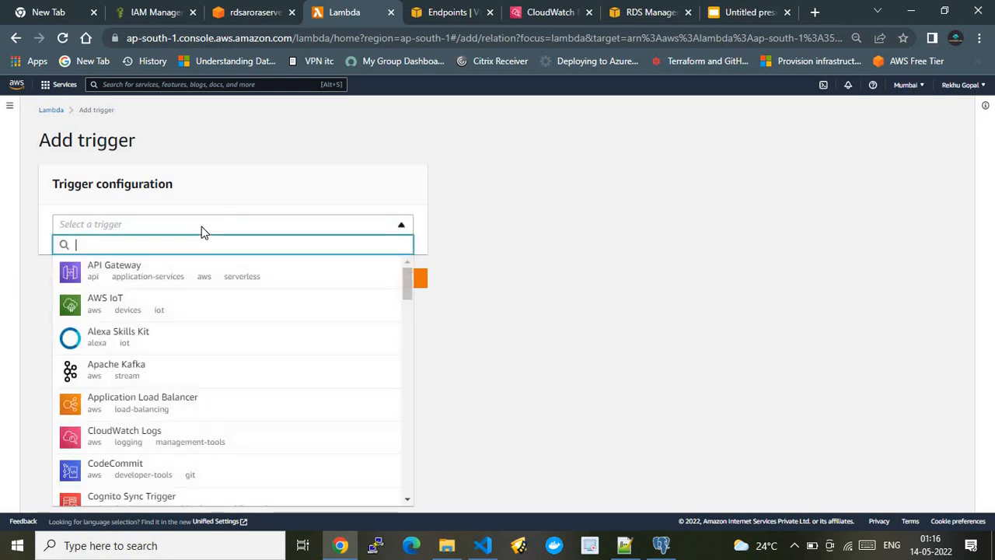
click(202, 226)
click(202, 226)
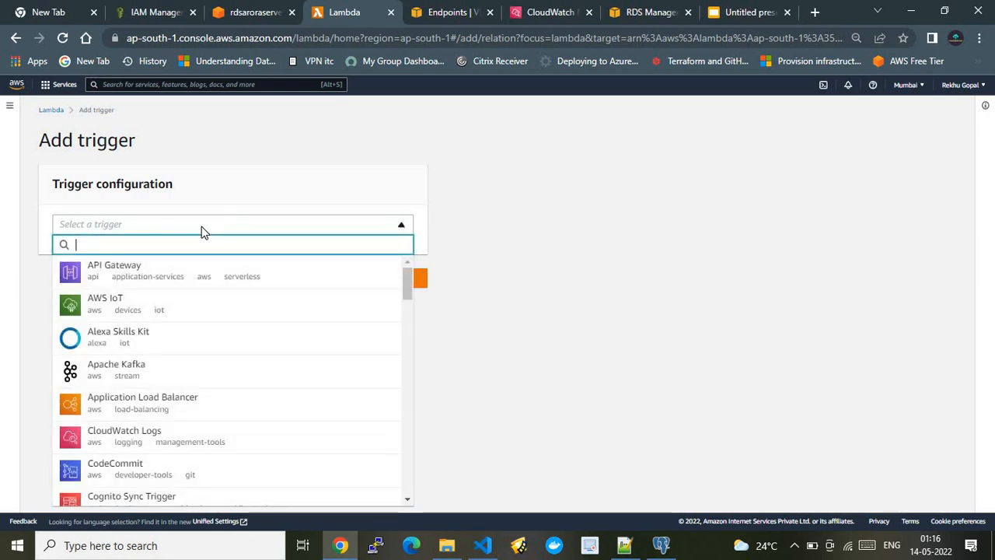
text(s3)
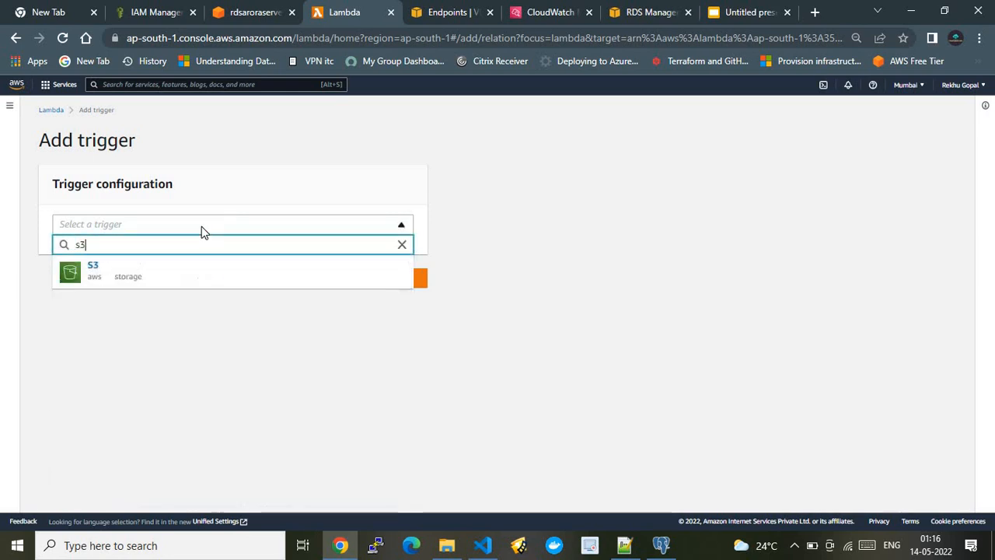
click(150, 274)
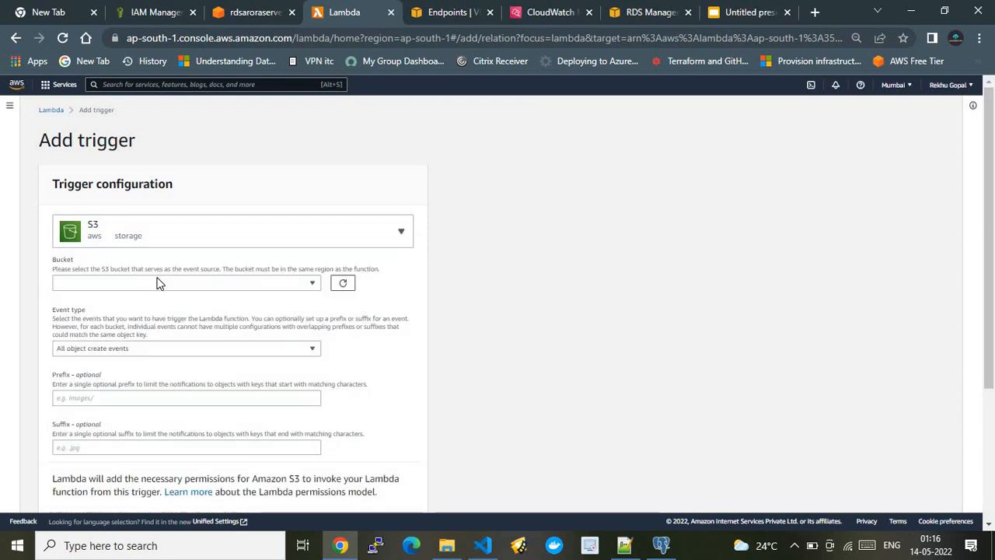
click(158, 283)
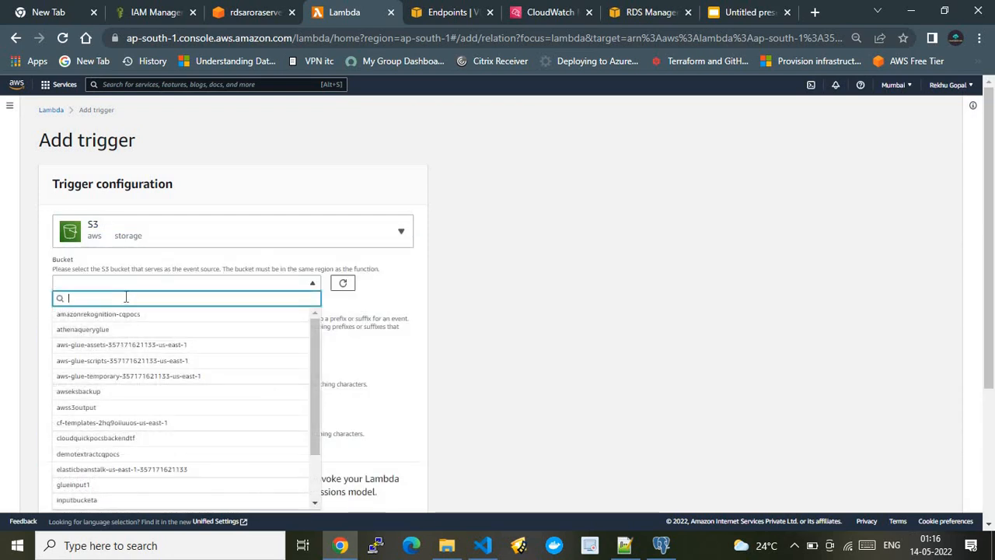
text(ar)
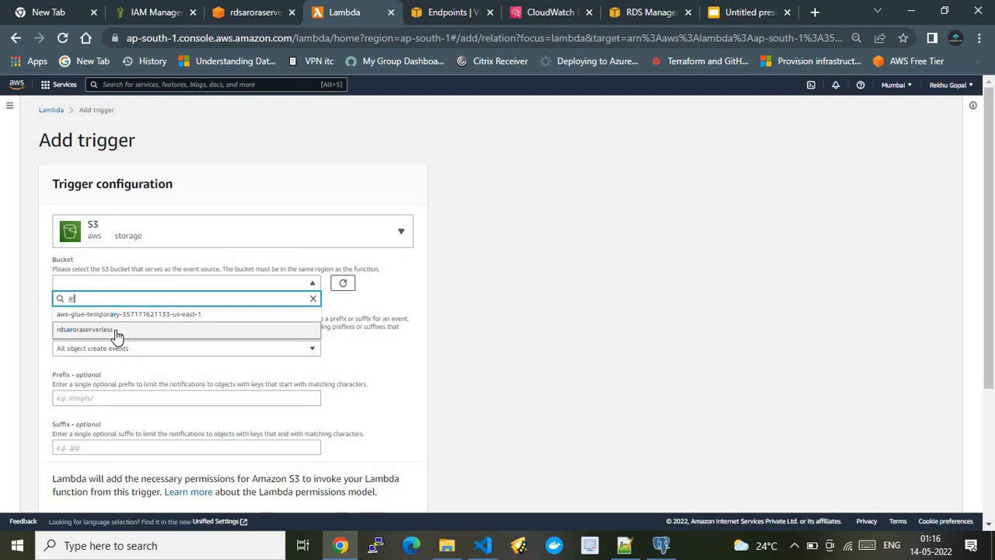
click(116, 330)
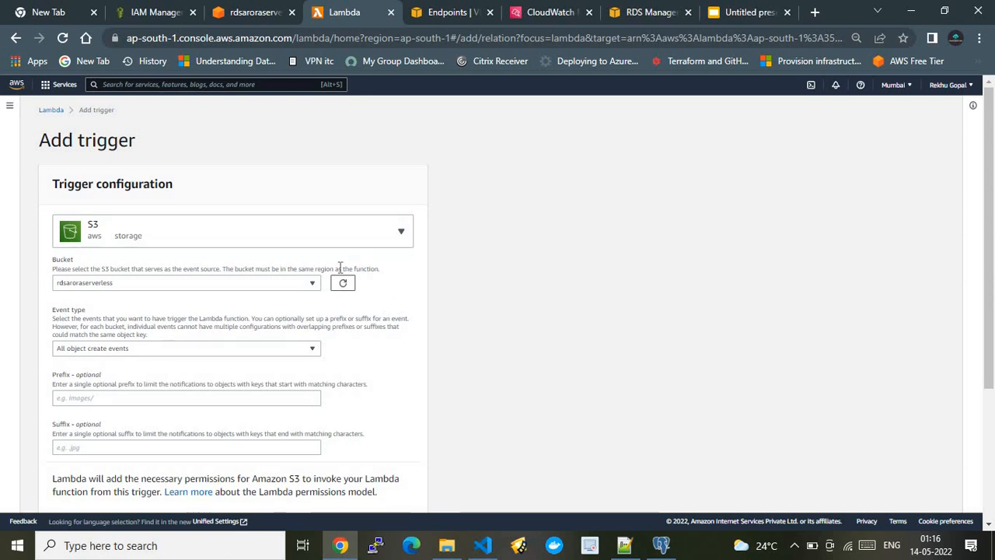
Leave the trigger form without adding it and reopen the importinglambda function's configuration.
click(61, 110)
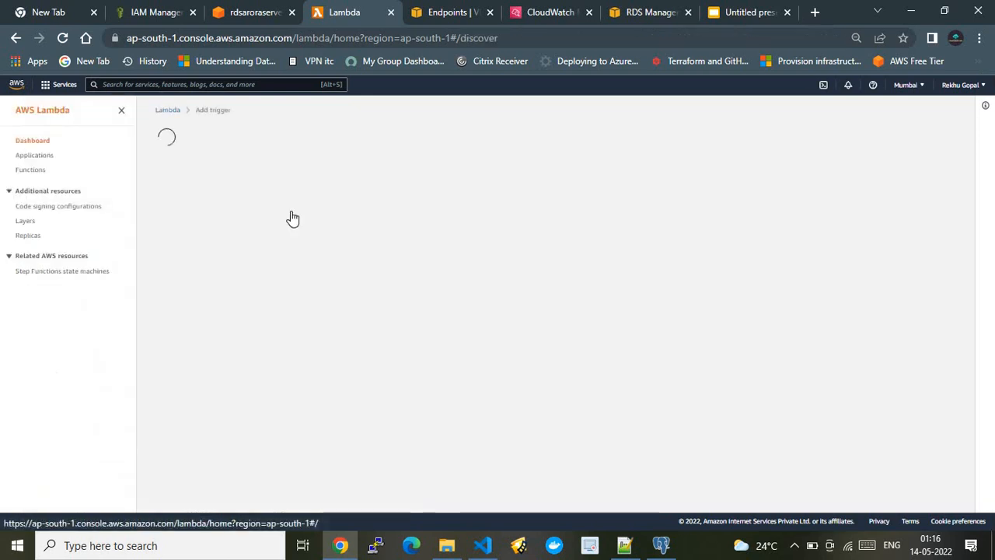
click(30, 171)
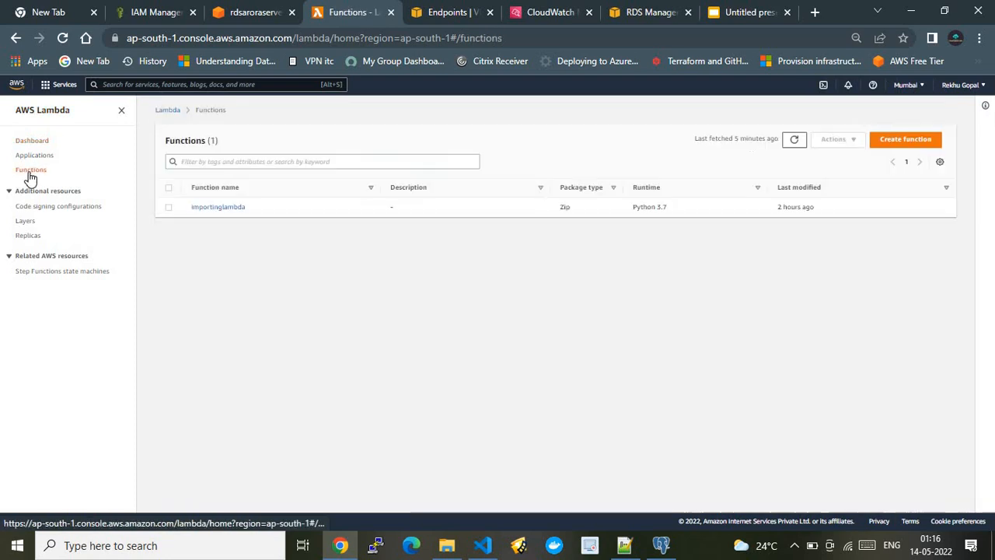
click(217, 208)
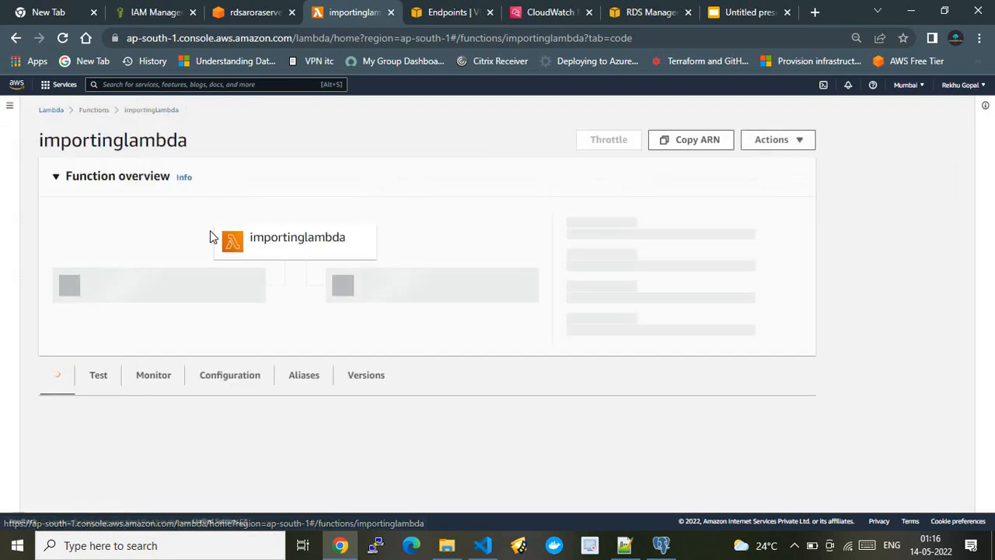
click(218, 387)
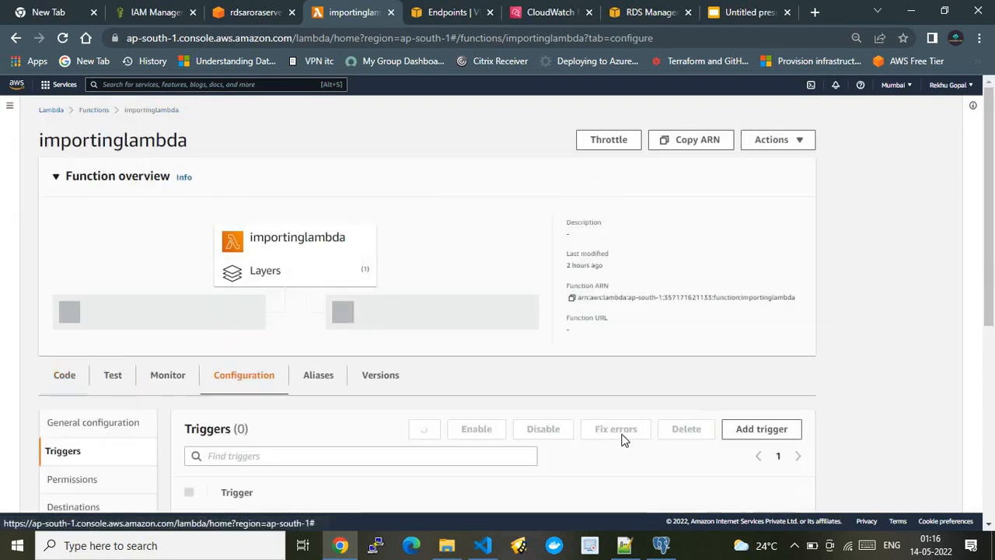
Expand the details of importinglambda's rdsaroraserverless S3 trigger and compare the setup with the architecture slide and the accesss3 VPC endpoint.
scroll(993, 374, down, 5)
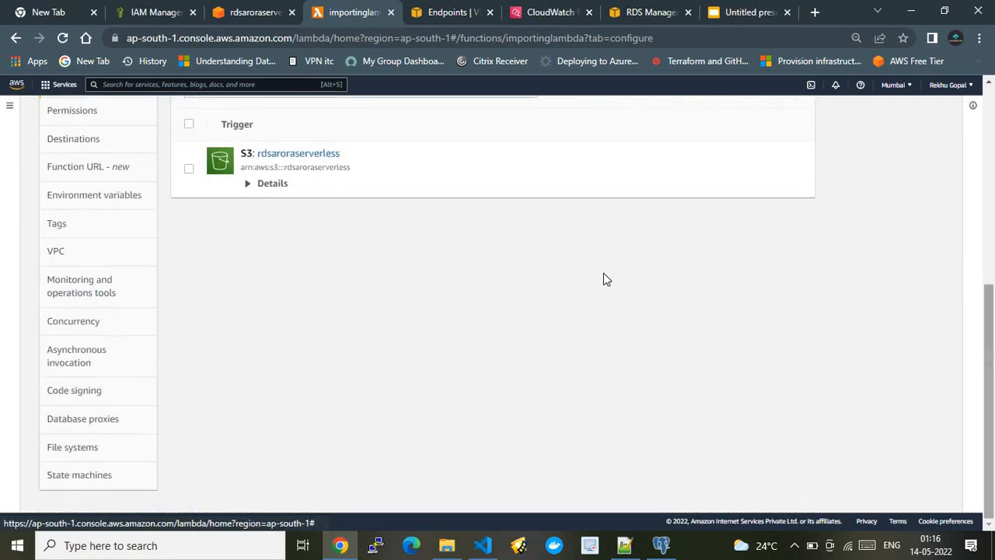
click(264, 189)
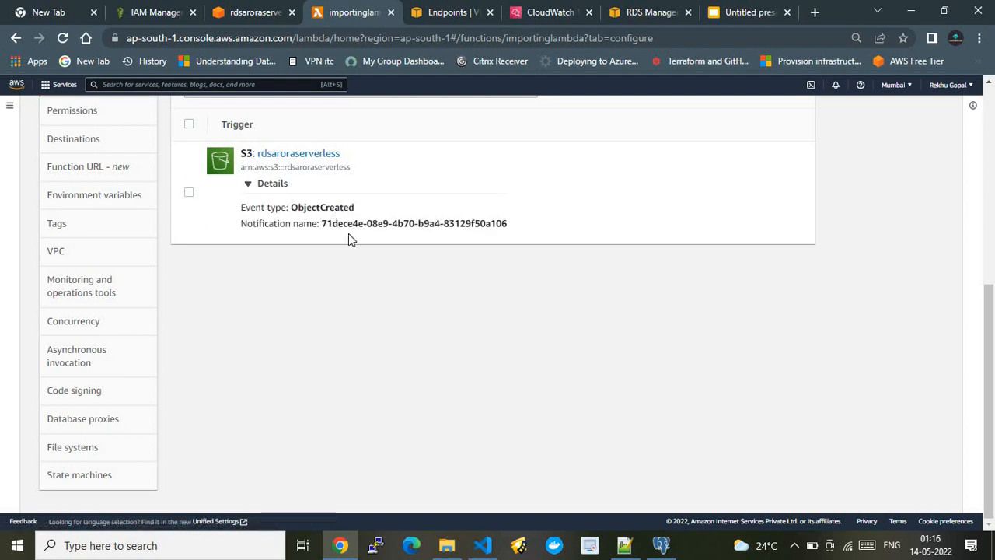
click(731, 13)
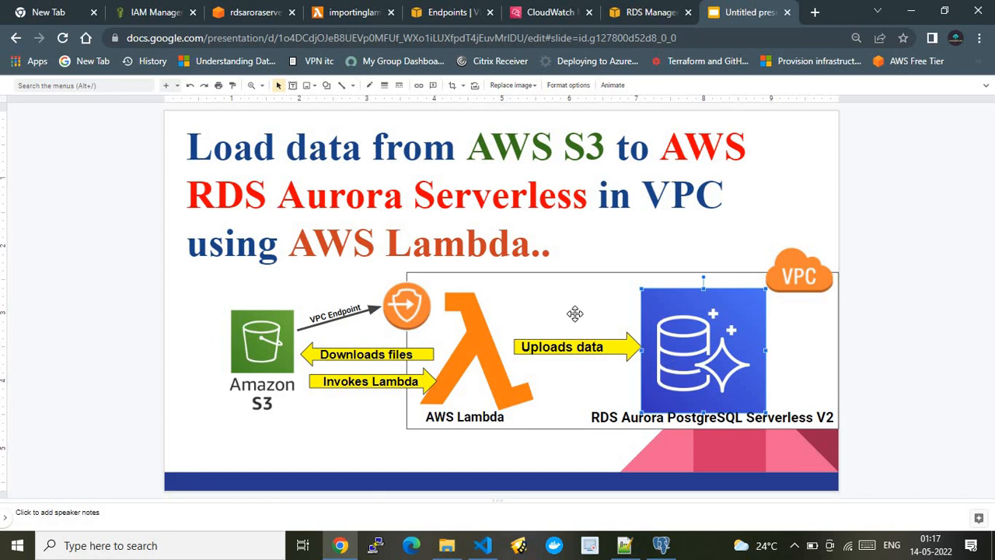
click(423, 7)
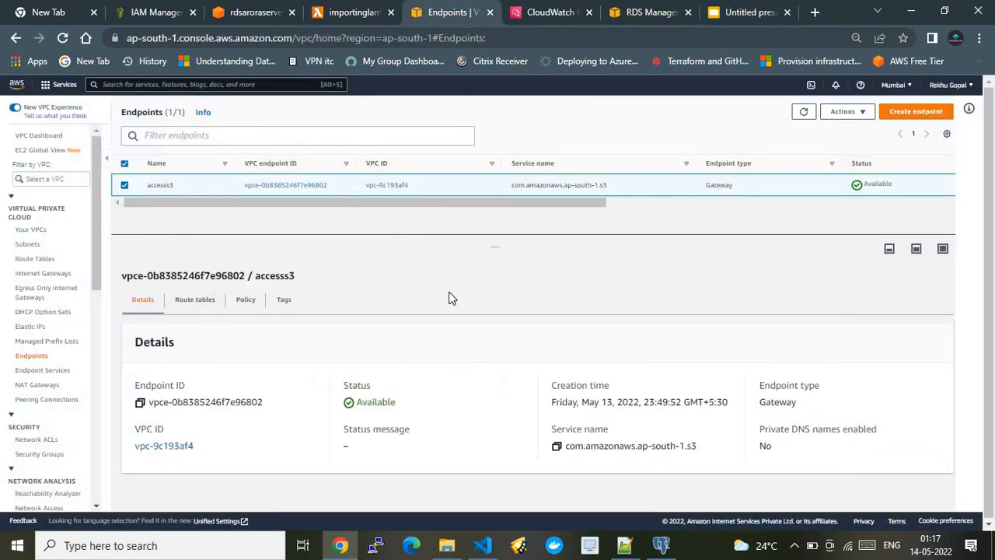
Review importinglambda's environment variables against the vehicle database in pgAdmin and the endpoint of the cloudquicklabs-instance-1 RDS instance.
click(358, 7)
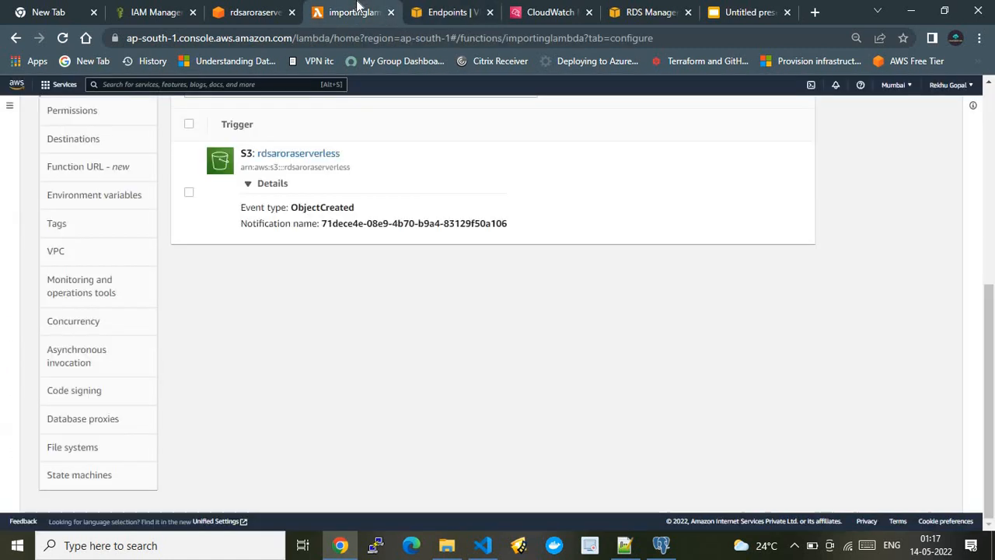
click(131, 195)
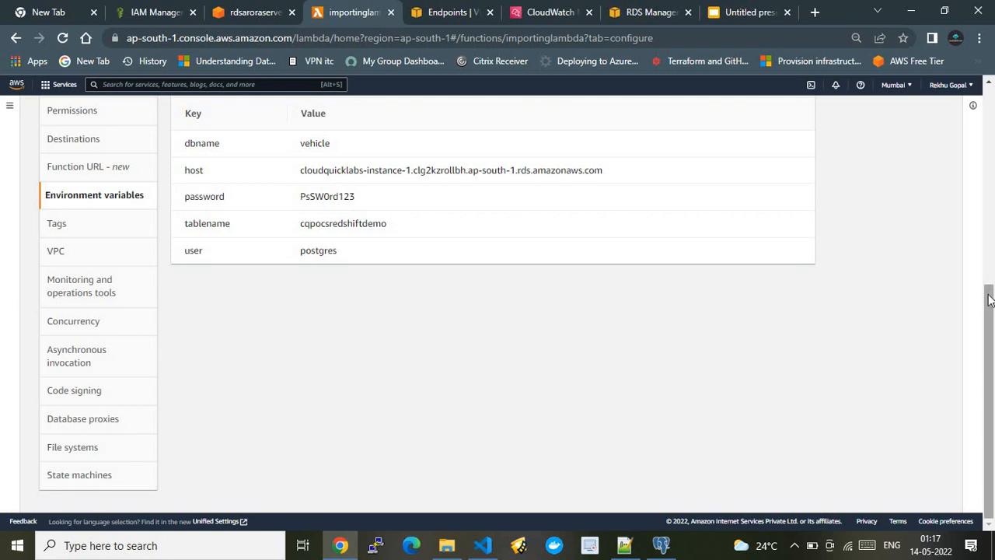
drag(990, 290, 979, 251)
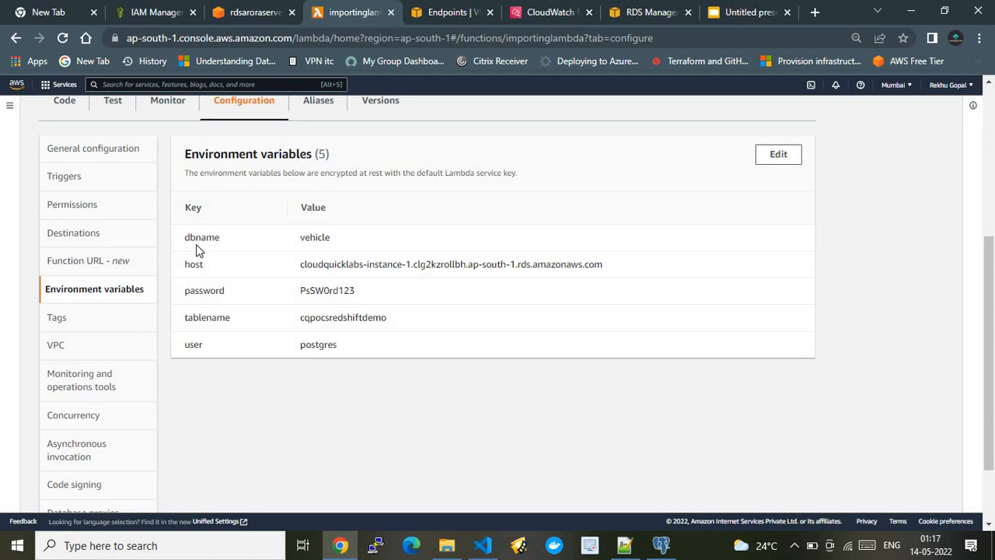
click(661, 545)
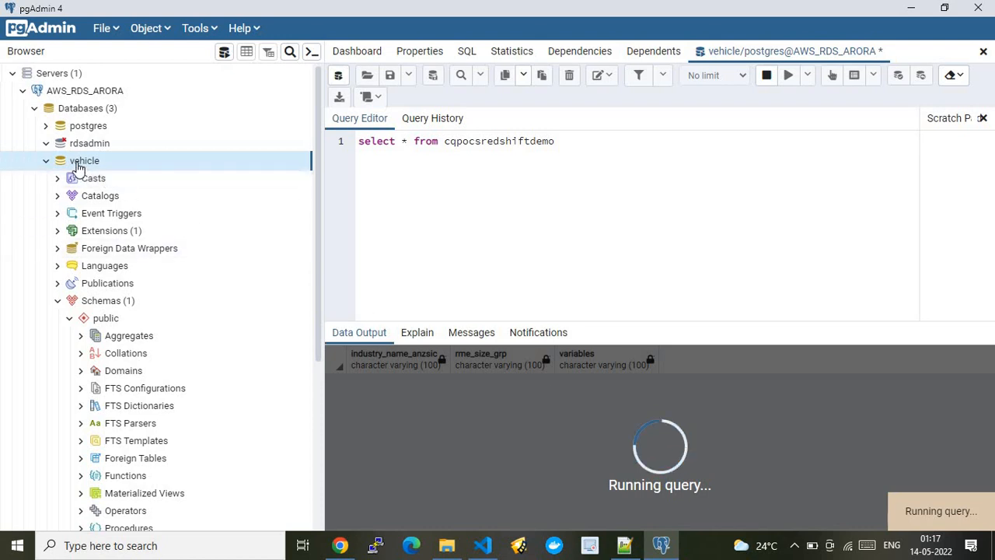
click(340, 545)
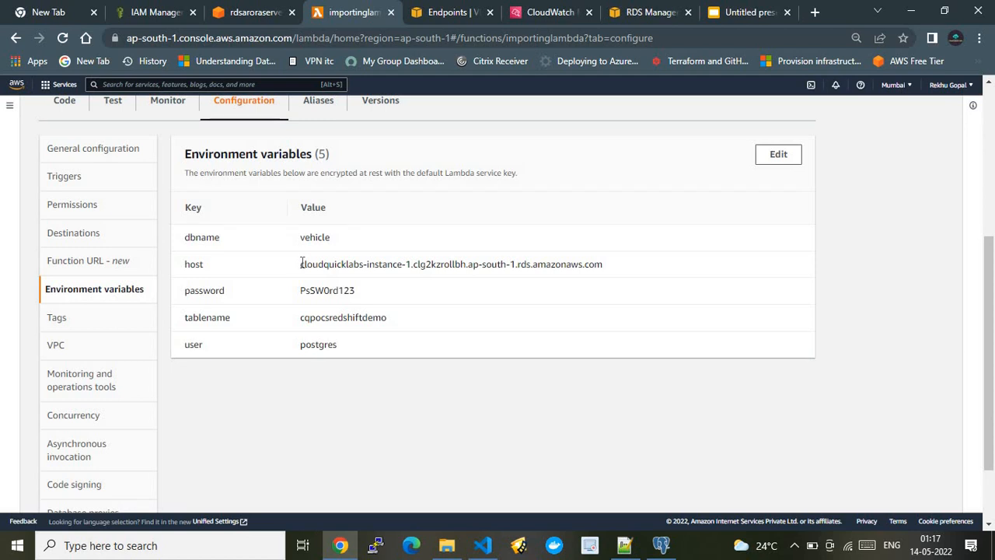
click(632, 14)
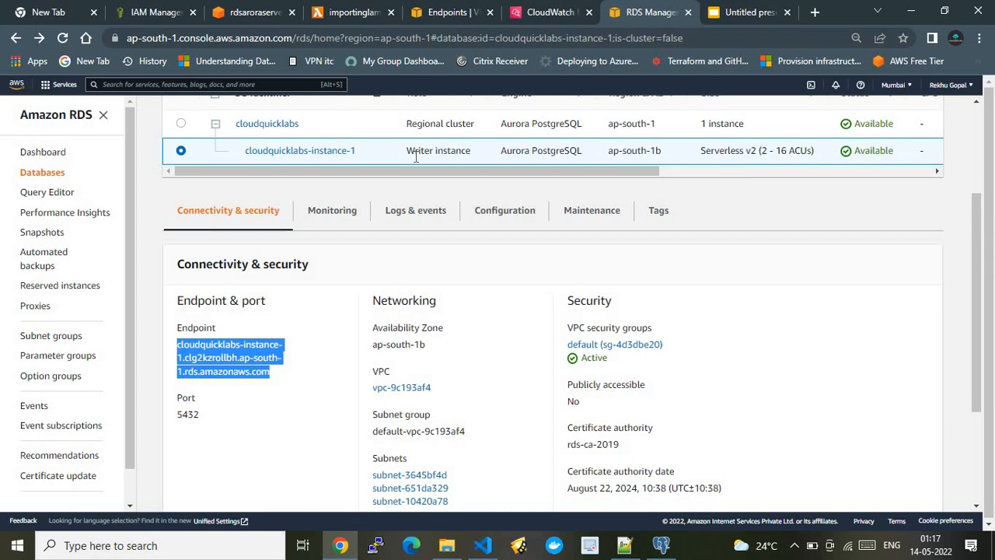
Compare importinglambda's VPC, subnets and security group with the RDS instance's networking and the architecture slide.
click(342, 12)
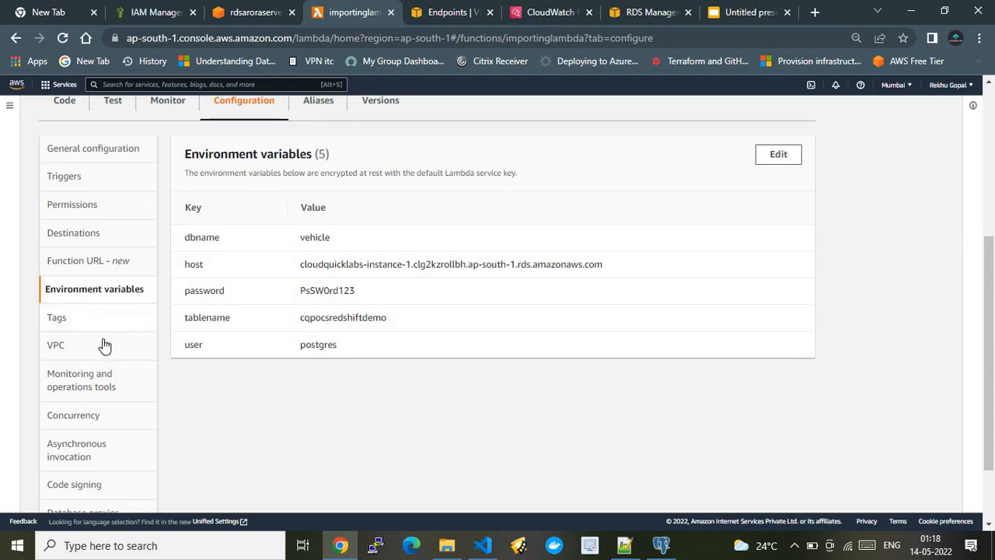
click(101, 346)
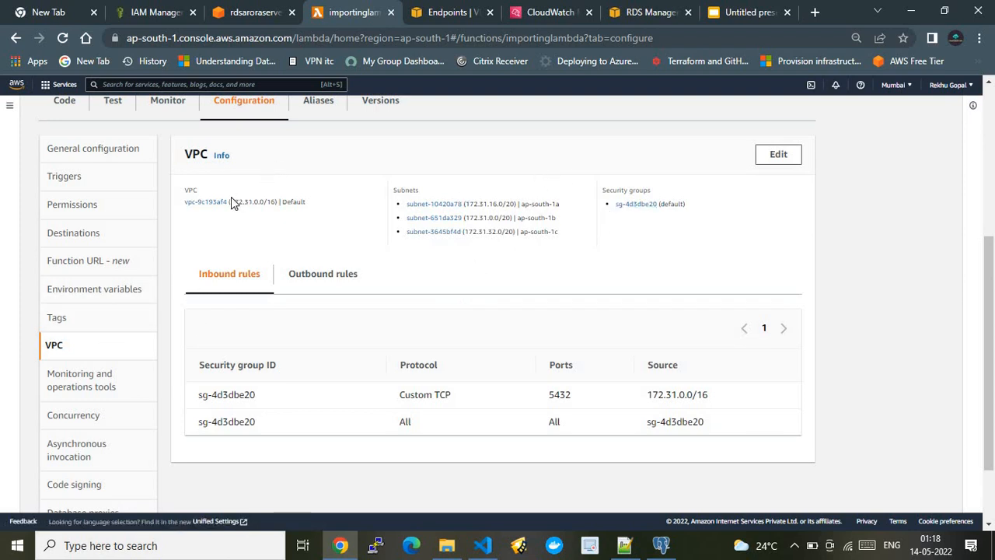
click(631, 12)
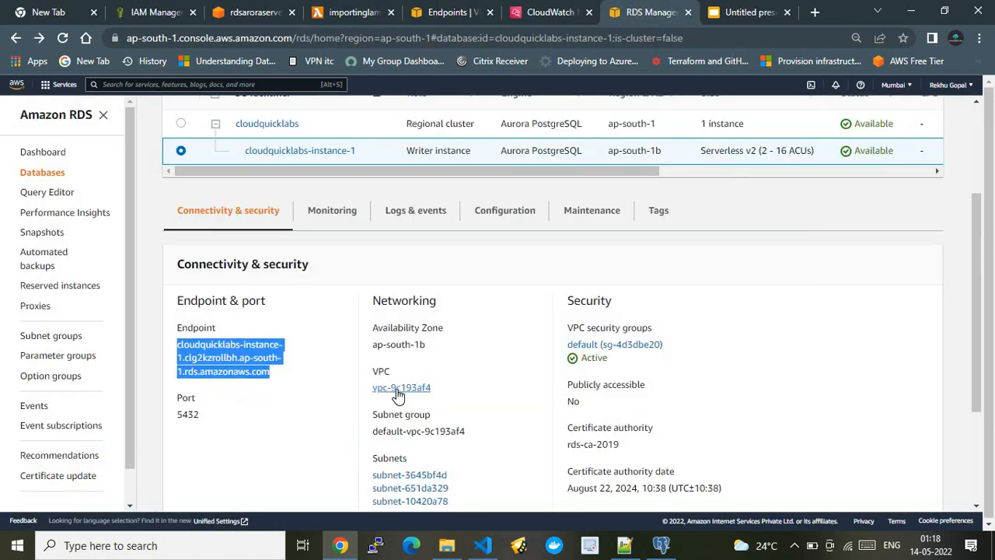
click(354, 12)
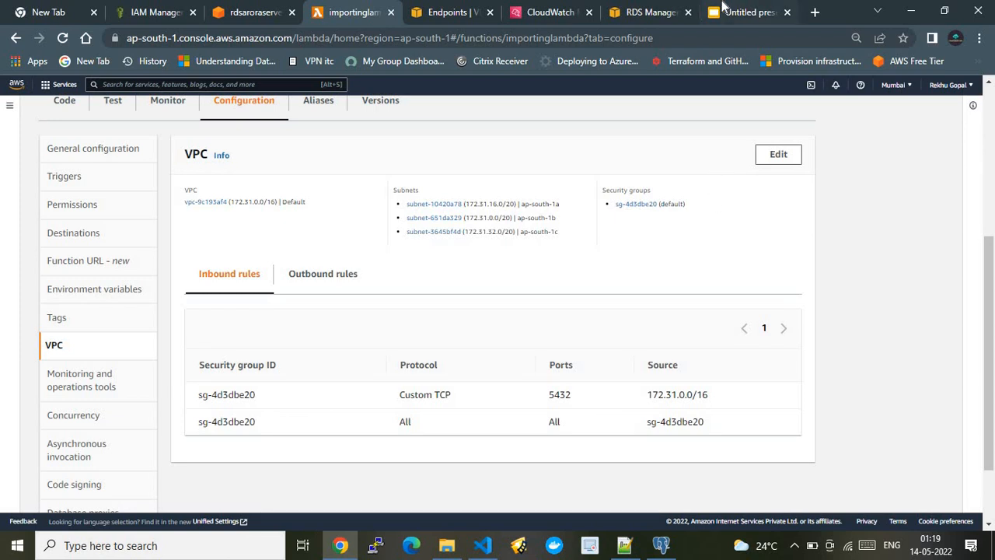
click(723, 11)
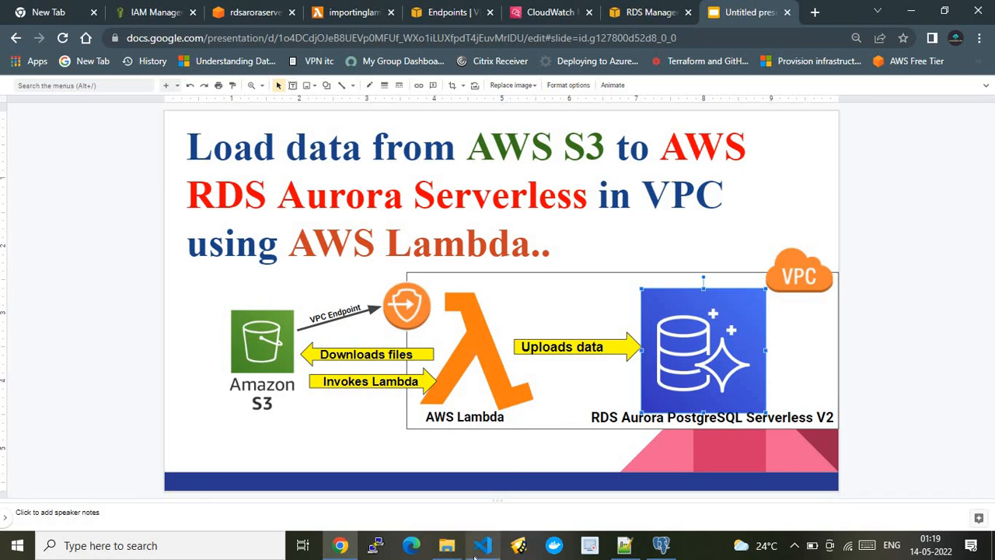
Look through importinglambda's source code down to the CSV reading and database insert section.
click(326, 12)
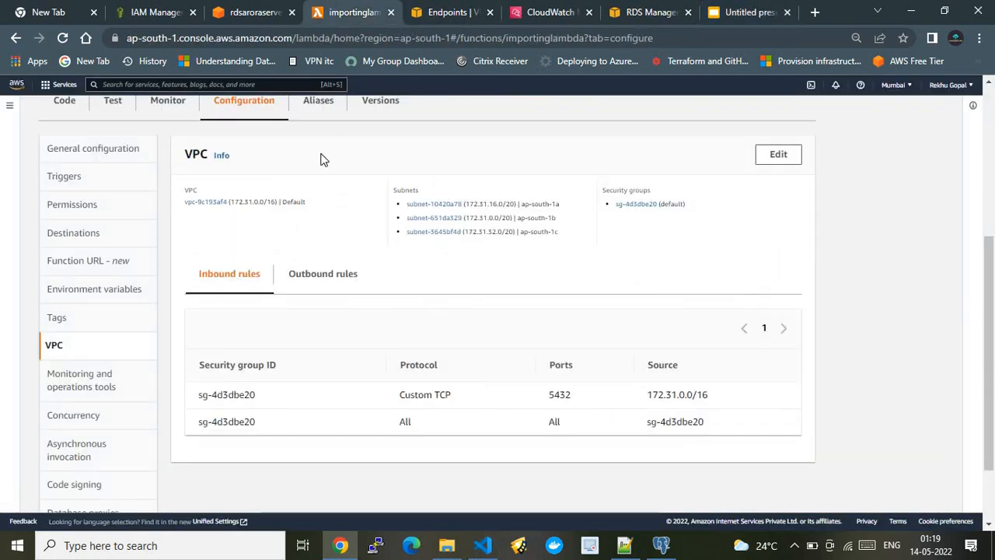
click(71, 103)
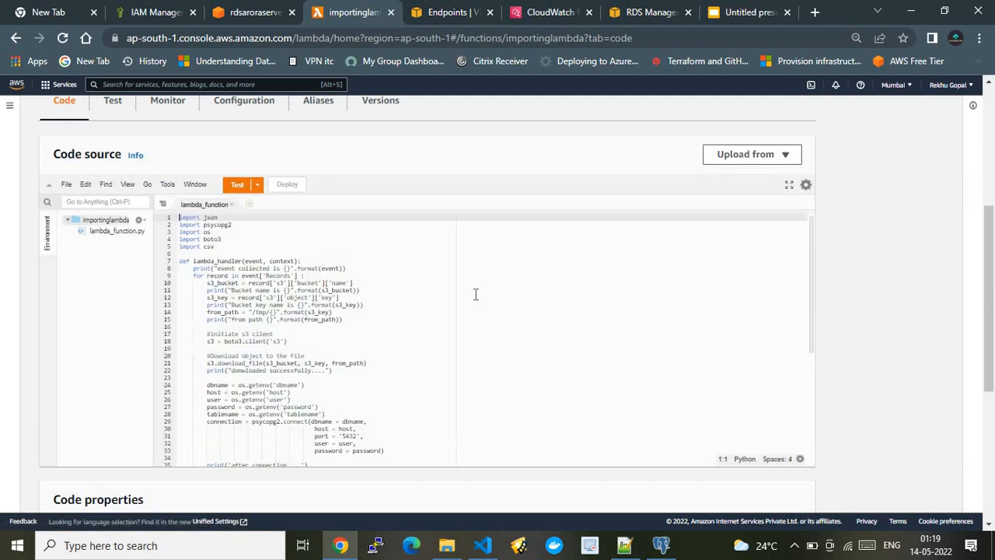
scroll(799, 349, down, 5)
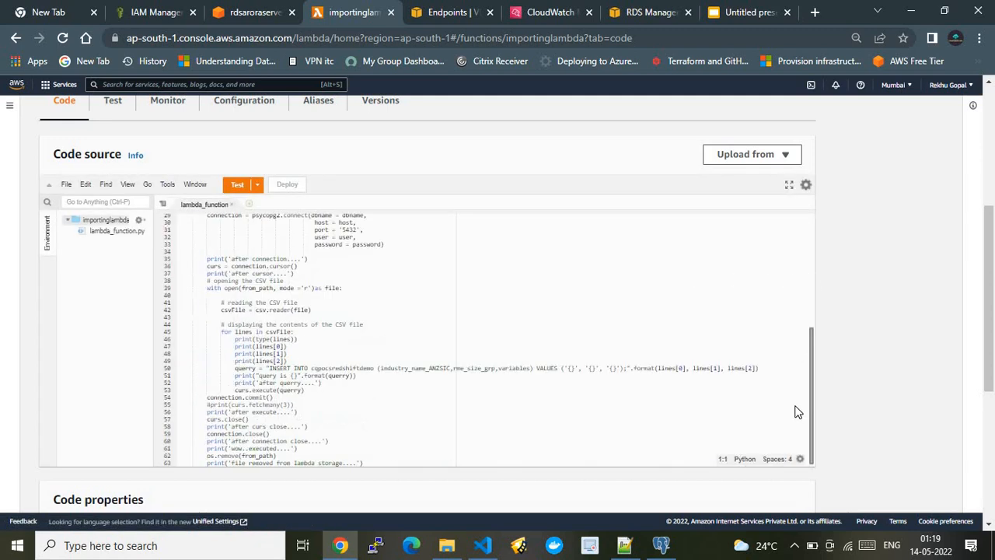
Switch to Visual Studio Code and examine the psycopg2, os, boto3 and csv imports in Copy_s3_to_rds_arora_Serverless.py.
click(493, 547)
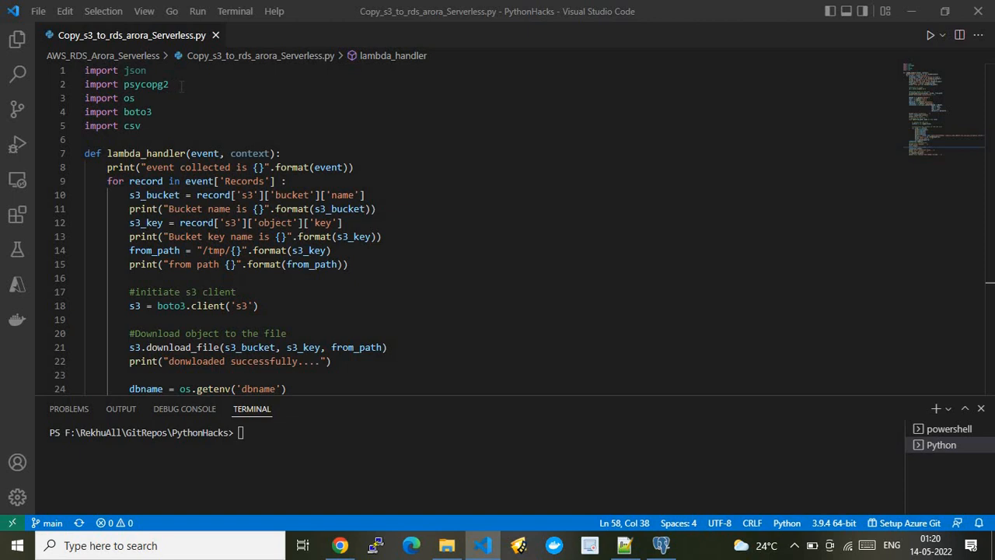
click(181, 86)
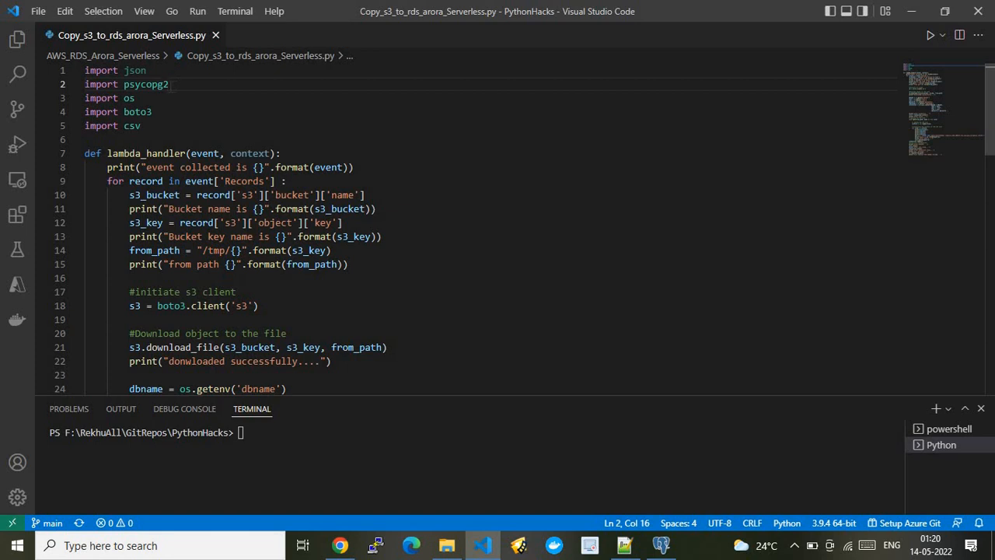
click(167, 86)
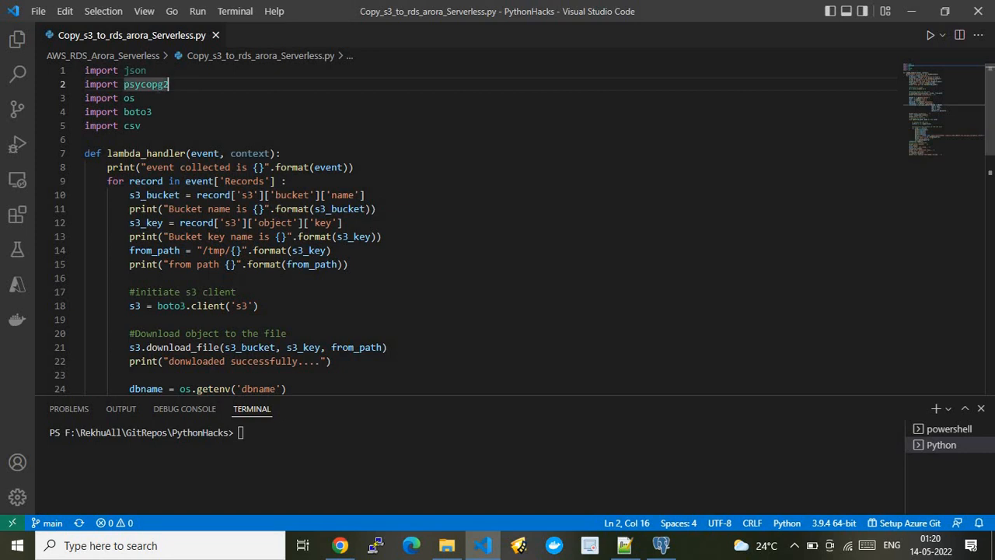
key(Down)
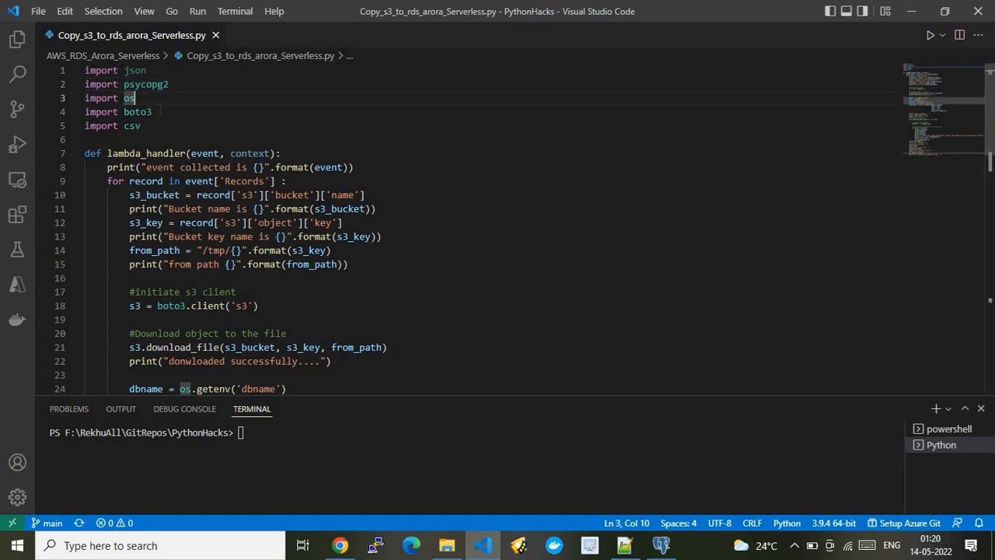
click(160, 111)
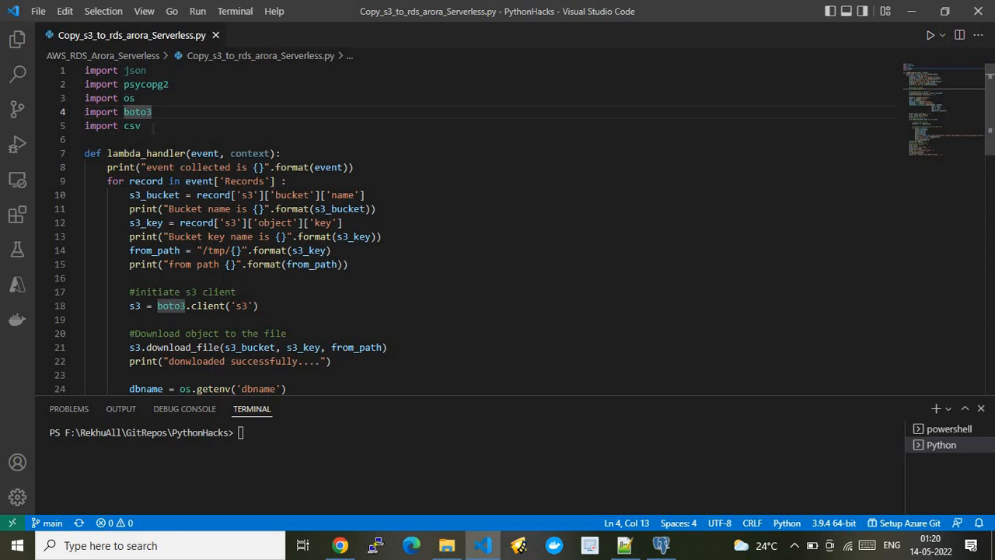
click(152, 125)
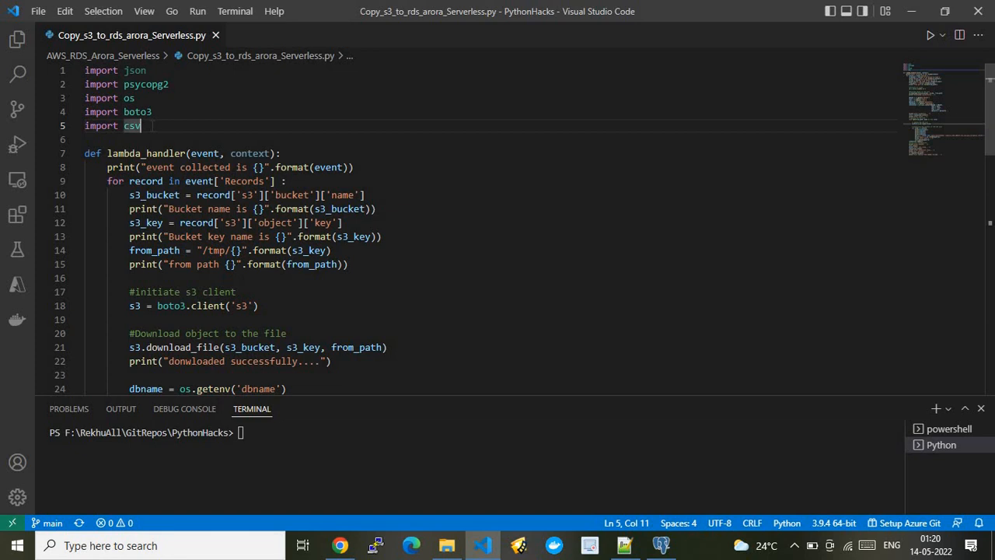
Examine the lambda_handler definition, event print and record loop, checking them against the architecture slide before returning to the script.
click(296, 156)
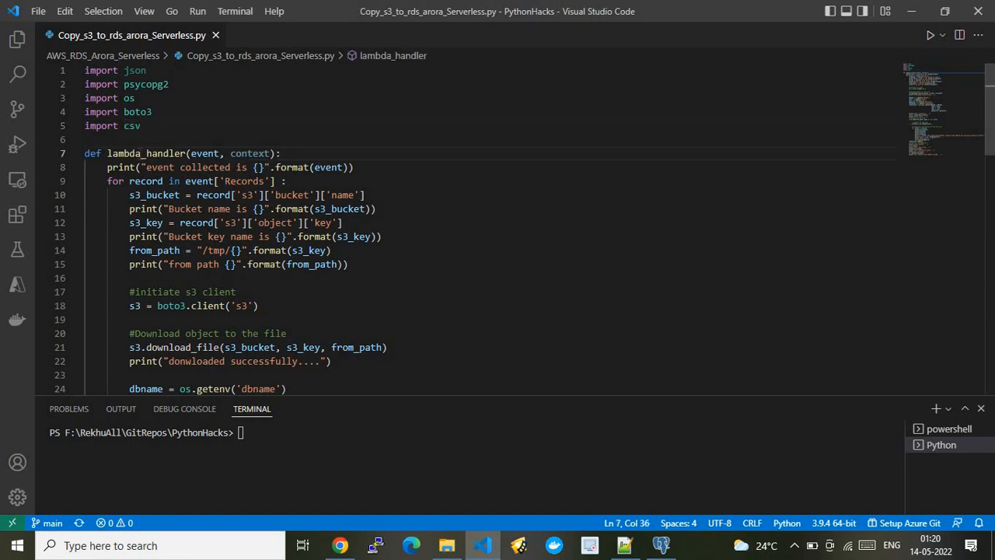
click(208, 153)
click(280, 153)
click(360, 168)
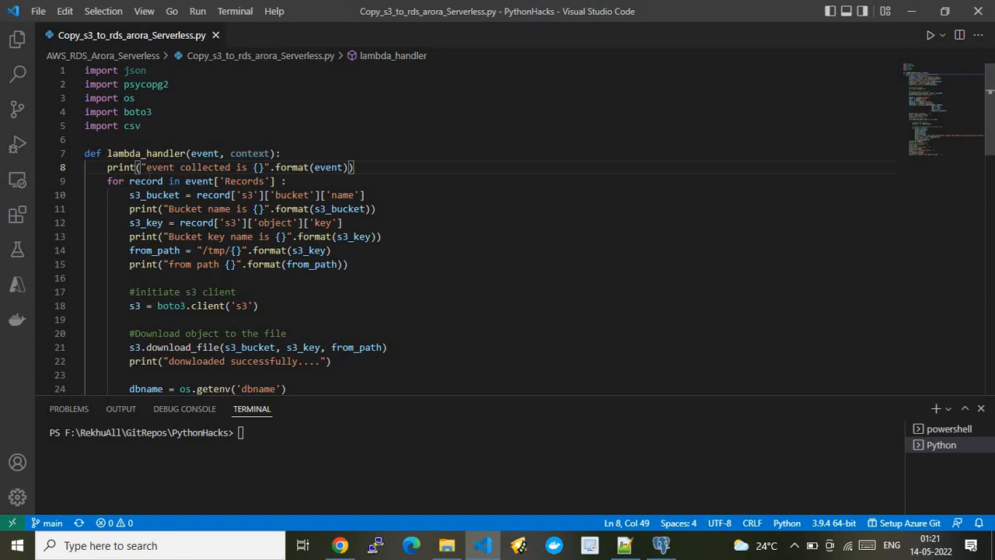
click(146, 180)
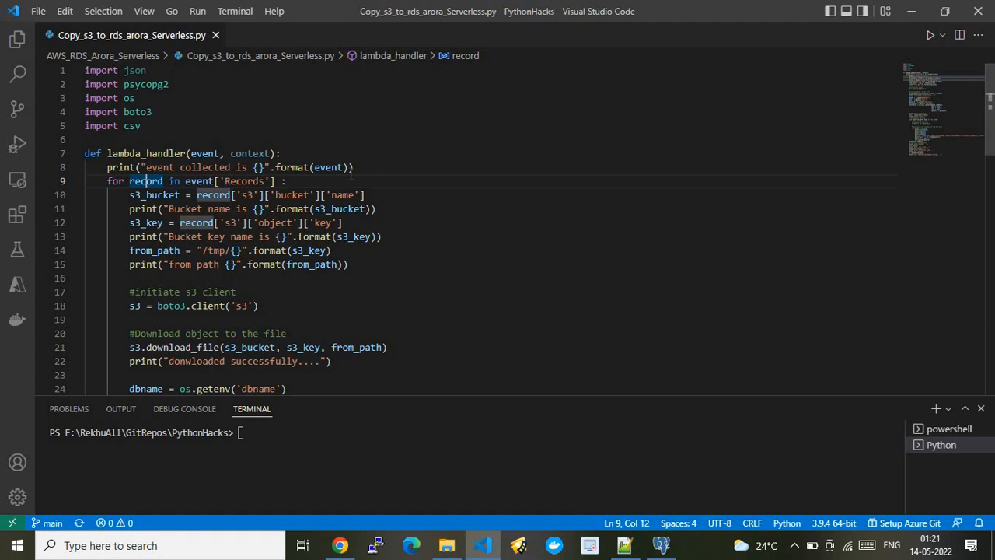
click(340, 545)
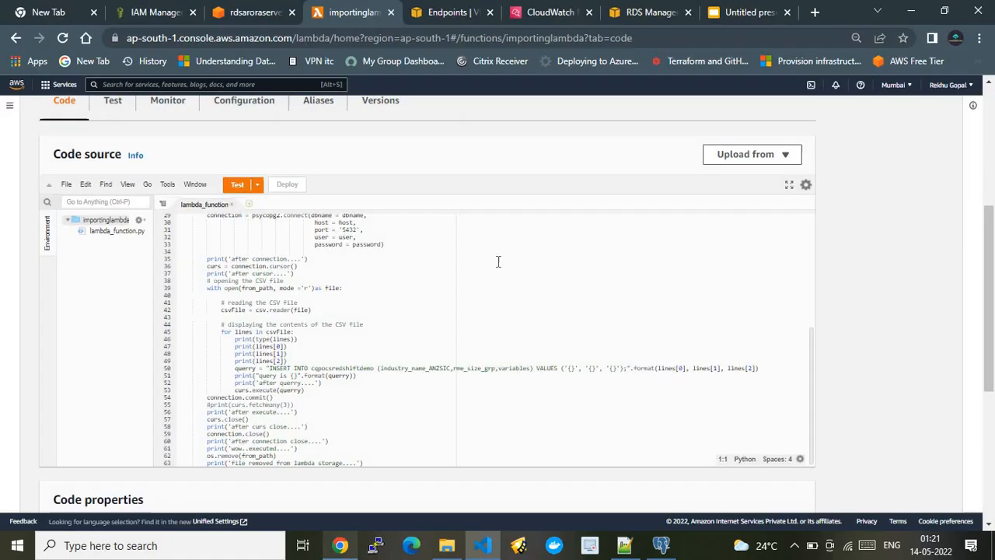
click(749, 12)
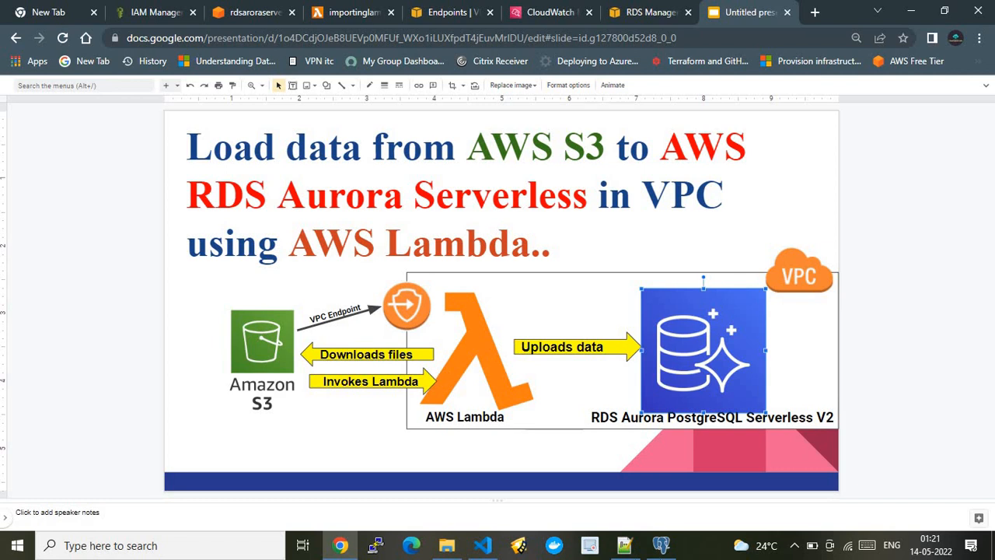
click(485, 546)
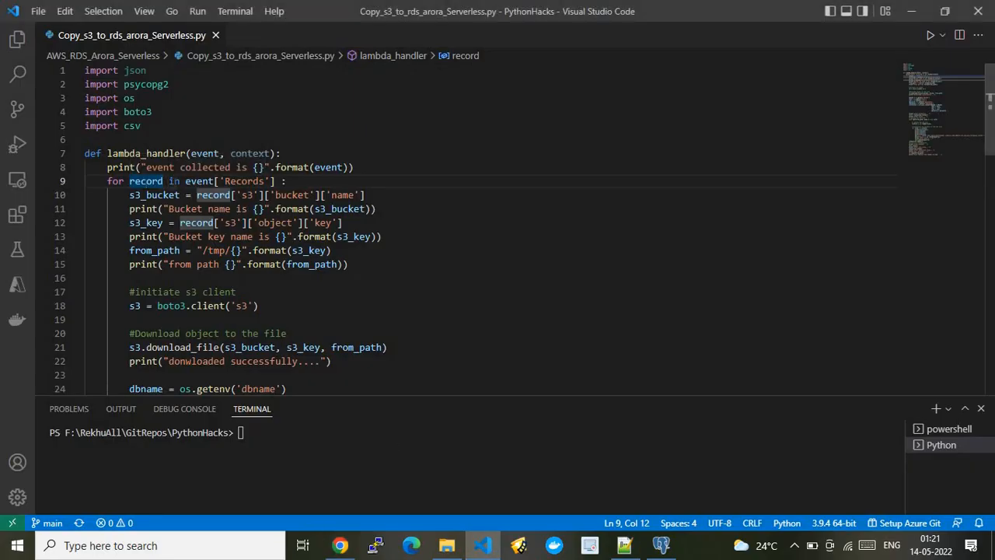
Examine the s3_bucket, s3_key and from_path assignments and the boto3 S3 client line in the script.
double_click(170, 196)
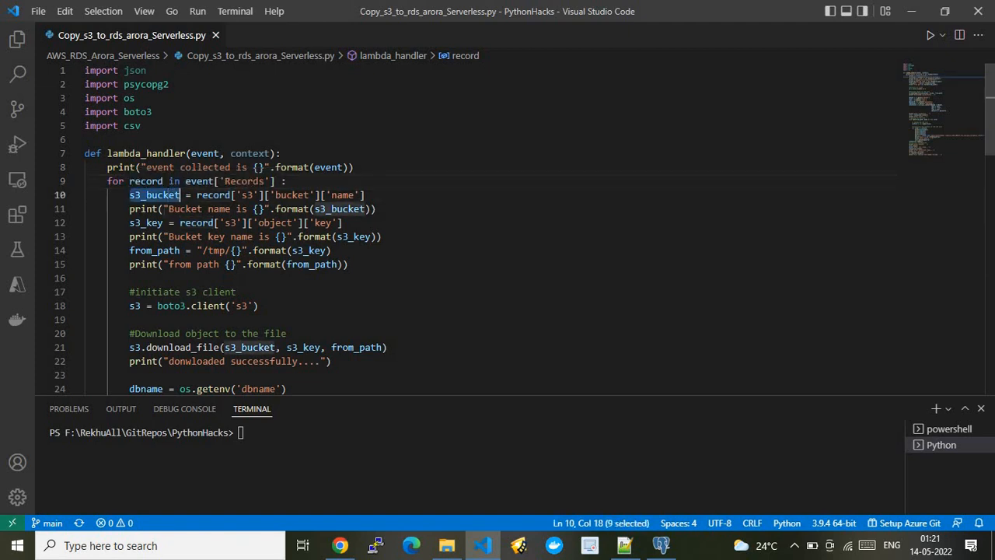
double_click(158, 223)
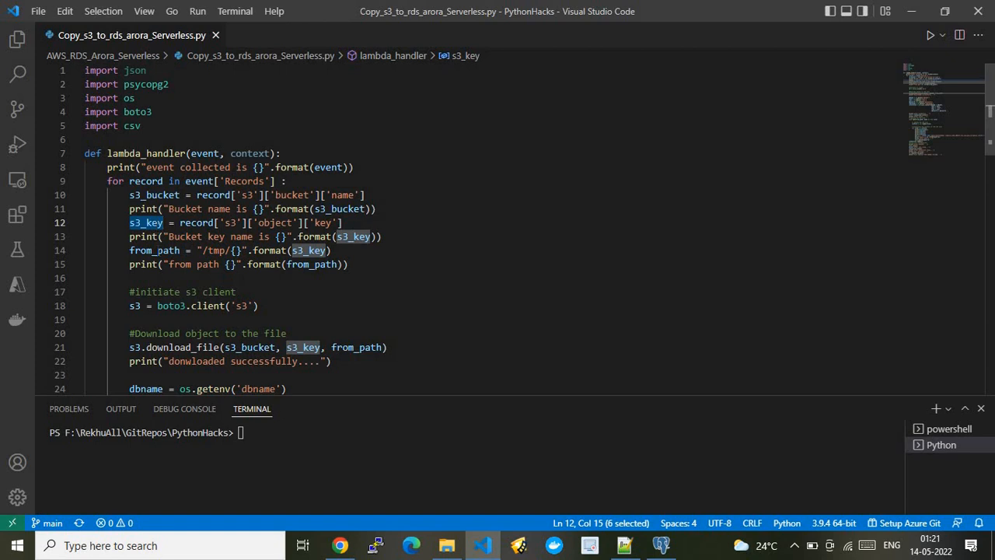
double_click(154, 250)
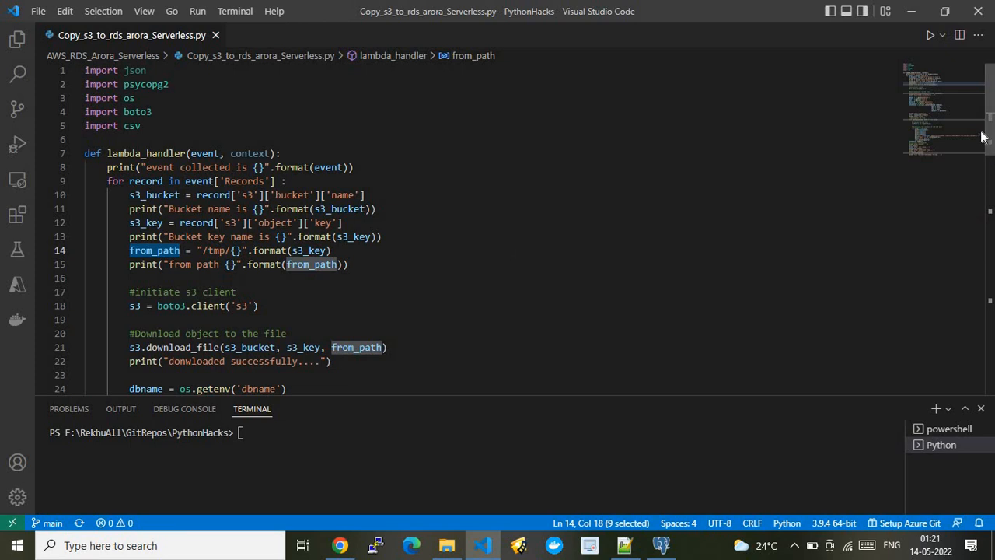
scroll(612, 122, down, 4)
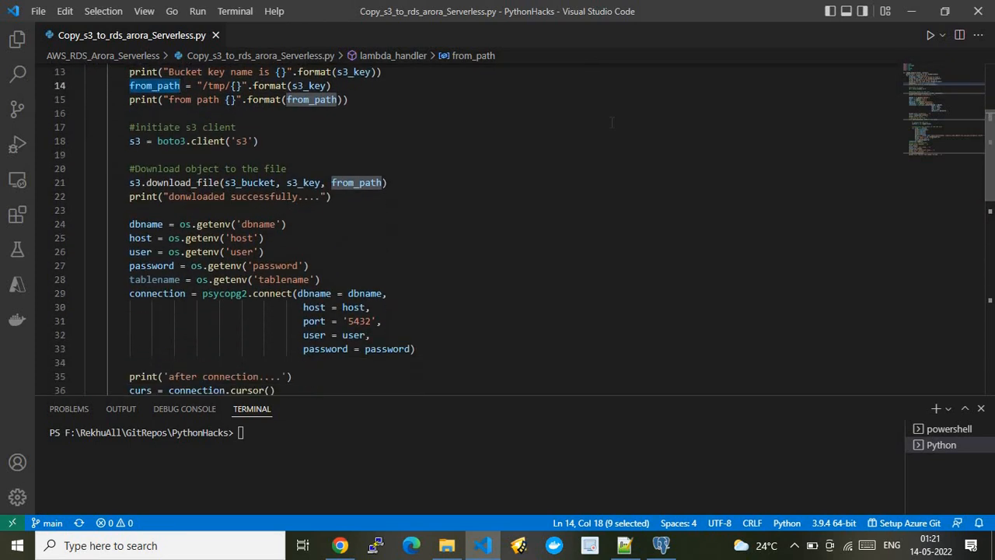
click(261, 140)
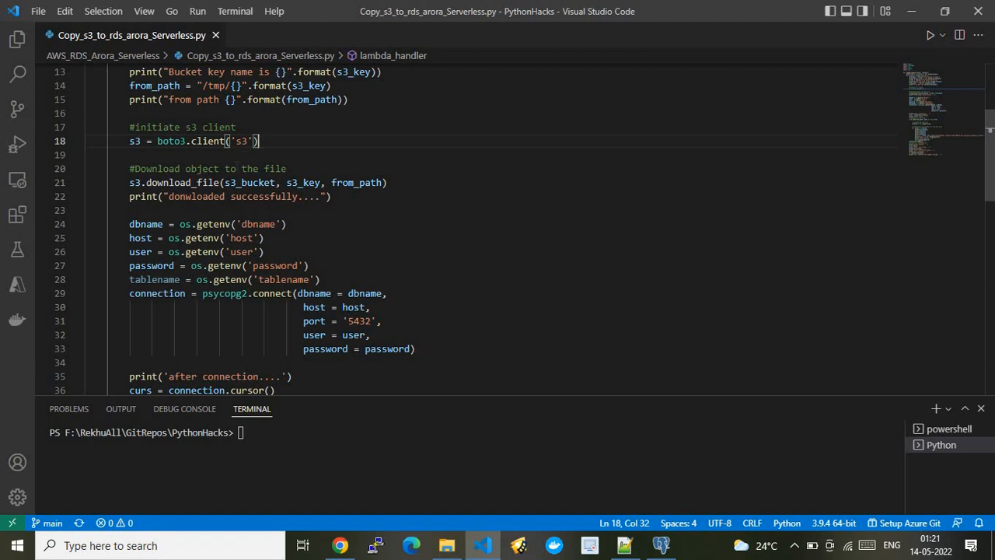
Examine the s3.download_file call with its s3_bucket, s3_key and from_path arguments, and the print line after it.
double_click(191, 182)
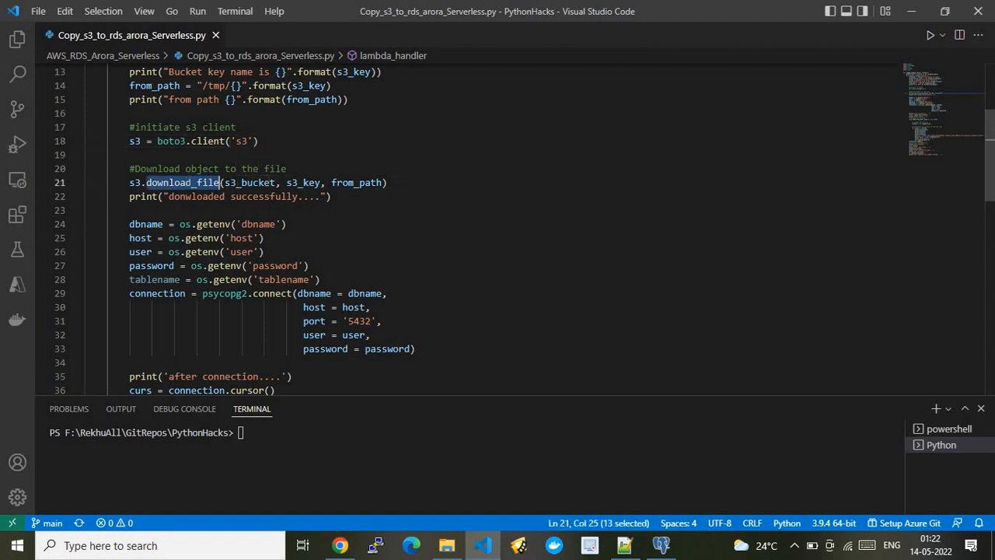
double_click(253, 183)
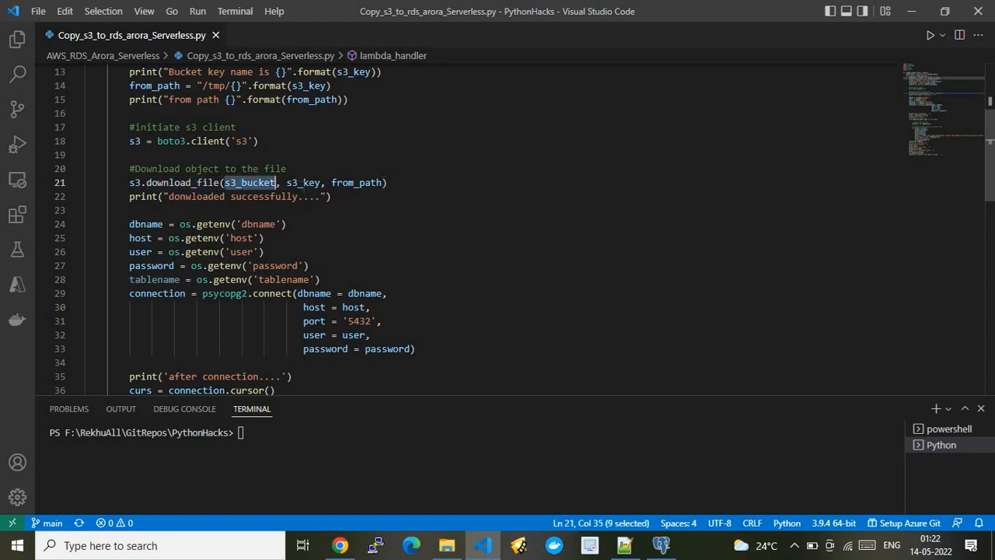
double_click(304, 183)
double_click(357, 185)
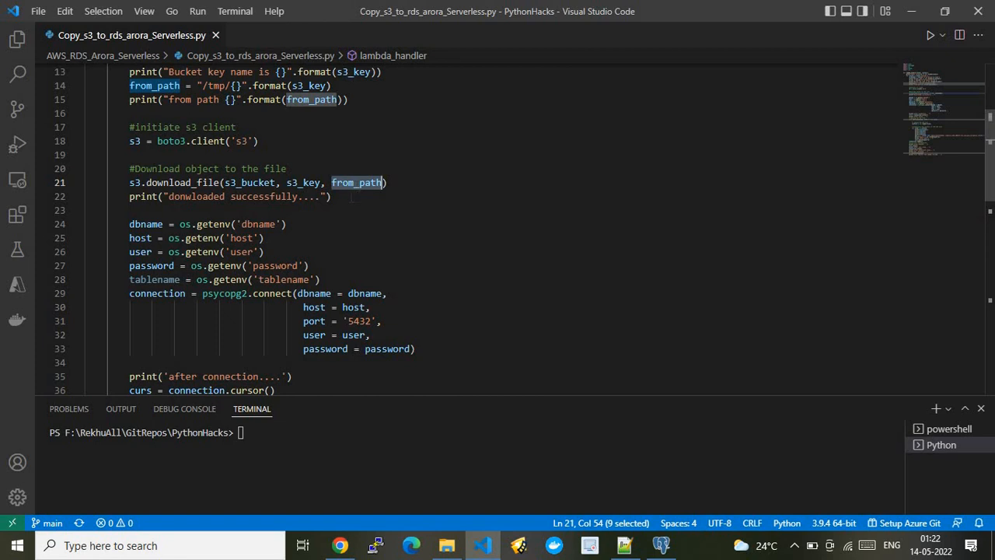
drag(333, 196, 129, 199)
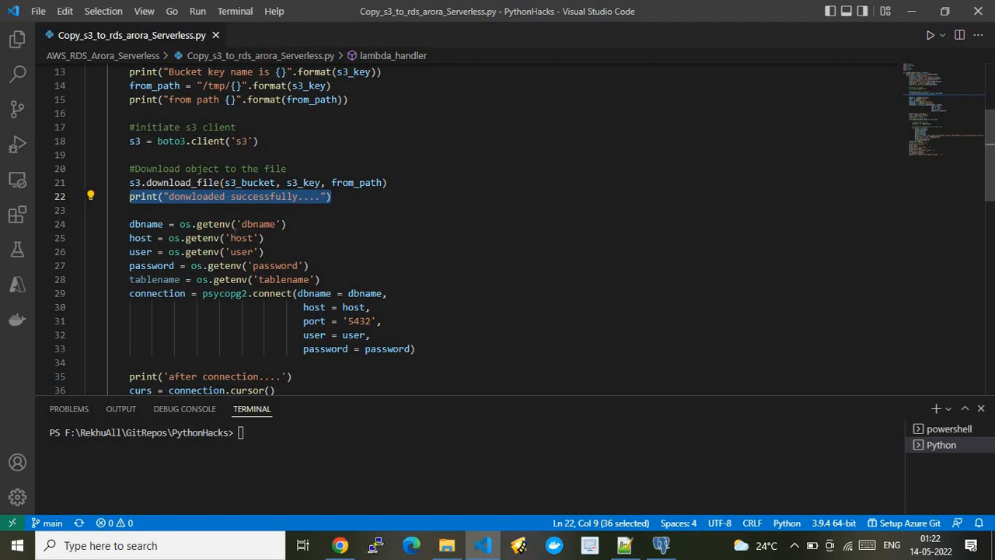
Compare the script's os.getenv assignments with importinglambda's environment variables in Chrome, and return to the script in Visual Studio Code.
drag(321, 280, 129, 224)
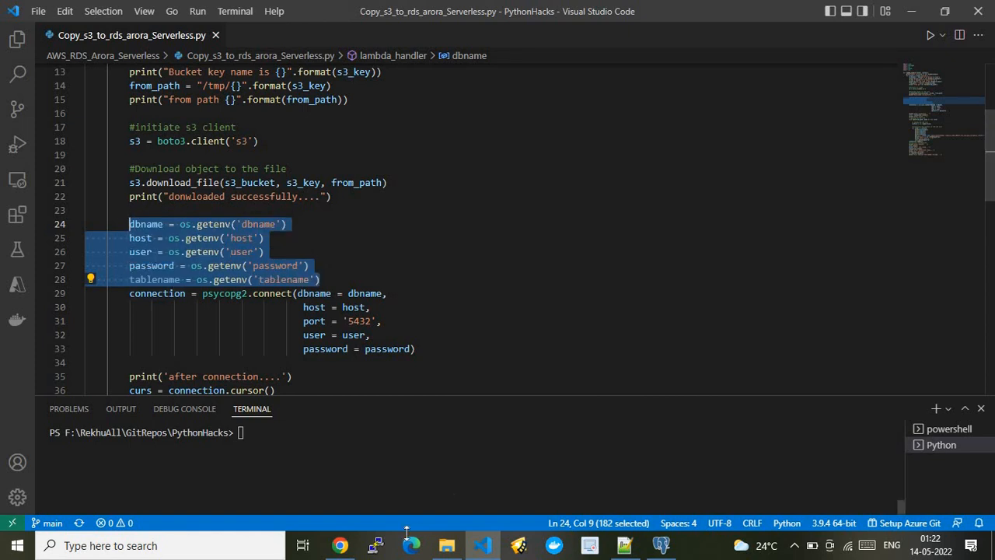
click(341, 548)
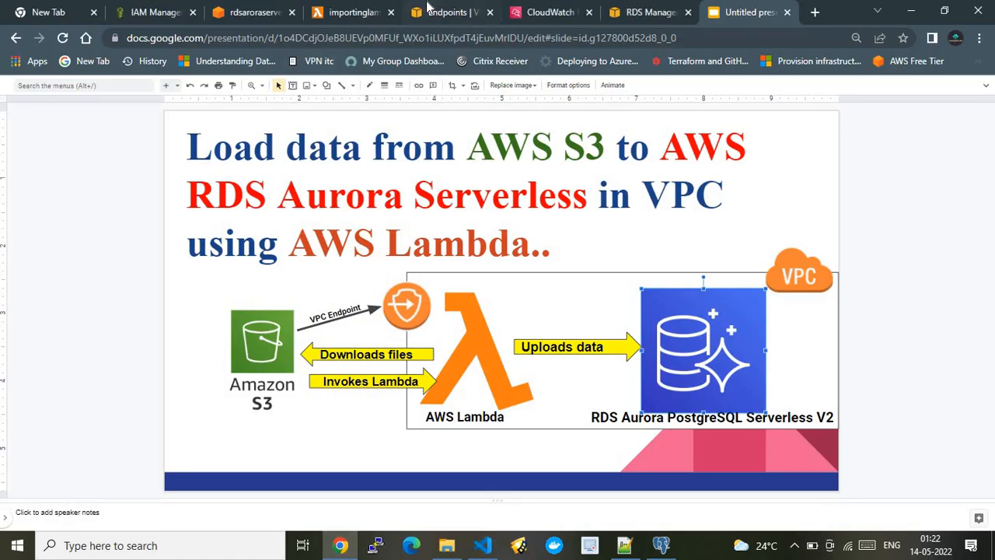
click(354, 11)
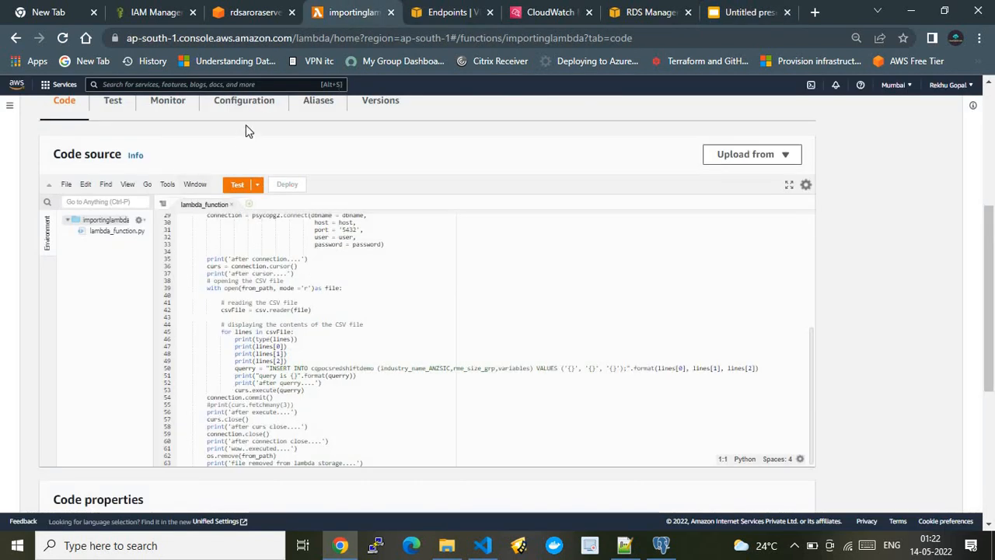
click(244, 102)
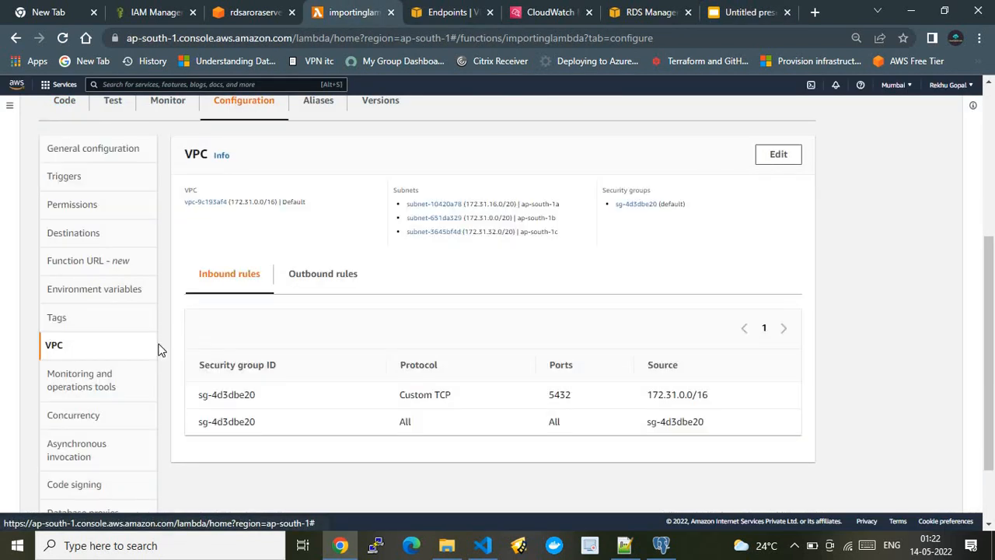
click(98, 292)
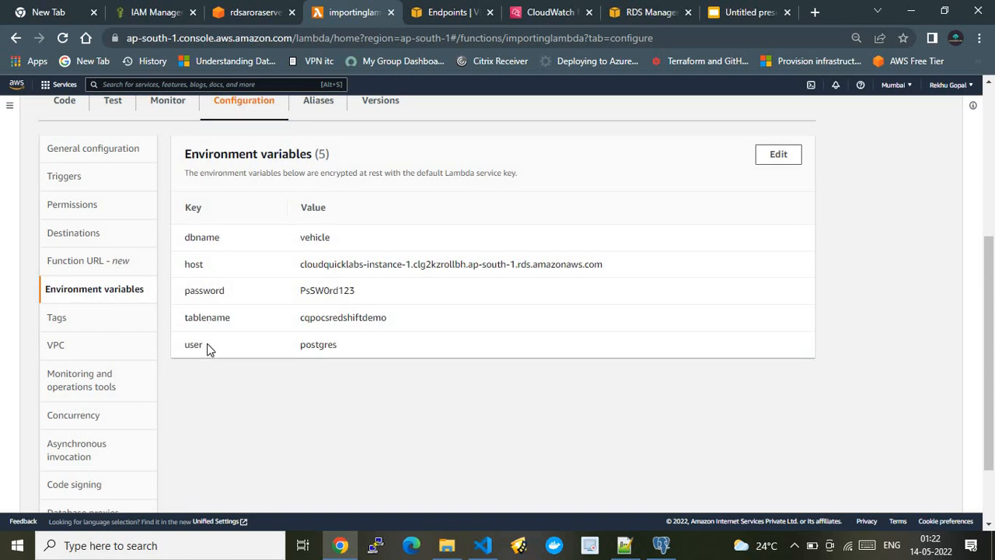
click(483, 546)
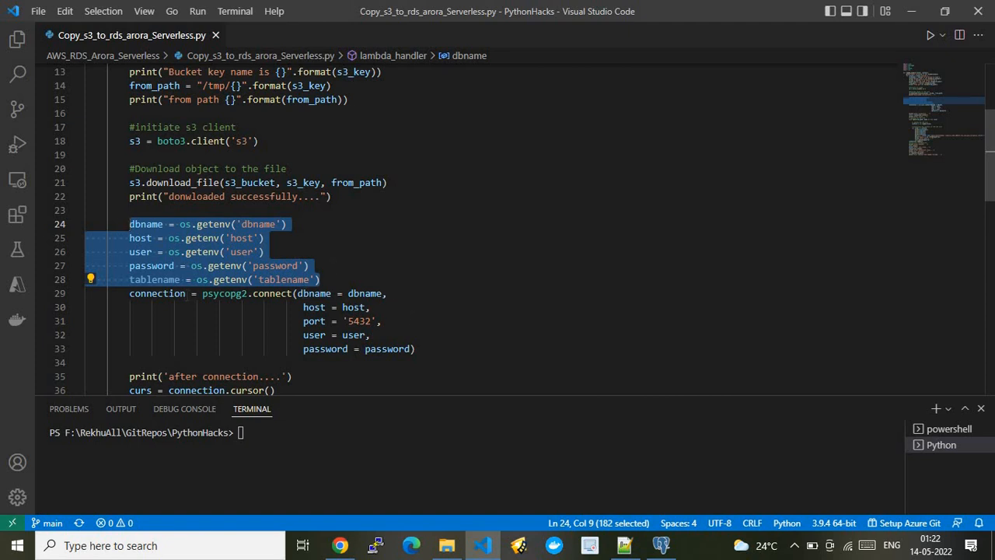
Examine the psycopg2.connect call, its dbname argument and the connection variable it is assigned to.
double_click(224, 293)
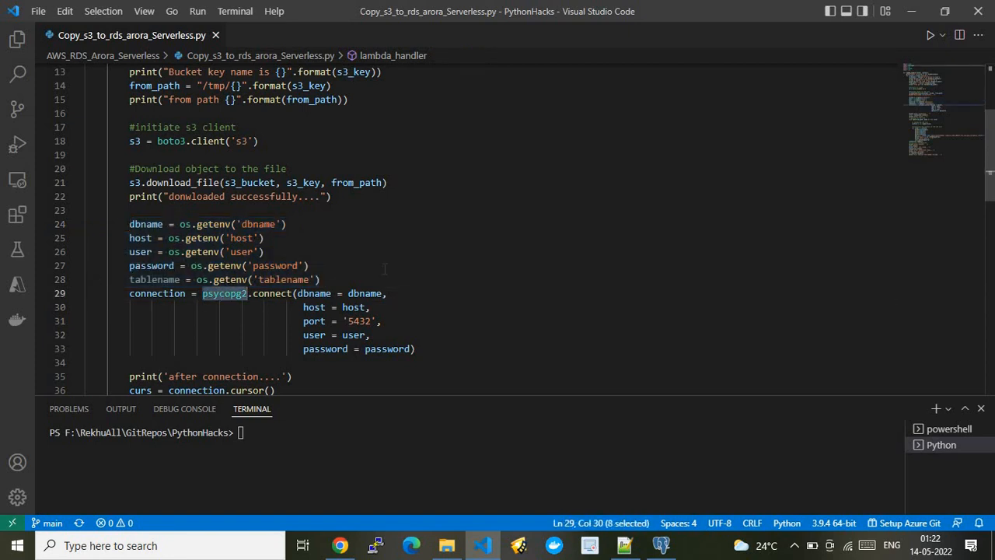
double_click(272, 293)
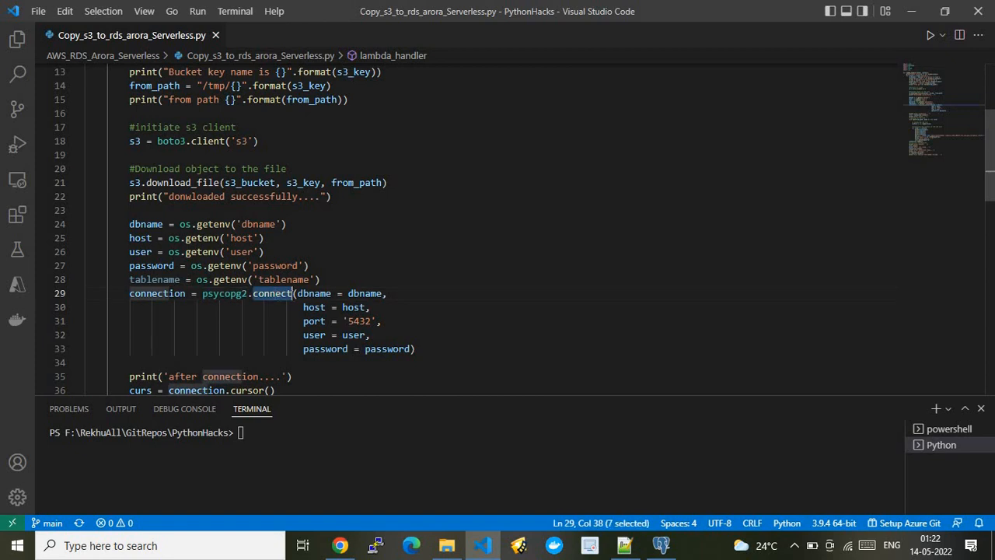
click(297, 294)
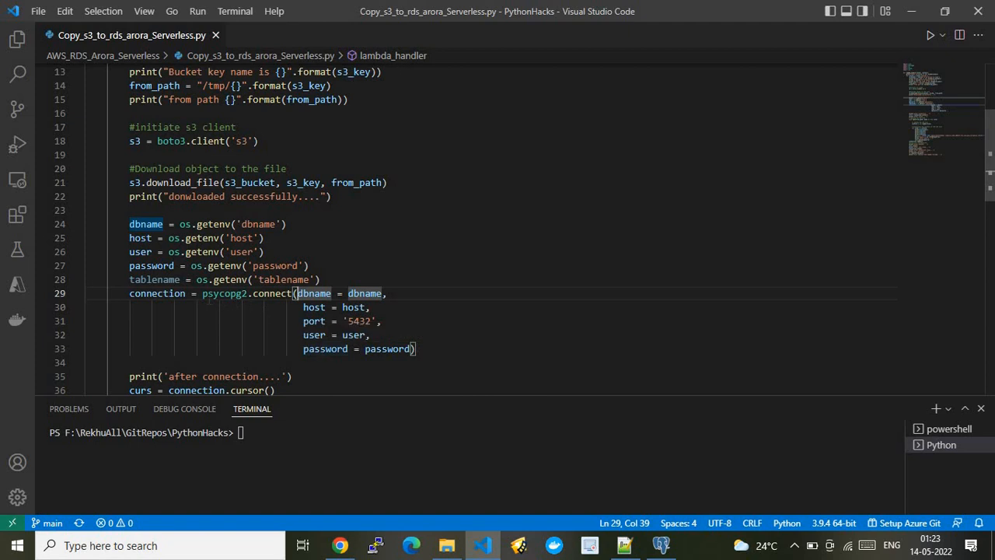
mouse_move(209, 300)
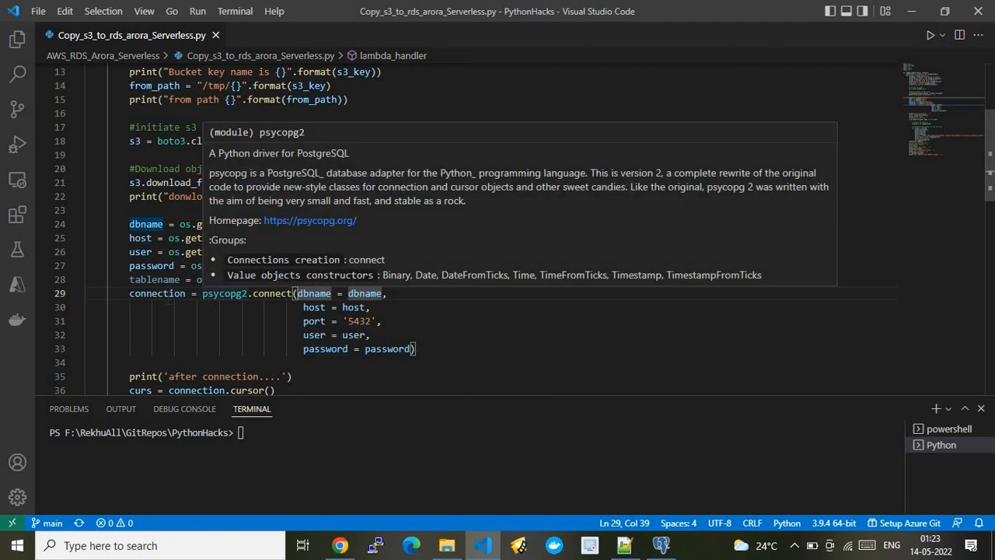
double_click(171, 296)
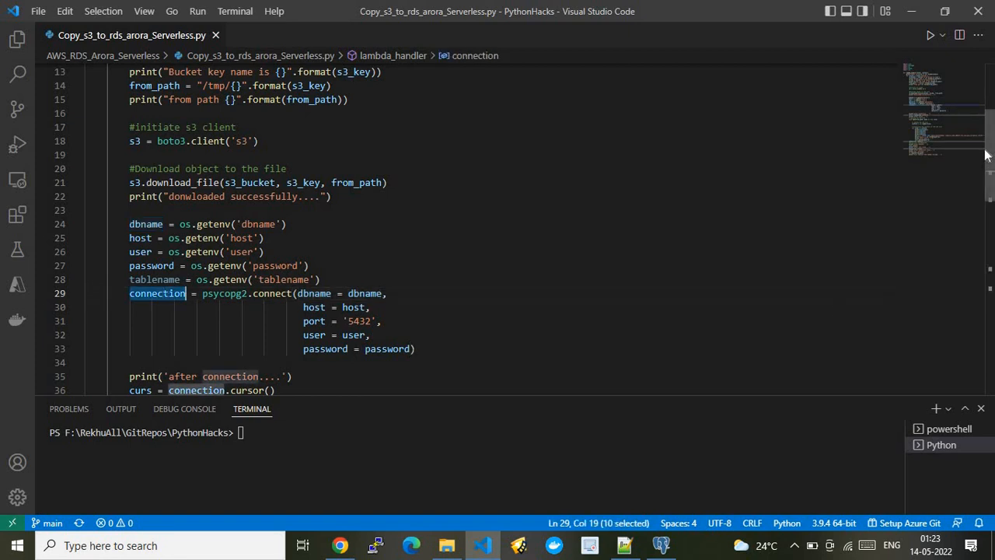
Examine the curs = connection.cursor() line and the statement that opens from_path in read mode.
drag(991, 159, 991, 208)
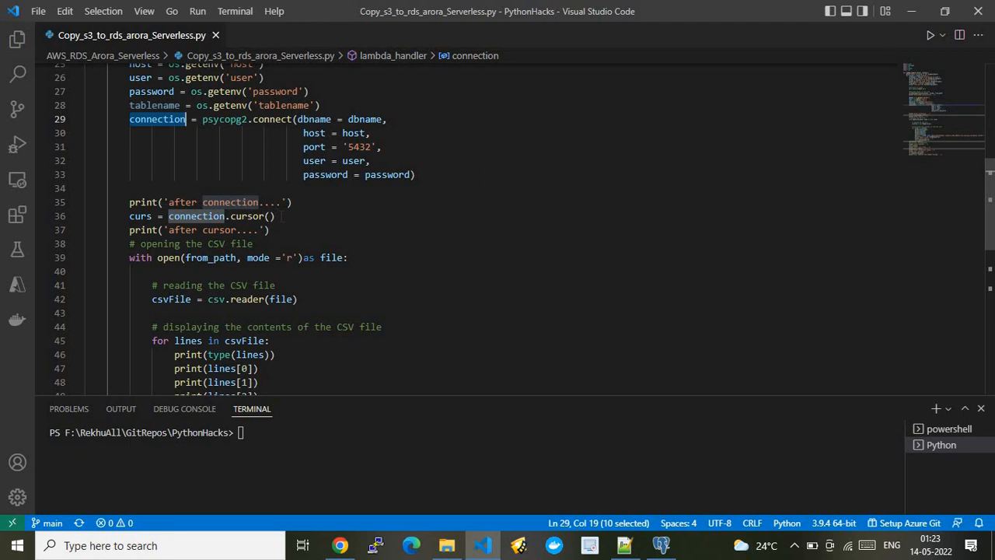
click(284, 216)
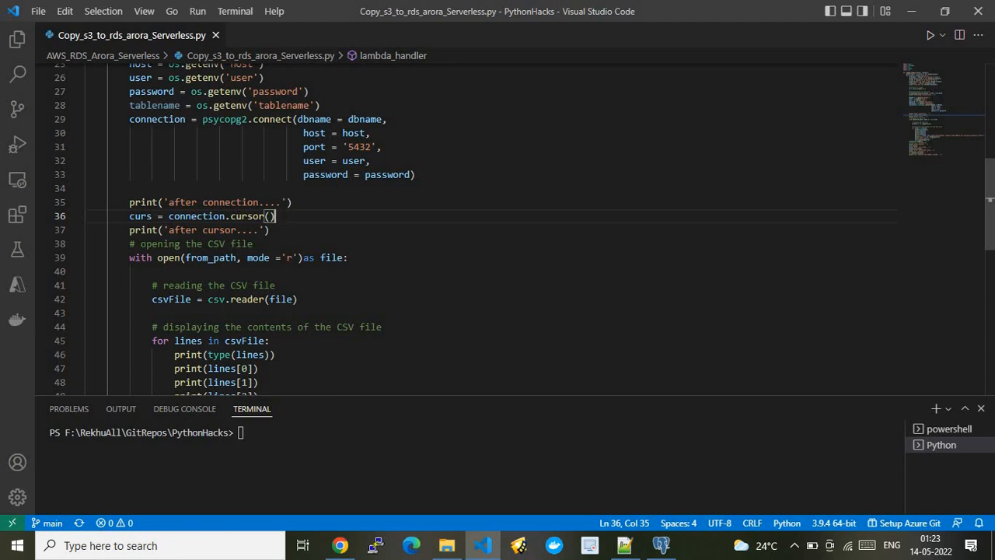
double_click(152, 217)
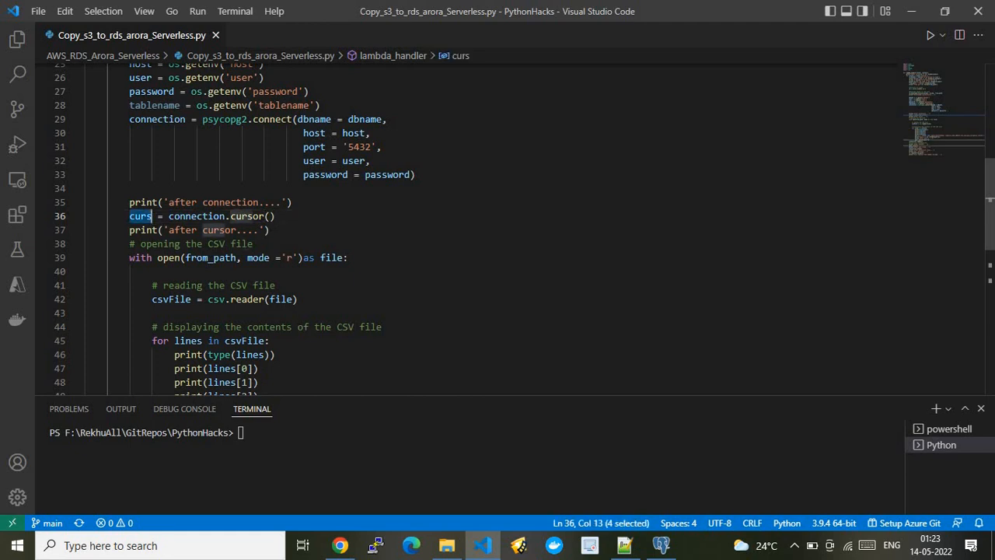
click(353, 258)
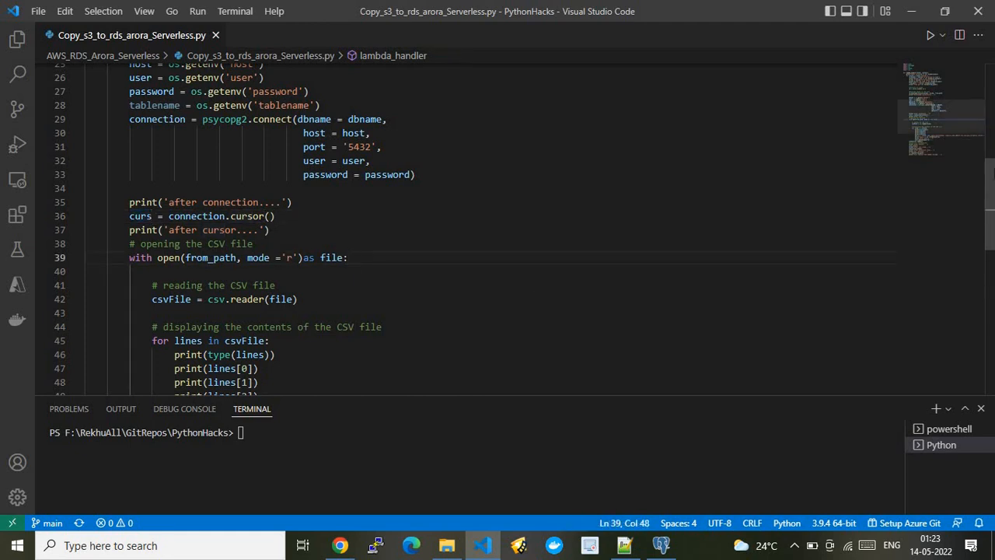
Review the download code, open TestReport.csv from the ETL_Lambda_Redshift folder in File Explorer, and return to Visual Studio Code.
scroll(990, 163, up, 3)
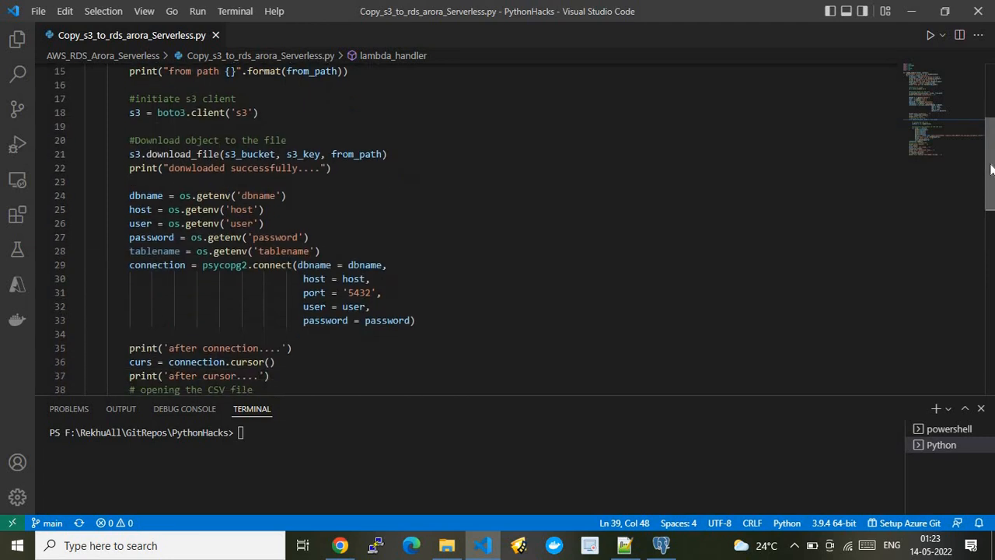
drag(991, 171, 994, 154)
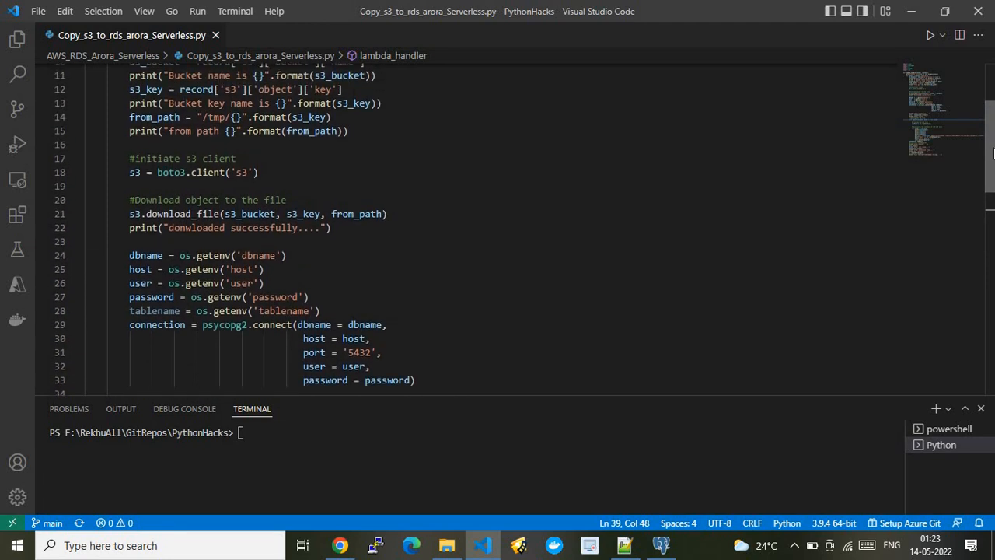
click(446, 545)
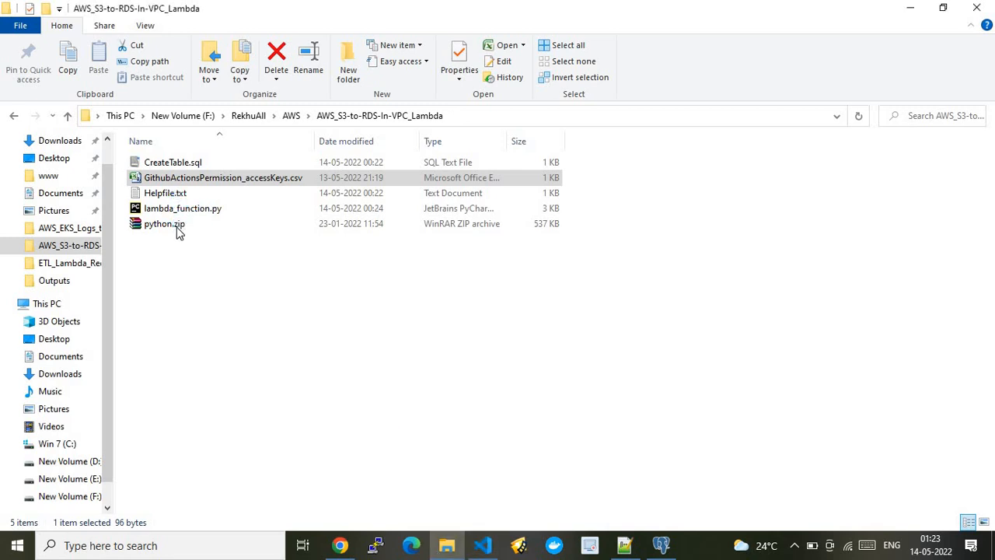
click(80, 270)
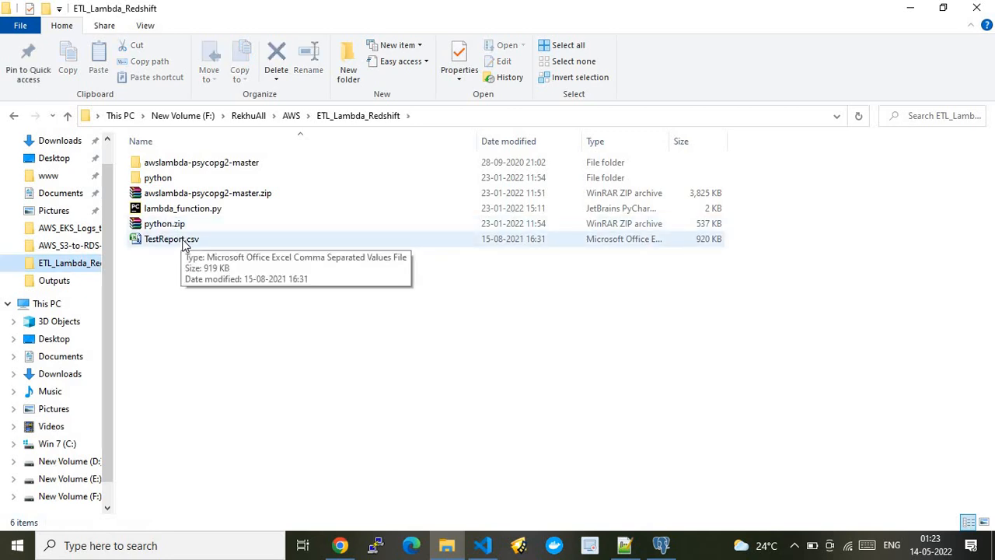
double_click(185, 243)
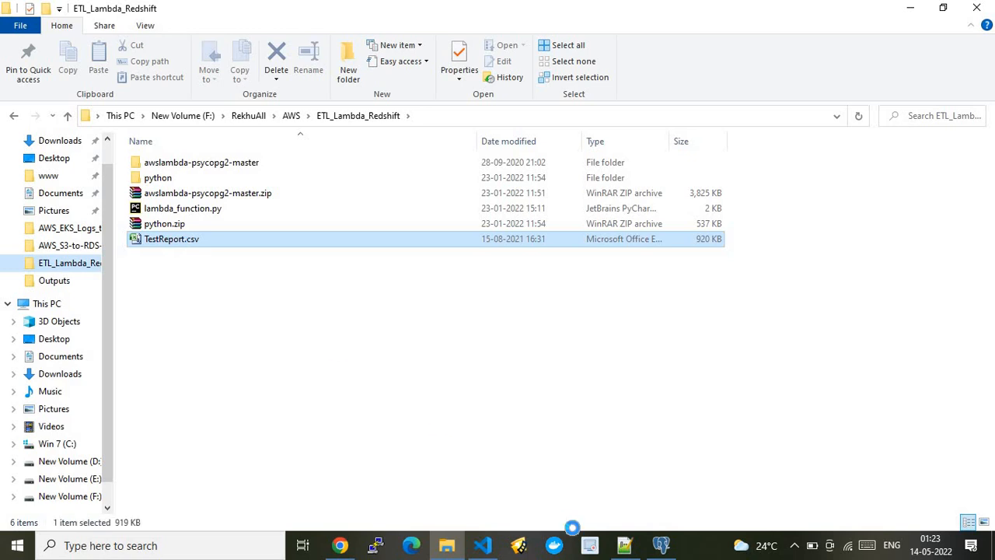
click(483, 545)
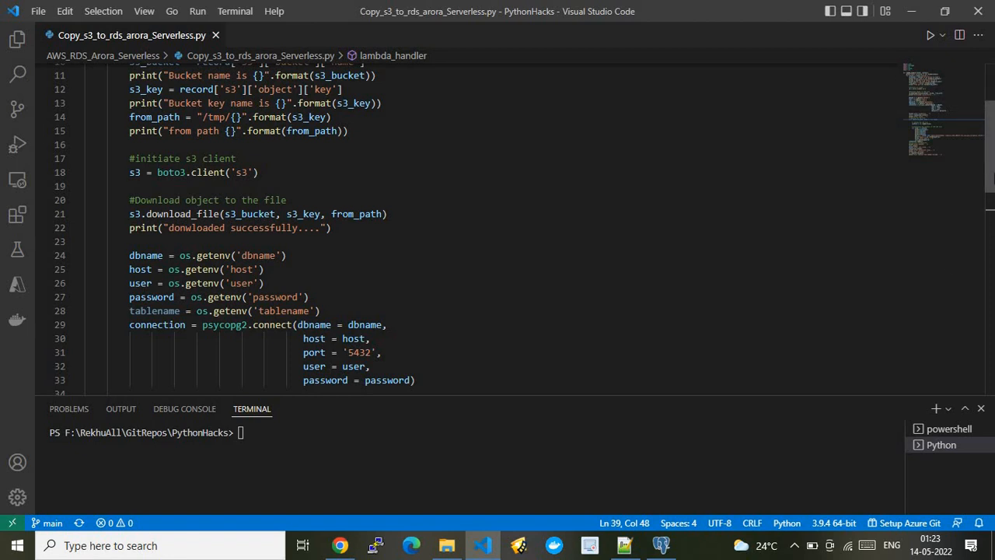
Examine the csv.reader assignment to csvFile and the for loop over its lines.
drag(990, 179, 990, 287)
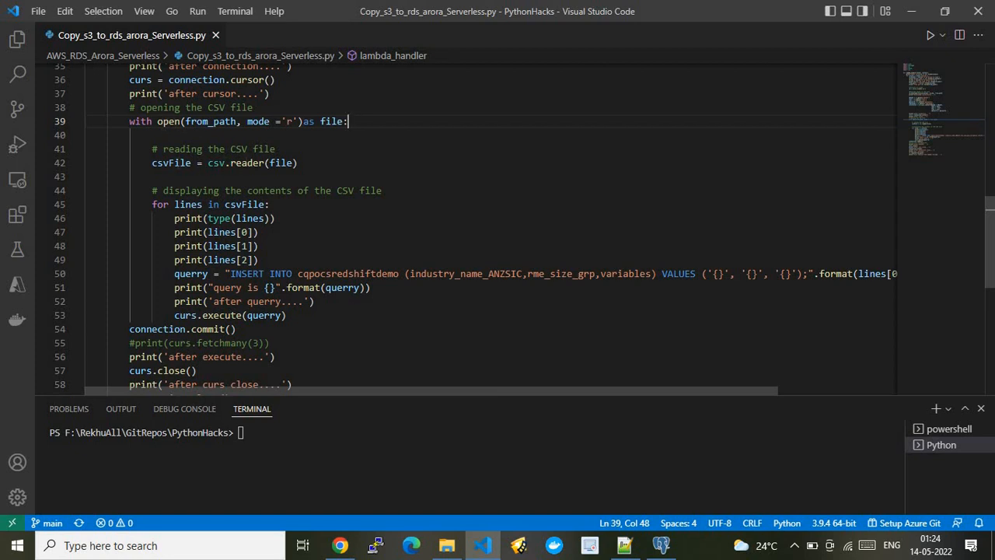
double_click(172, 163)
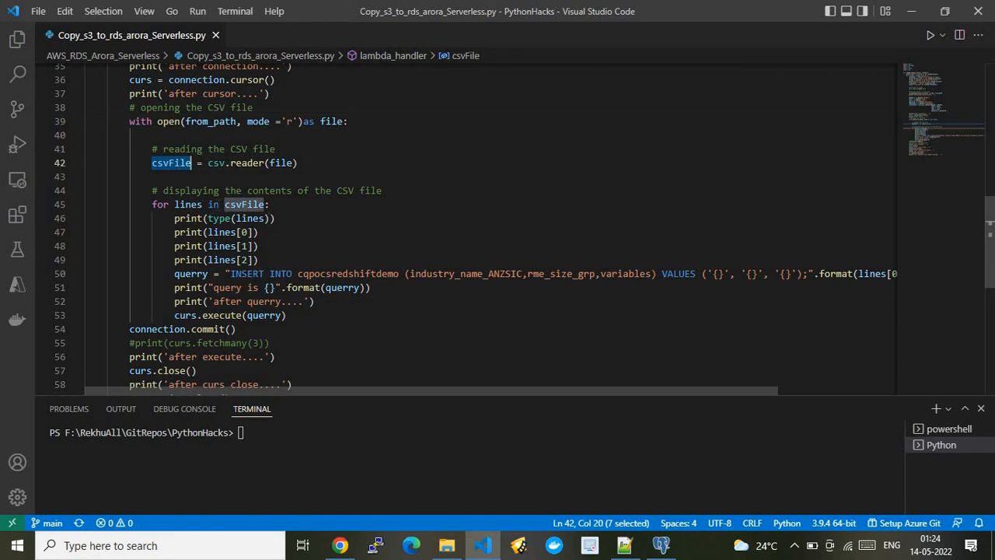
click(199, 204)
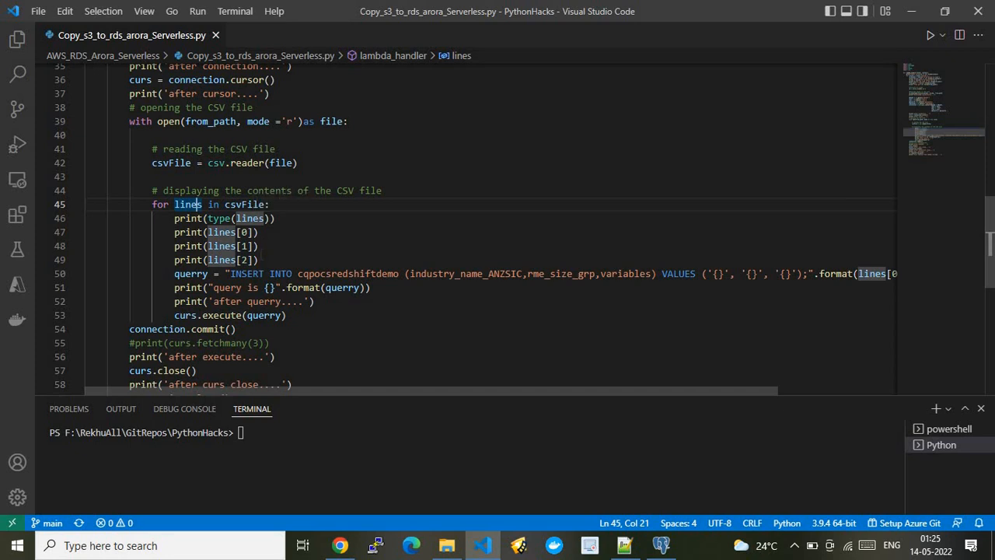
Examine the INSERT INTO cqpocsredshiftdemo query, check the table name against pgAdmin's query, and return to the script's closing lines.
double_click(191, 273)
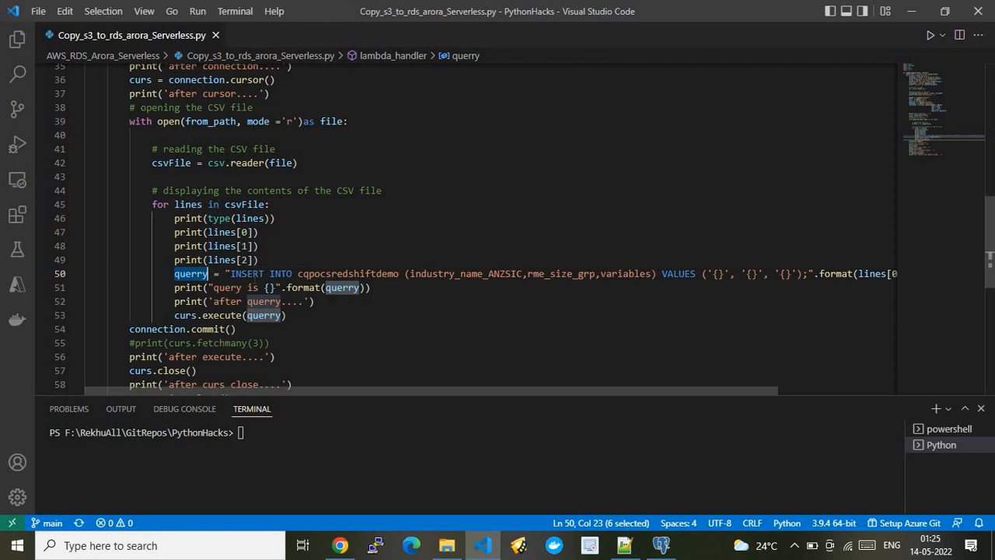
click(258, 274)
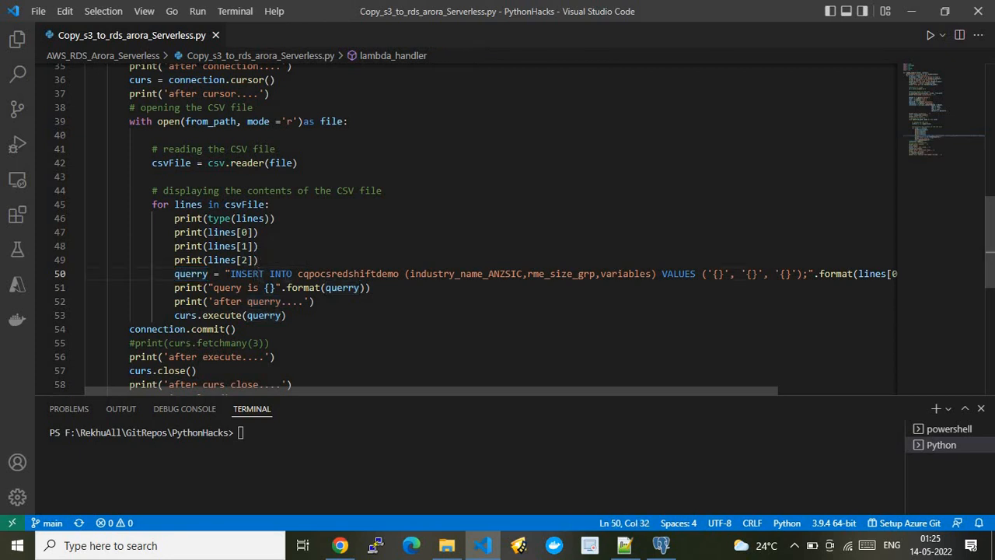
click(286, 274)
double_click(337, 273)
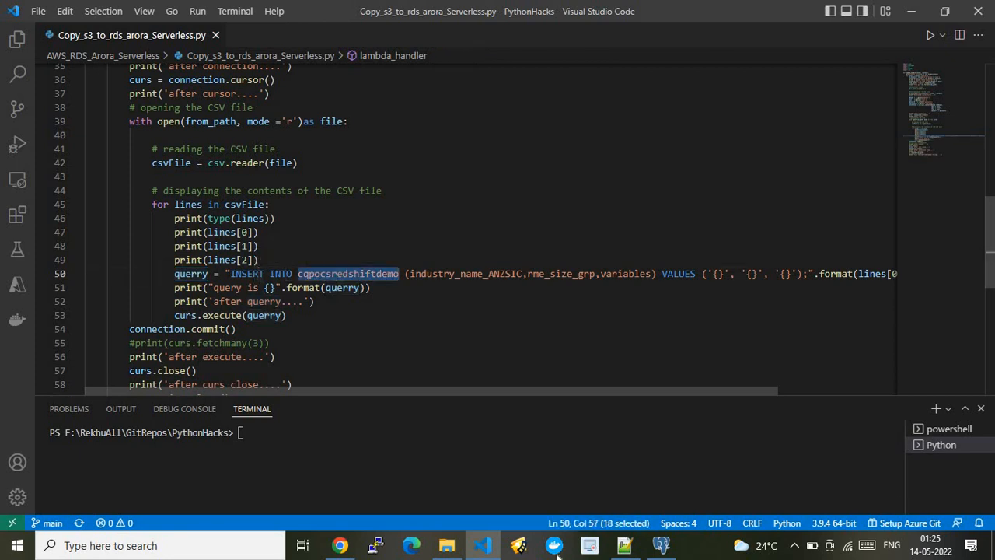
click(661, 545)
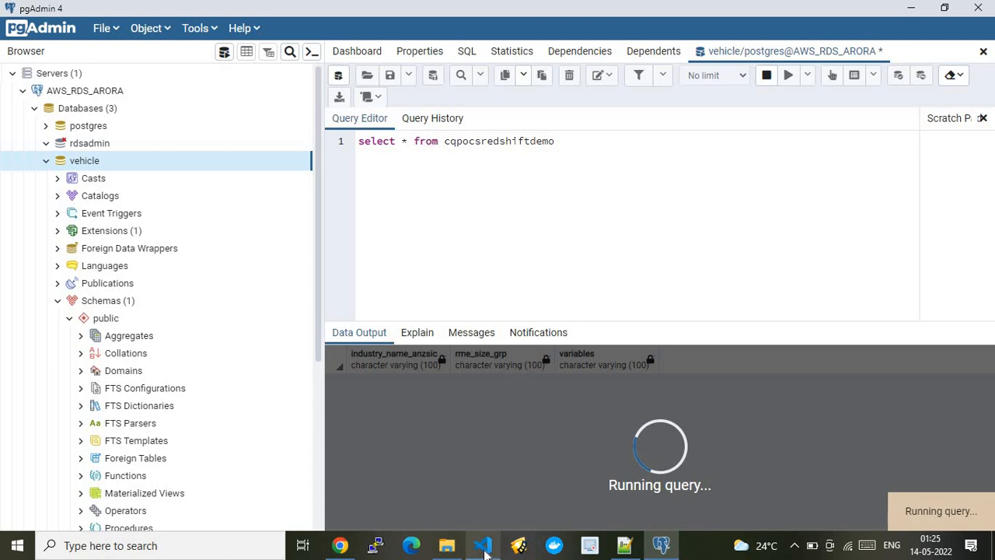
mouse_move(483, 547)
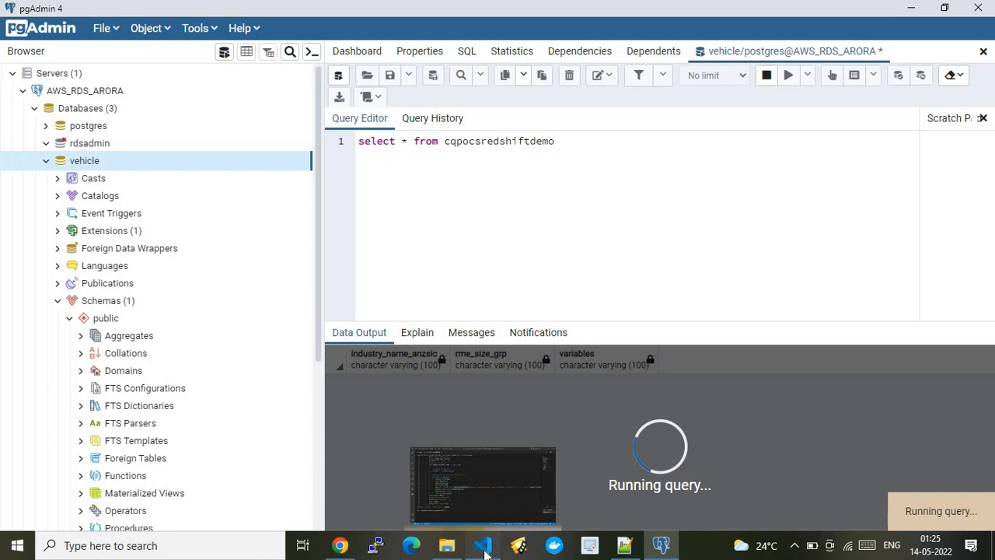
click(484, 547)
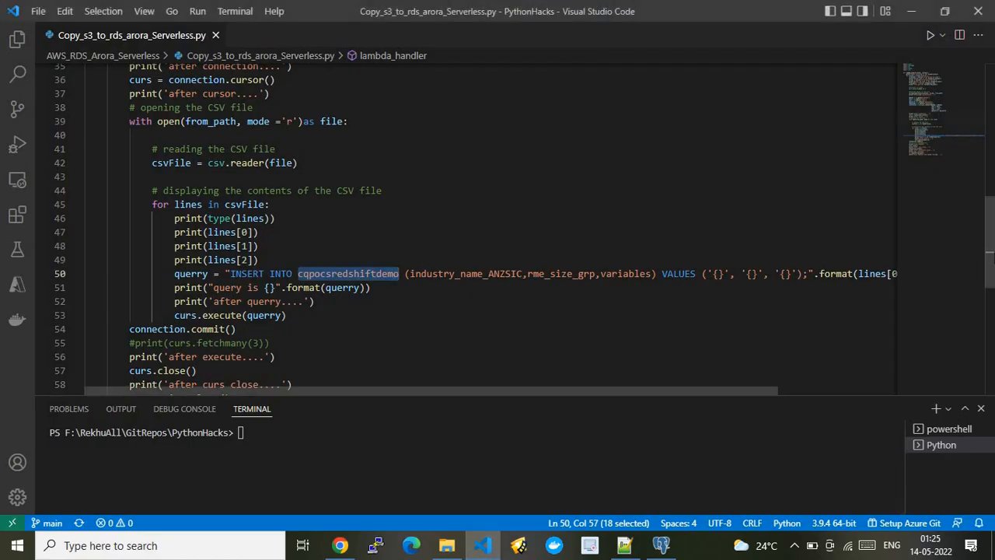
scroll(992, 270, down, 2)
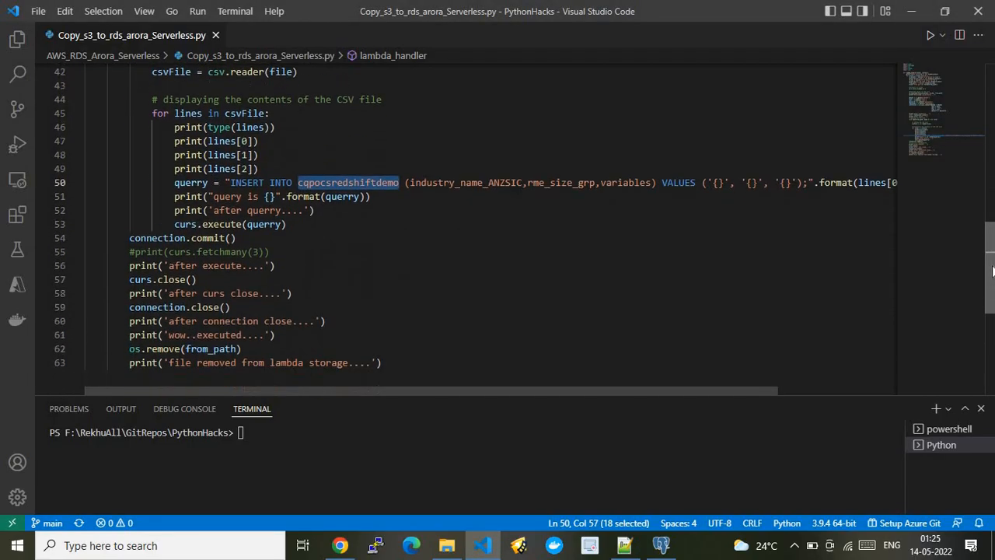
Compare the lines[0] to lines[2] values with the industry_name_ANZSIC, rme_size_grp and variables columns of the INSERT query.
double_click(467, 190)
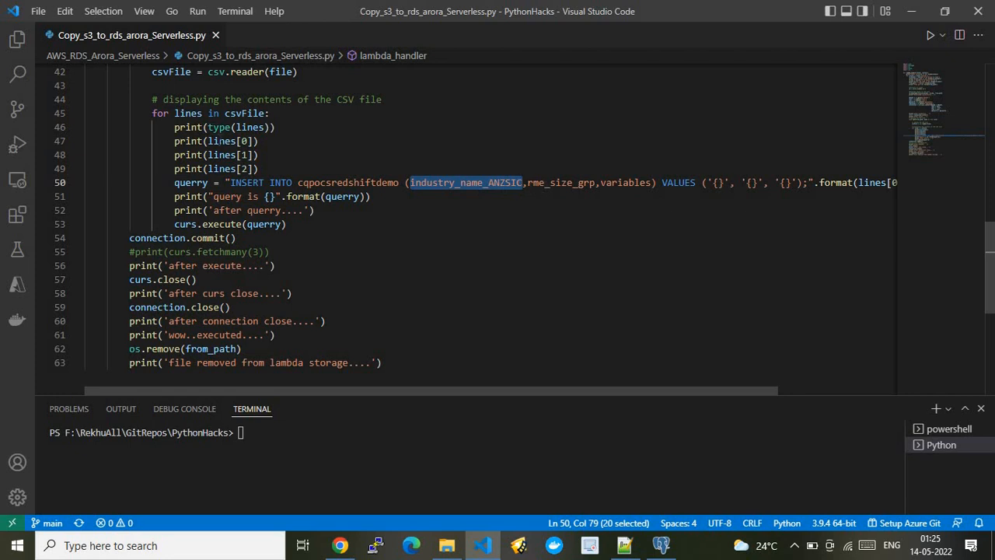
click(210, 141)
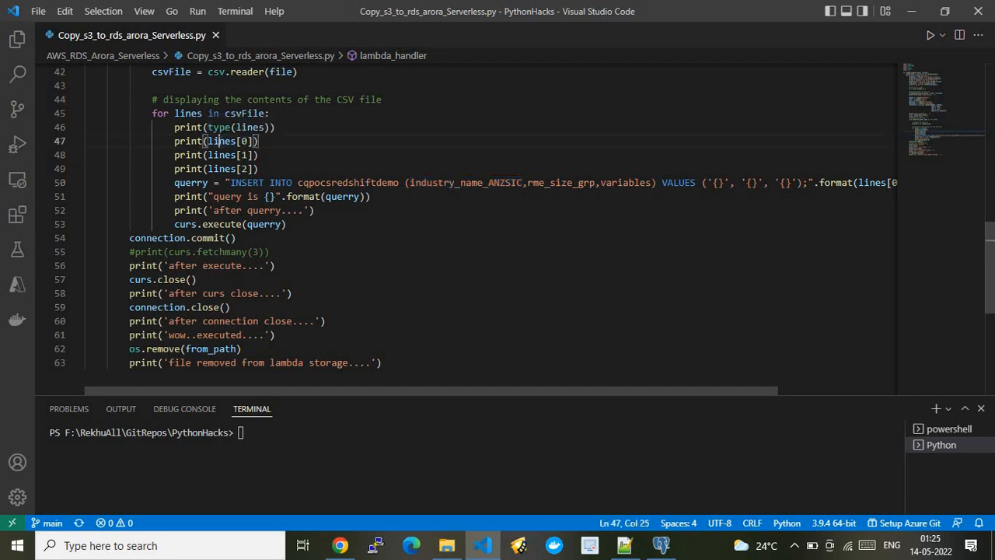
click(484, 182)
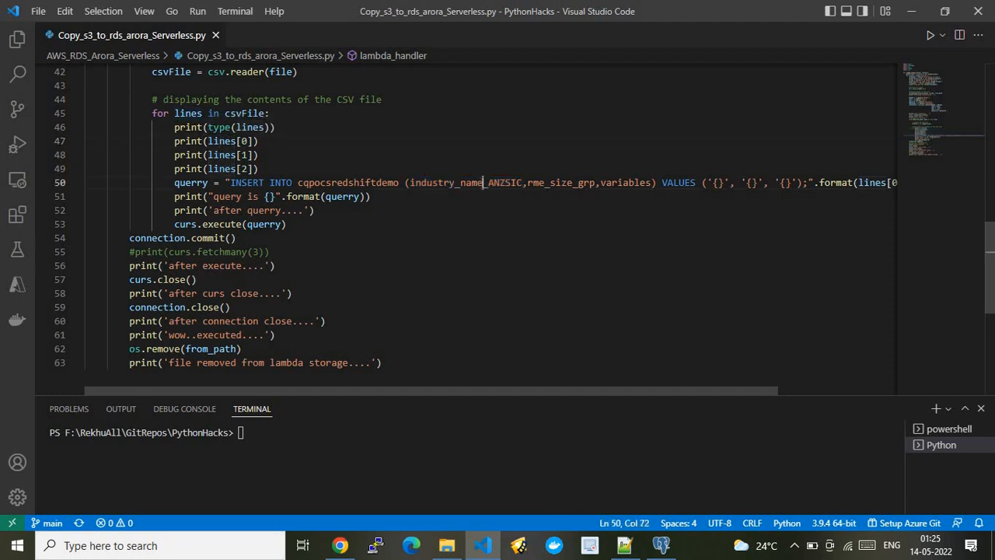
click(236, 154)
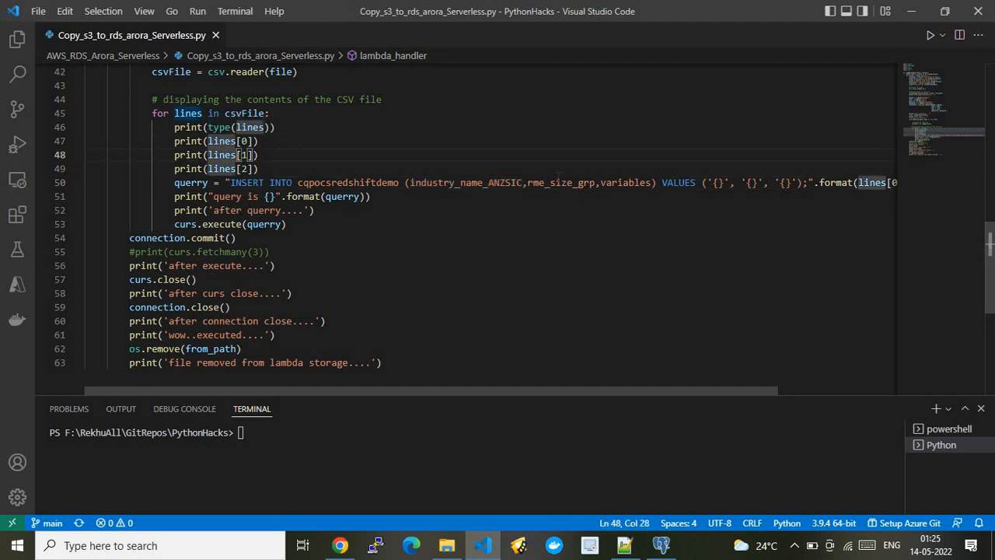
click(552, 182)
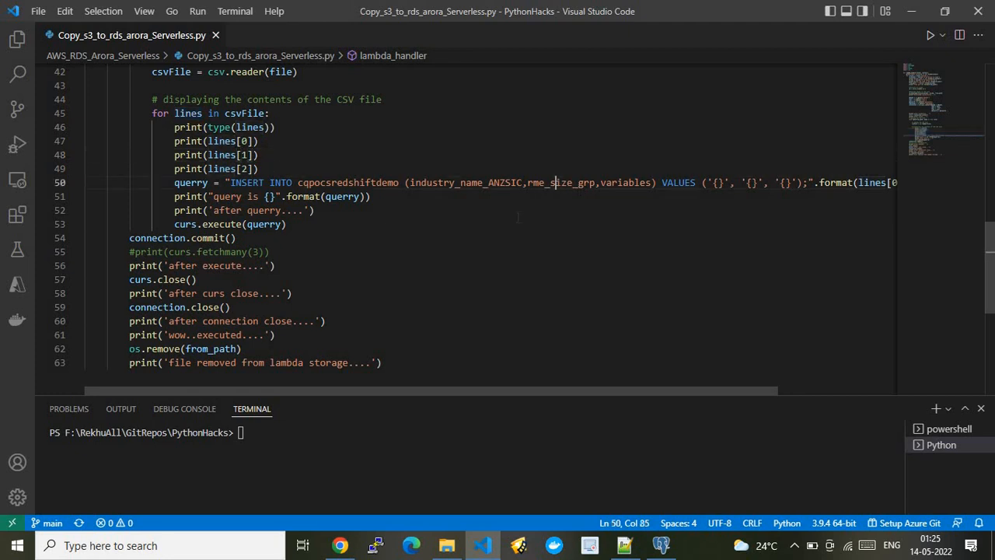
click(606, 182)
key(Down)
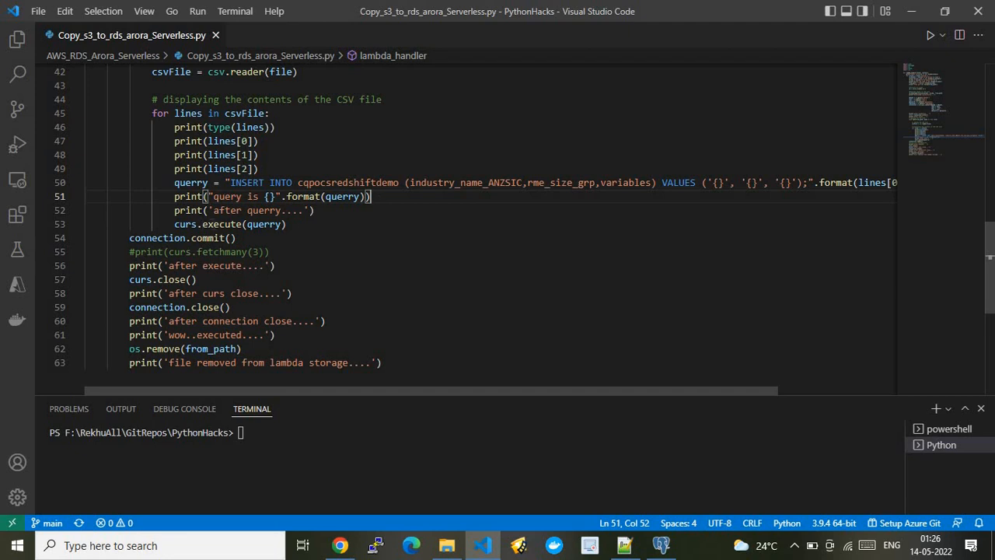
Examine the query execution, connection.commit(), curs.close() and os.remove(from_path) lines that end the script.
double_click(223, 225)
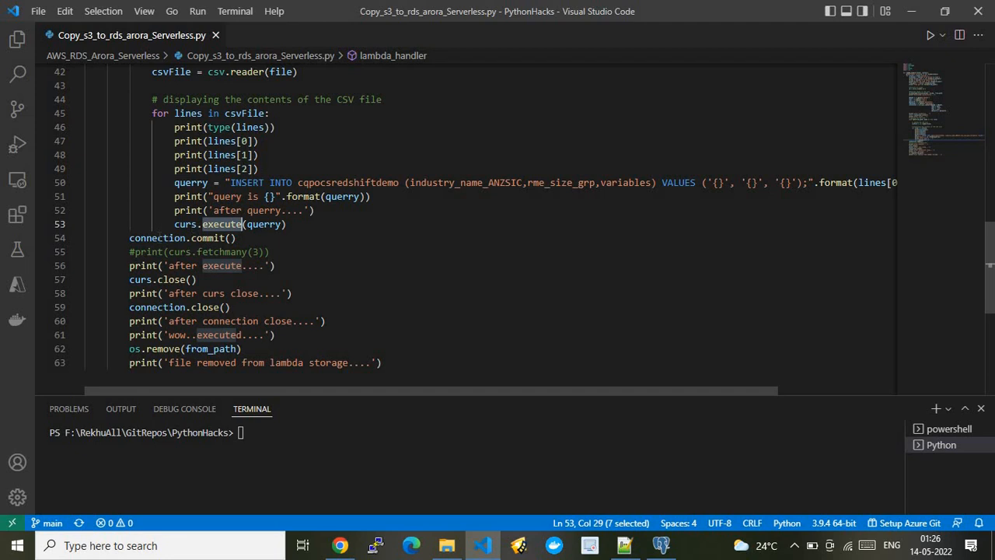
click(158, 238)
click(270, 240)
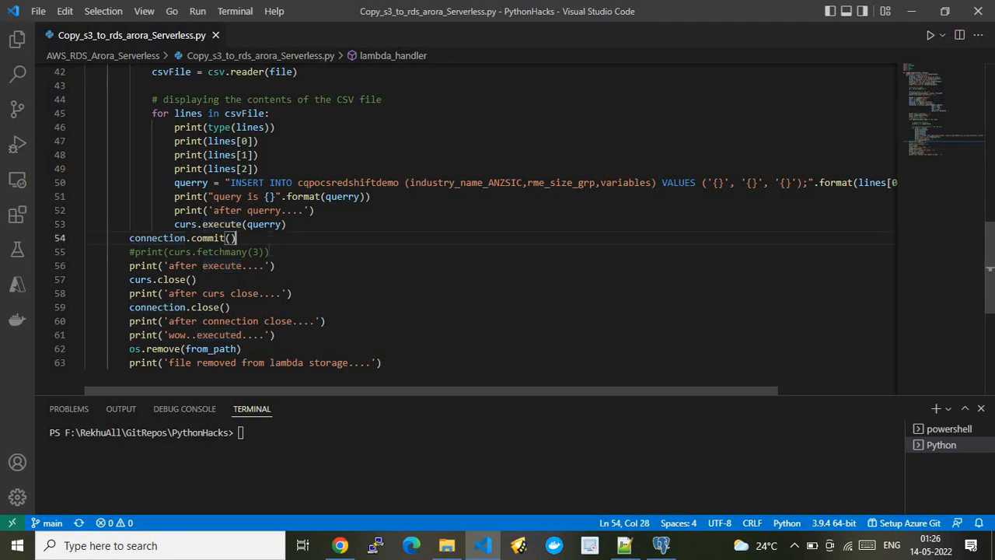
click(274, 265)
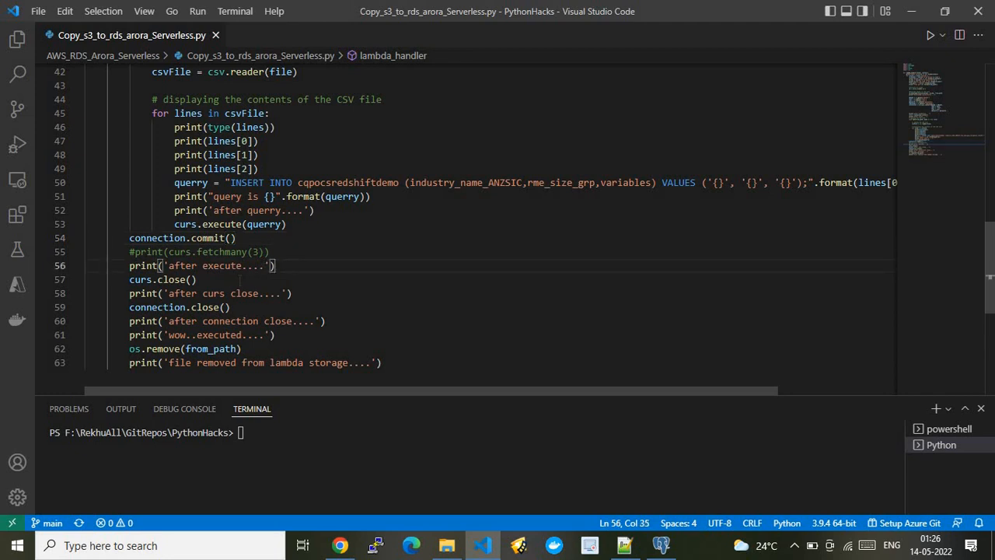
click(229, 280)
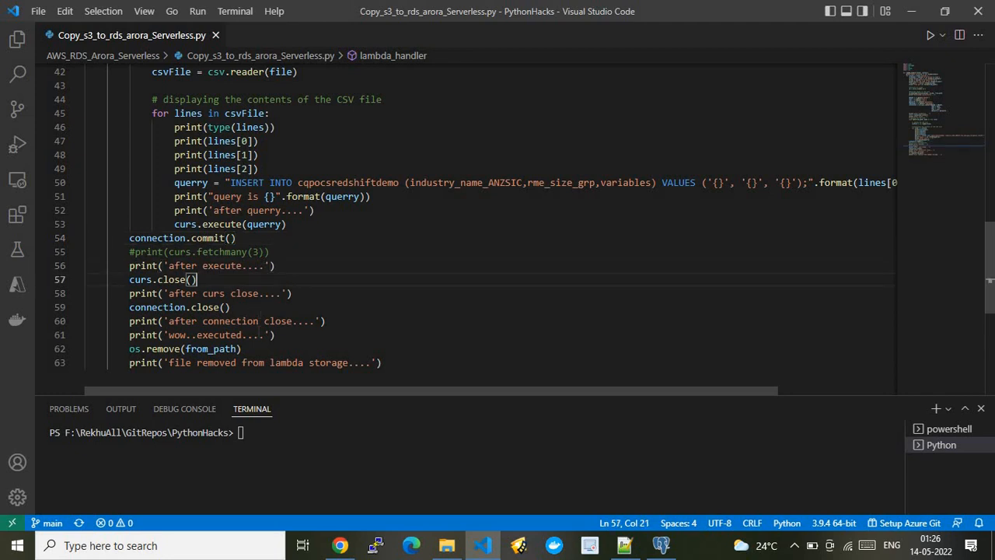
click(250, 352)
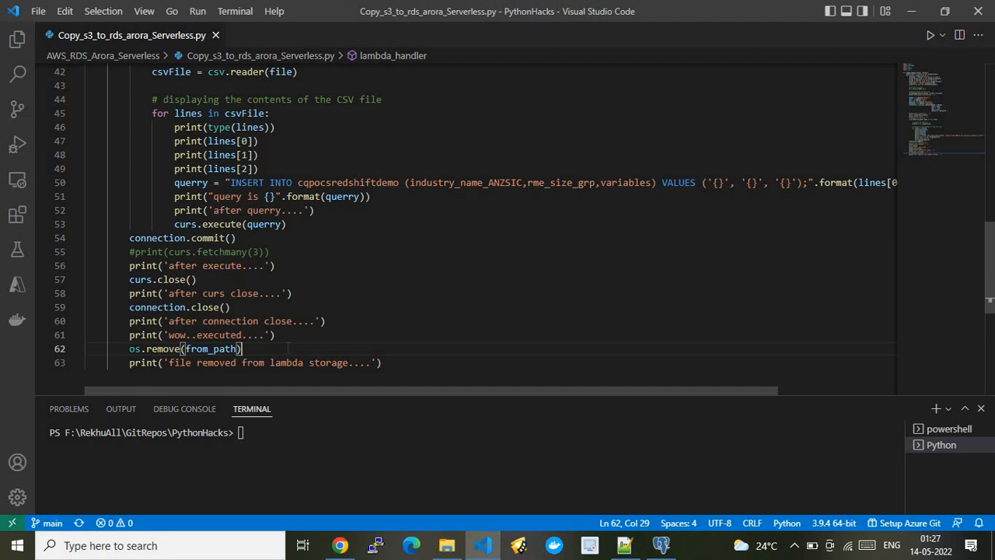
Switch to Chrome, review the architecture slide, and open the object list of the rdsaroraserverless S3 bucket.
click(340, 545)
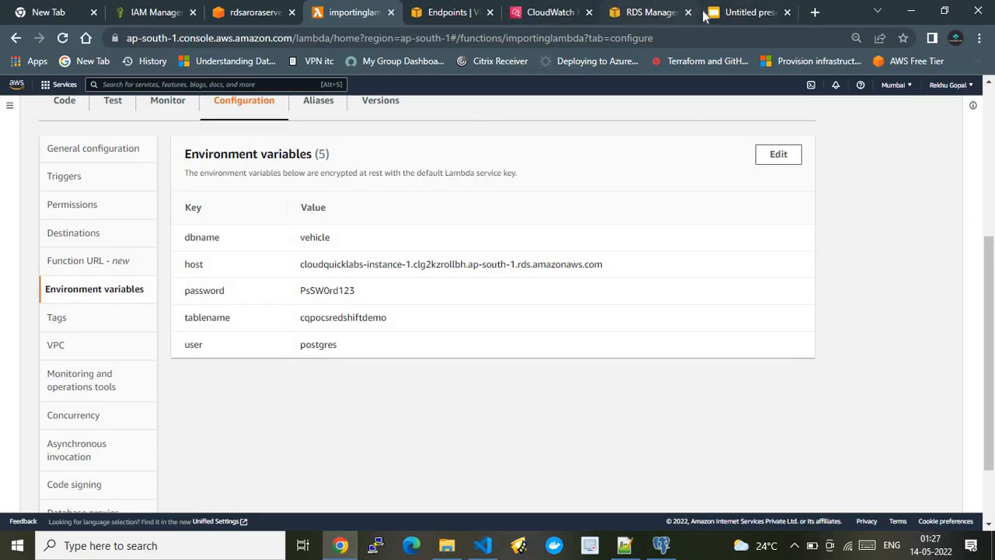
click(747, 12)
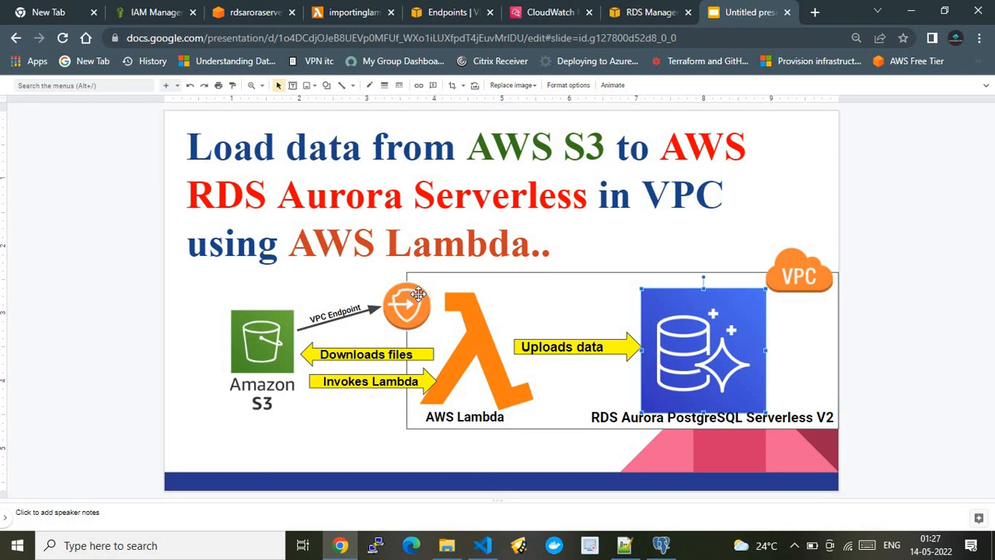
click(248, 8)
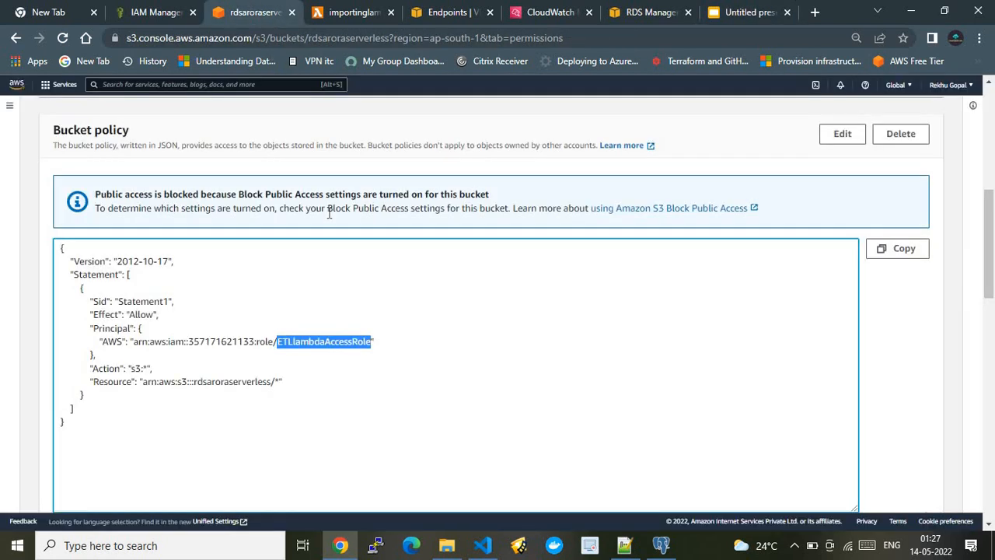
scroll(497, 171, up, 5)
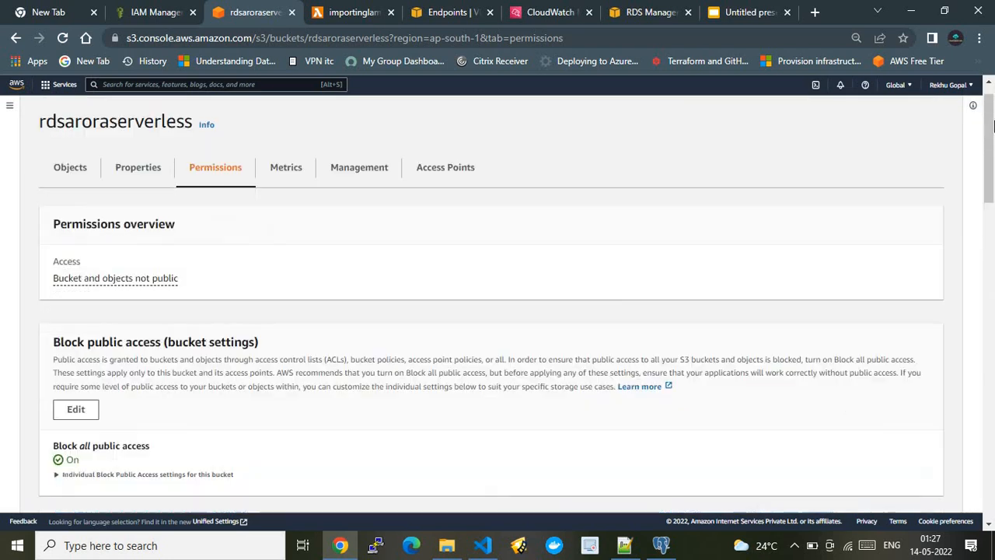
click(77, 176)
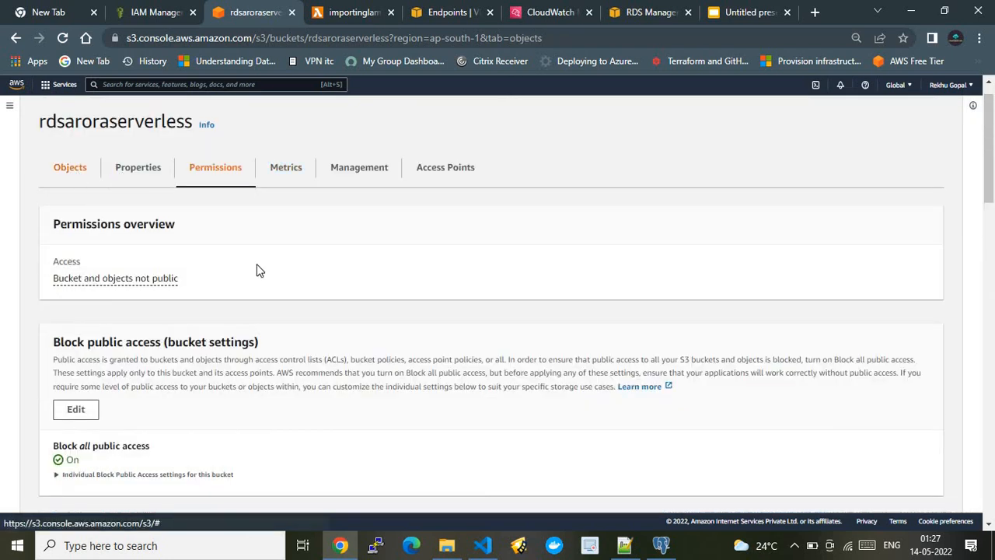
Check TestReport.csv in File Explorer's ETL_Lambda_Redshift folder and upload it to the rdsaroraserverless bucket in Chrome.
click(446, 545)
click(721, 244)
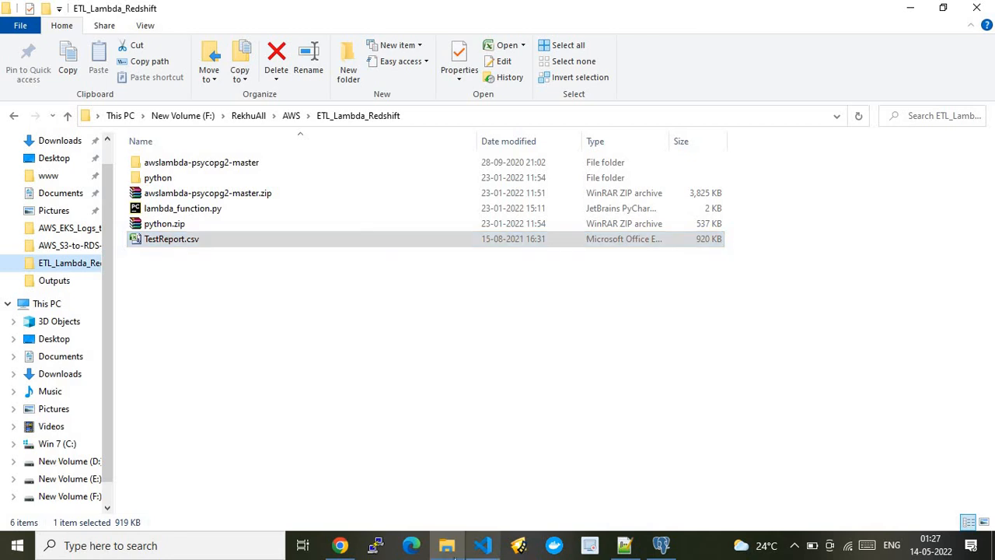
click(340, 545)
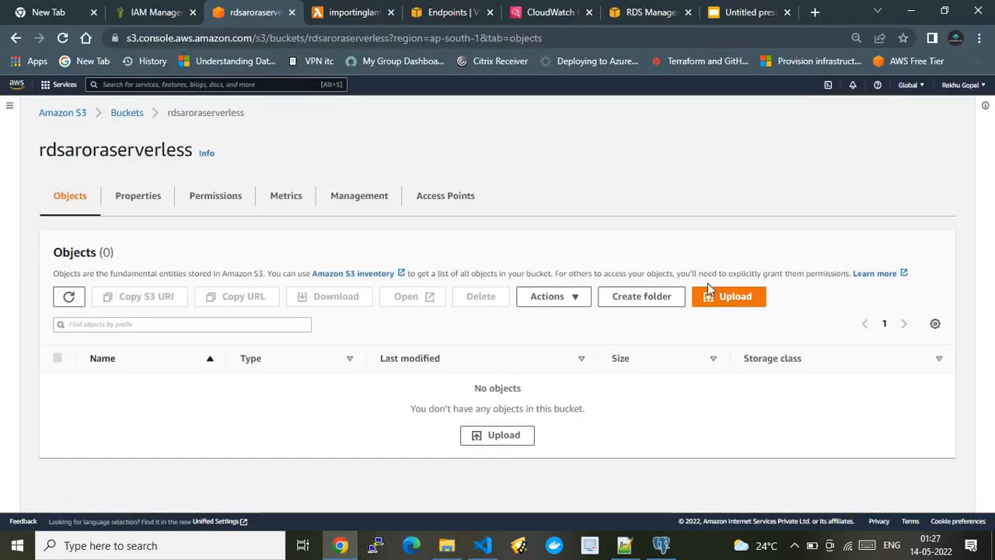
click(719, 299)
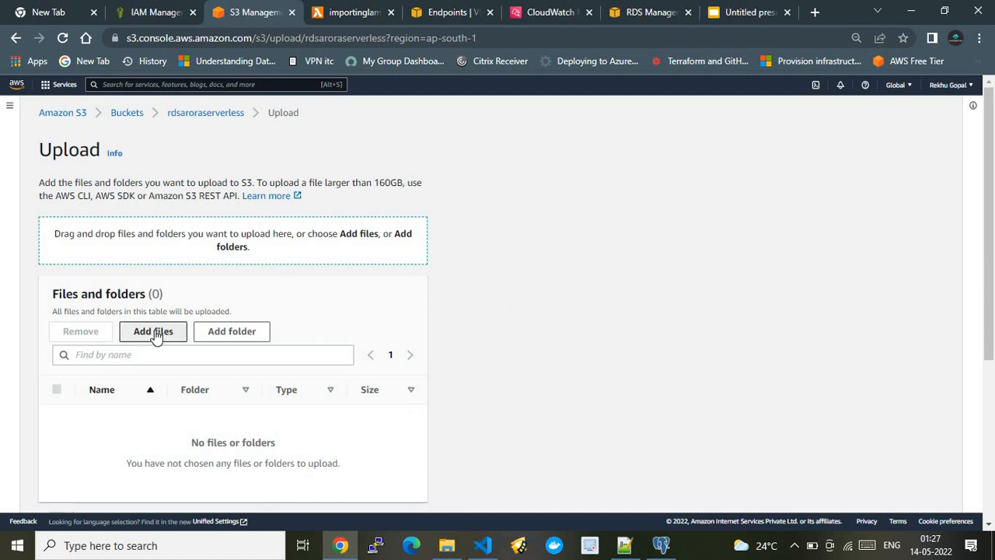
click(157, 335)
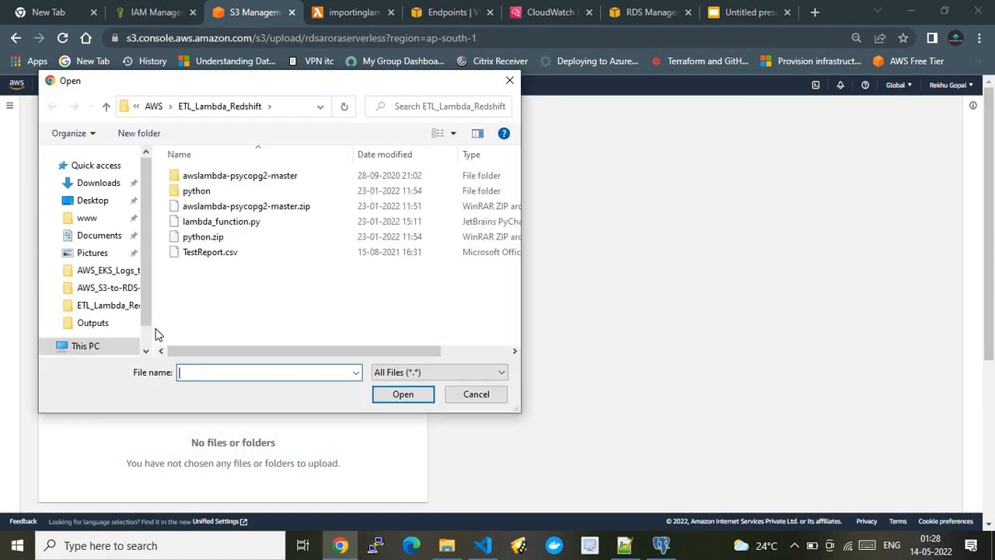
click(195, 255)
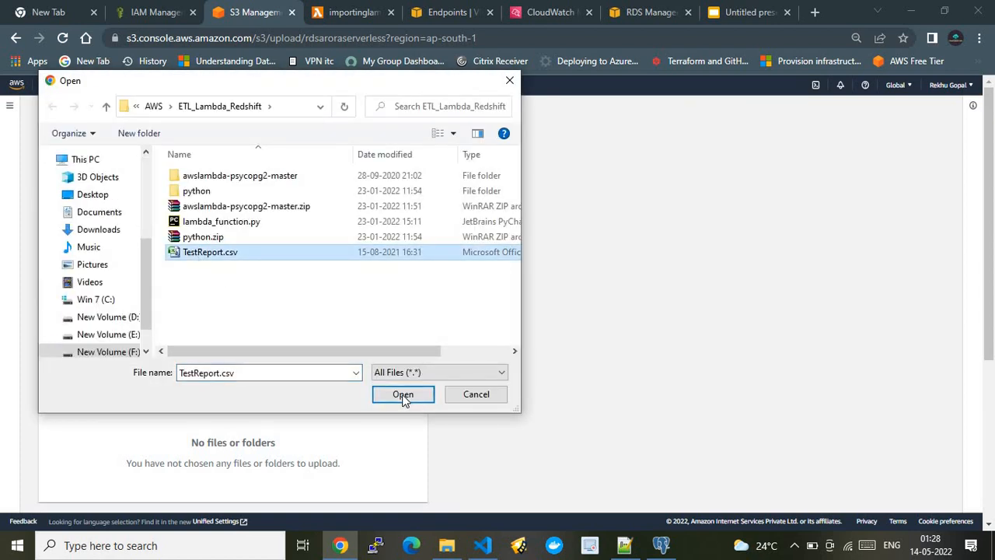
click(402, 396)
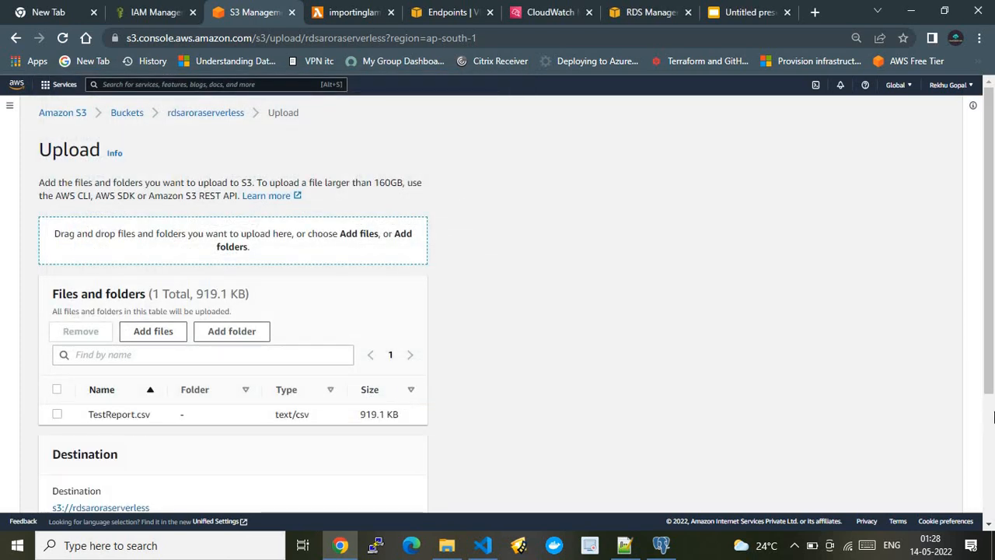
scroll(994, 418, down, 3)
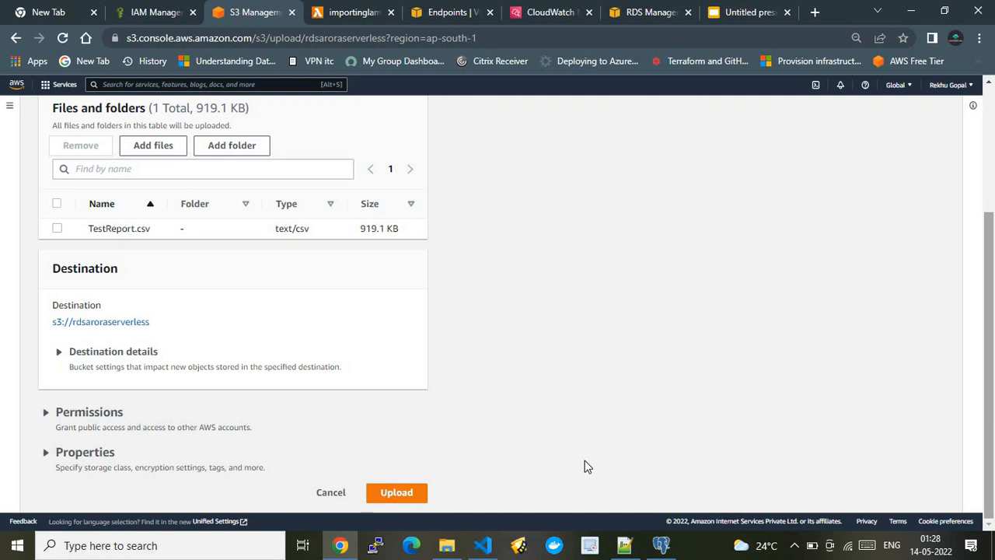
click(415, 492)
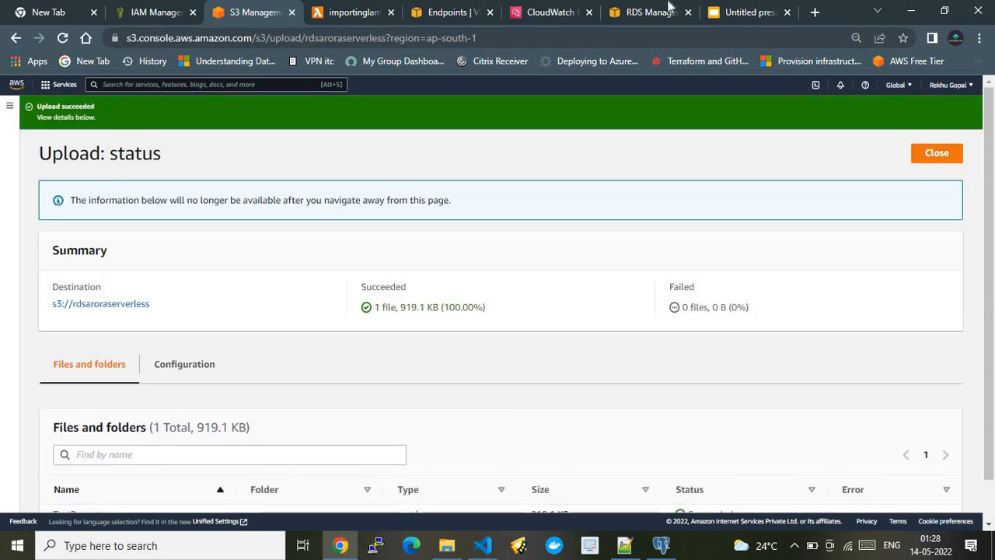
Revisit the architecture slide, close the old CloudWatch tab, and open the importinglambda function's CloudWatch log group from its monitoring page.
click(746, 12)
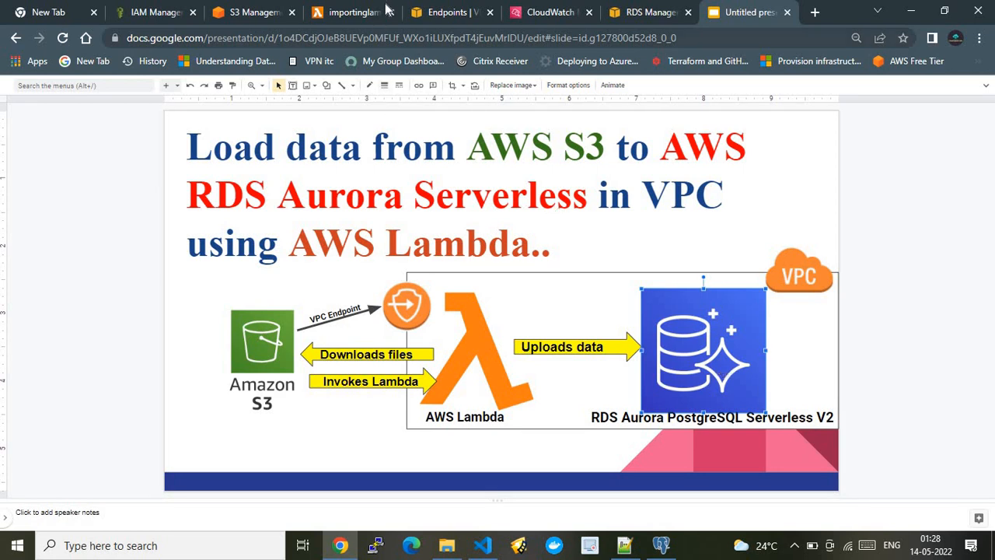
click(333, 11)
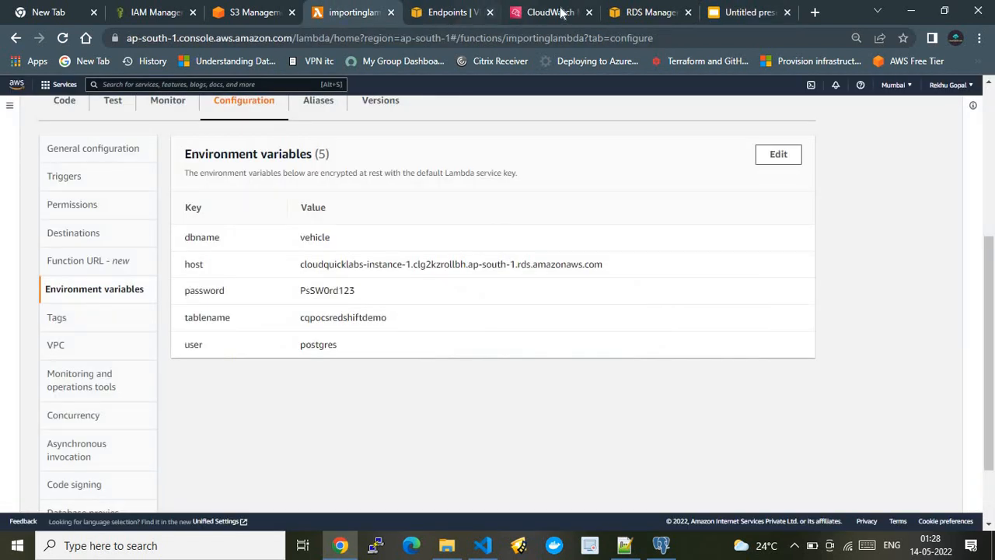
click(589, 12)
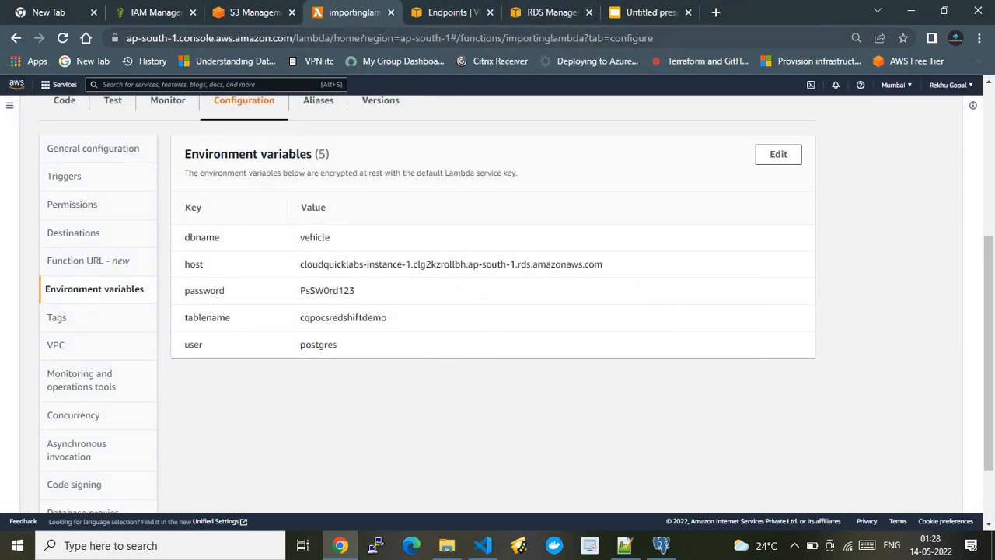
scroll(991, 111, up, 4)
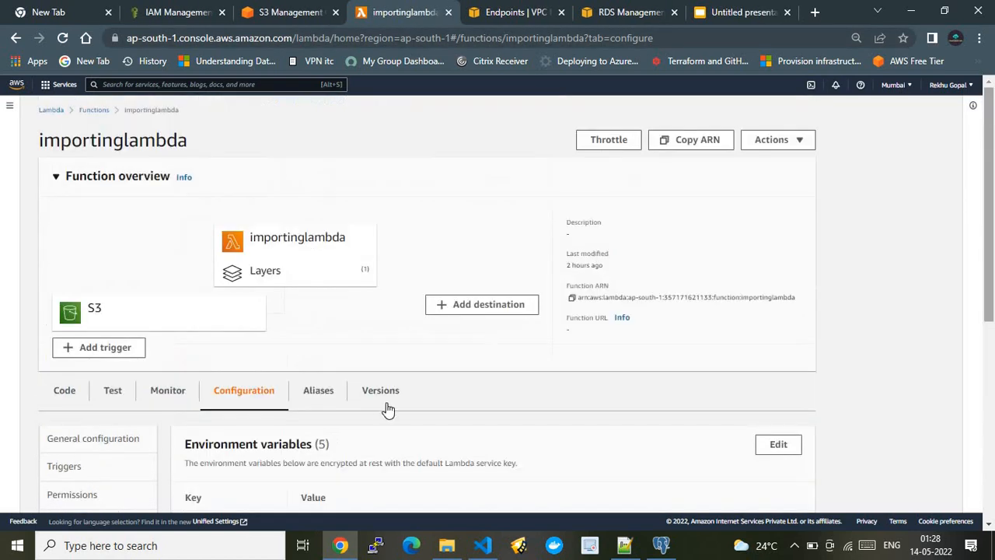
click(169, 391)
click(510, 434)
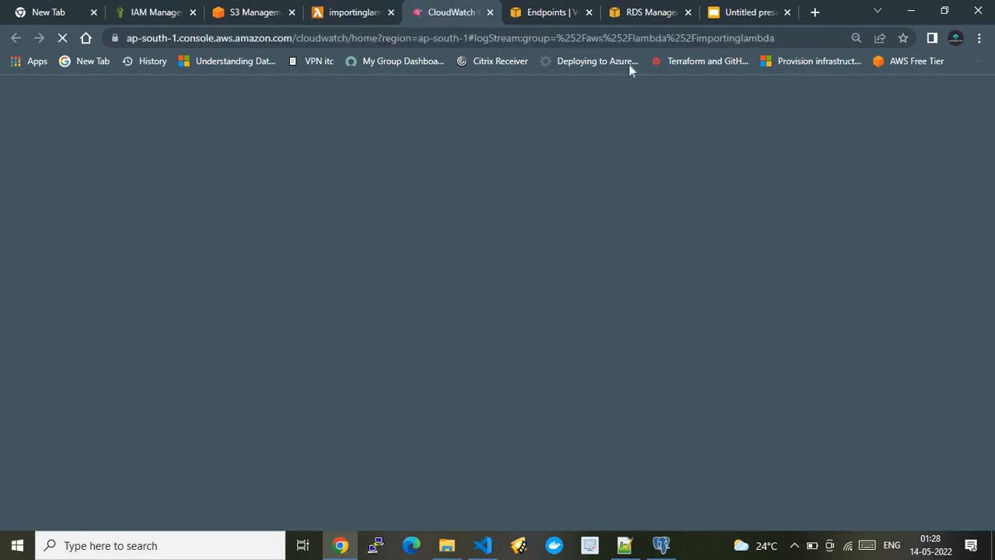
click(634, 12)
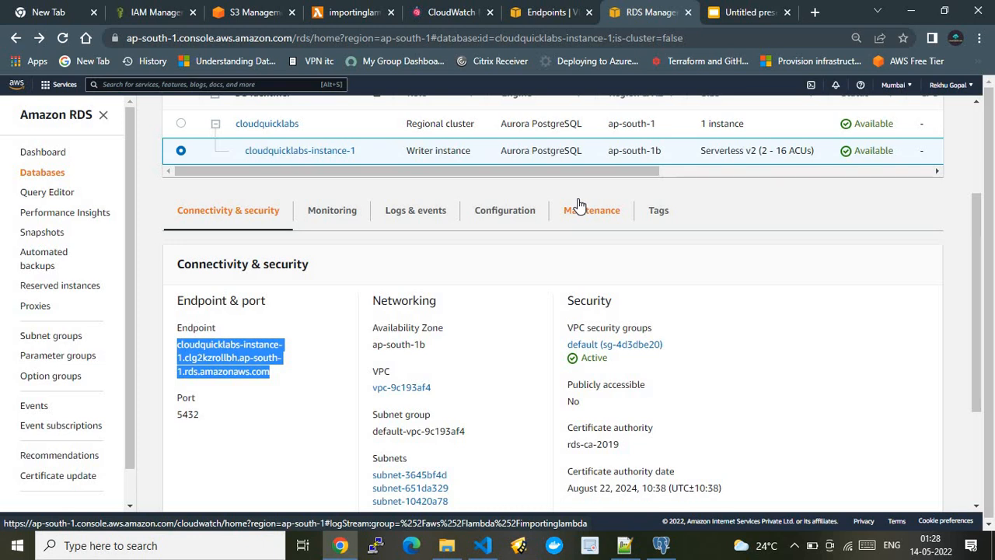
click(438, 9)
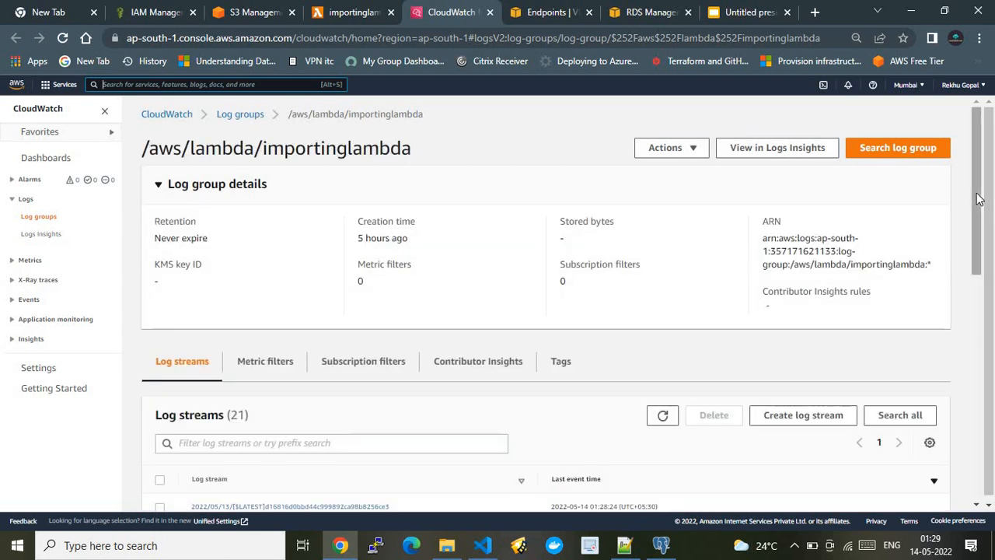
Open the newest log stream of importinglambda, review its closing events, and load its older events.
scroll(982, 257, down, 3)
scroll(983, 298, down, 1)
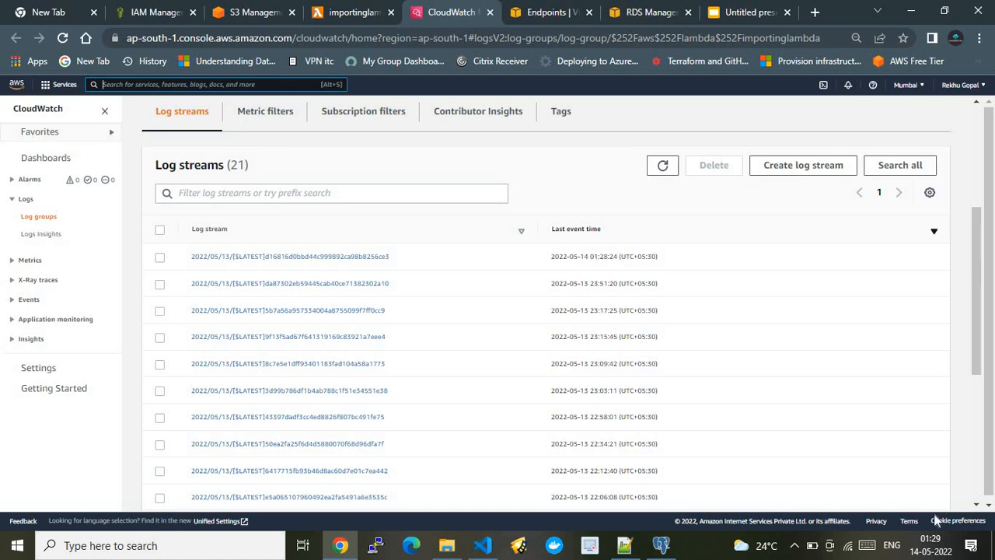
click(333, 259)
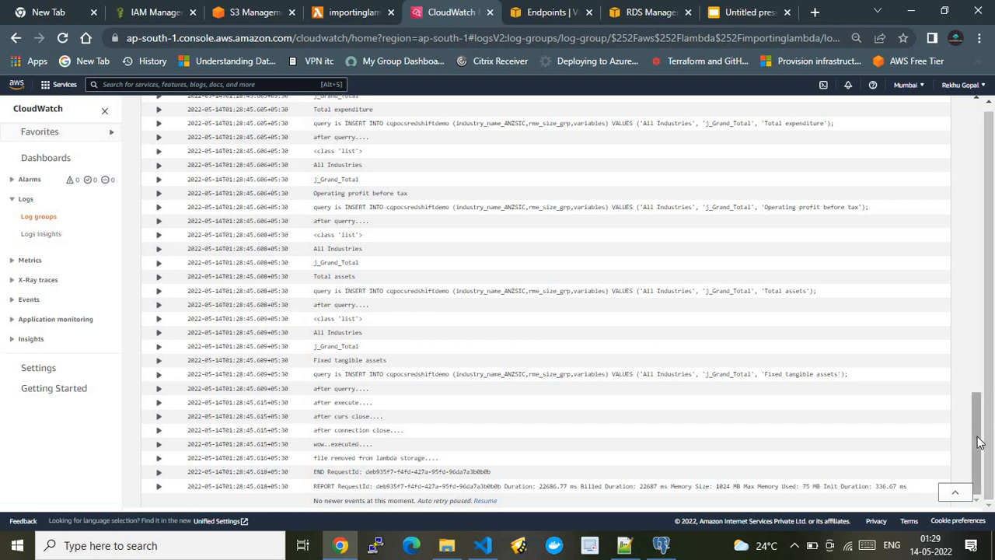
drag(980, 442, 971, 159)
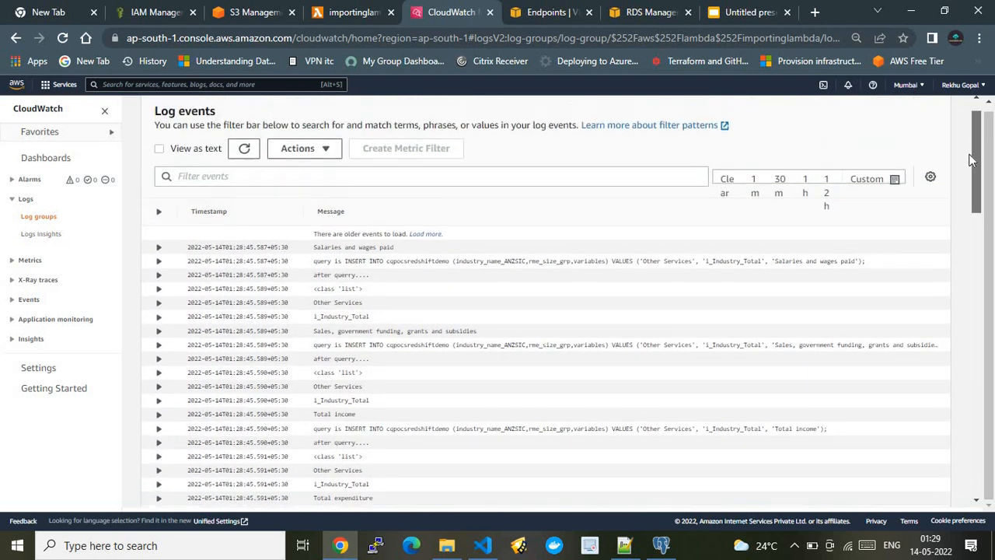
click(424, 241)
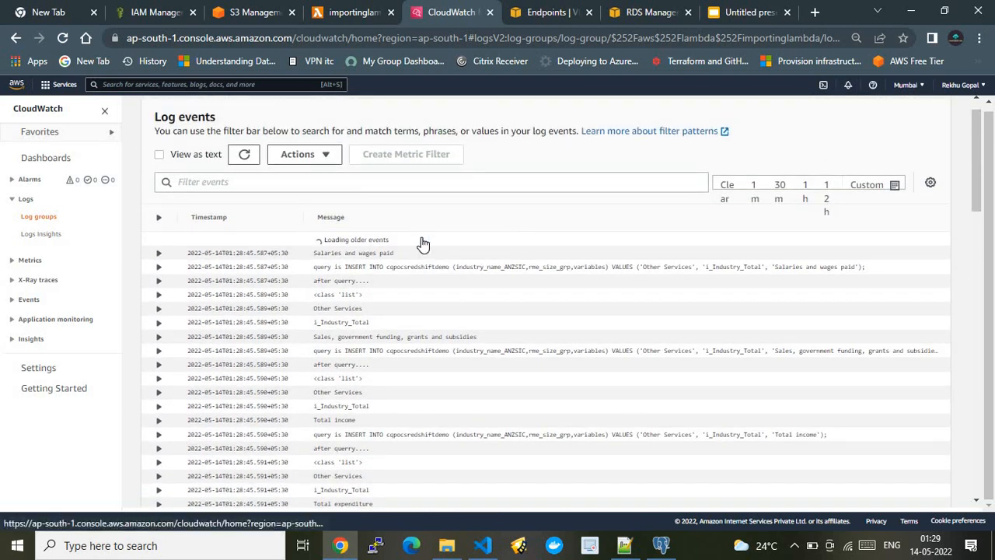
Load more older events in the importinglambda log stream, then return to its end and highlight the last INSERT query message.
click(424, 242)
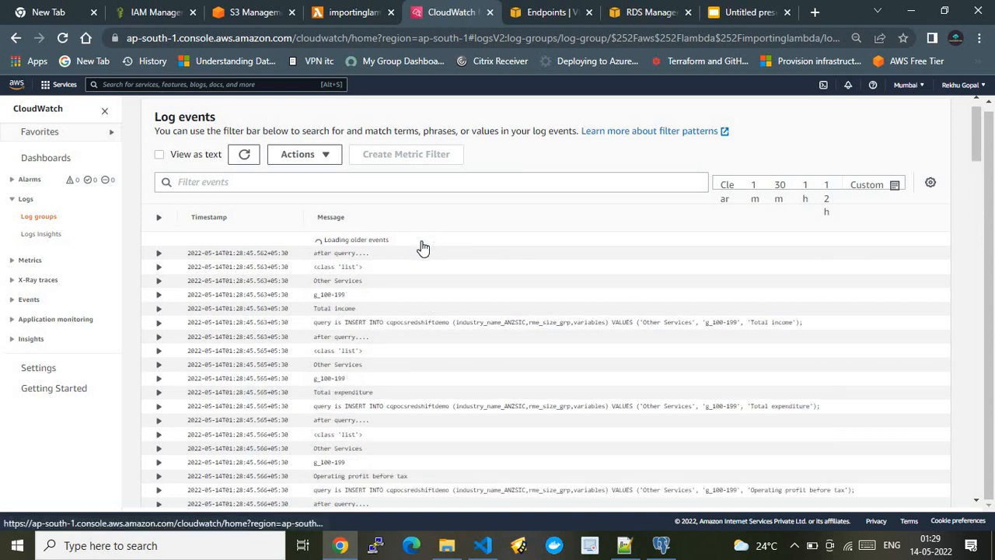
click(422, 242)
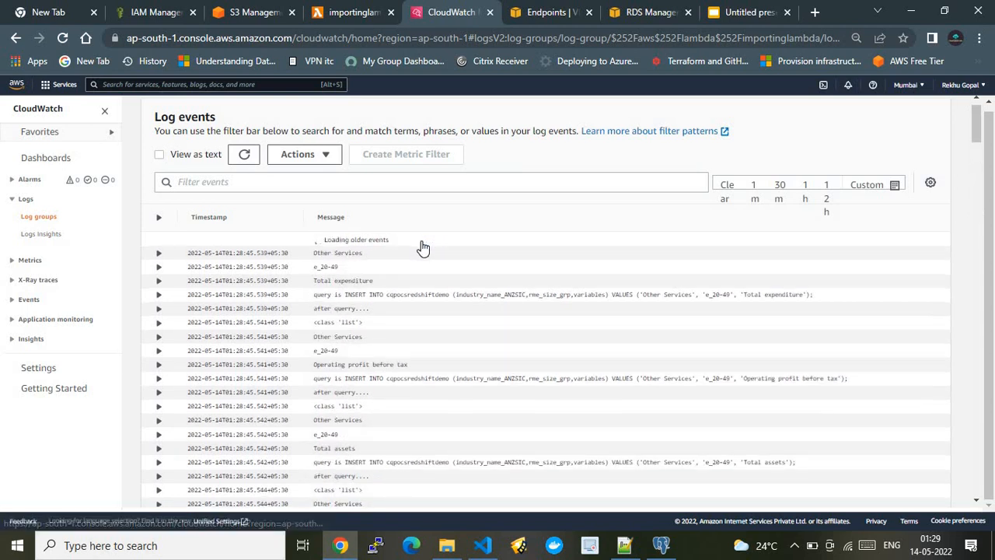
click(422, 242)
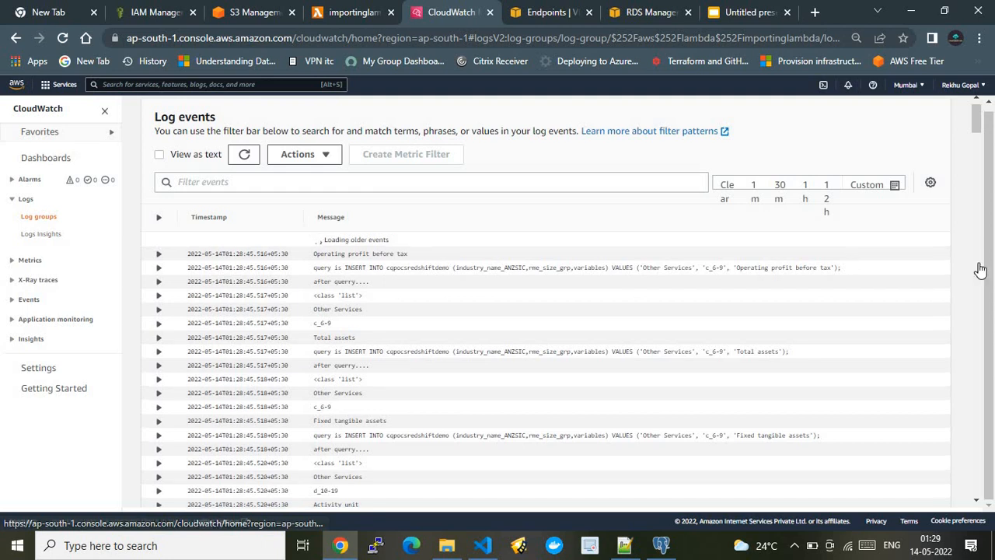
scroll(991, 348, down, 10)
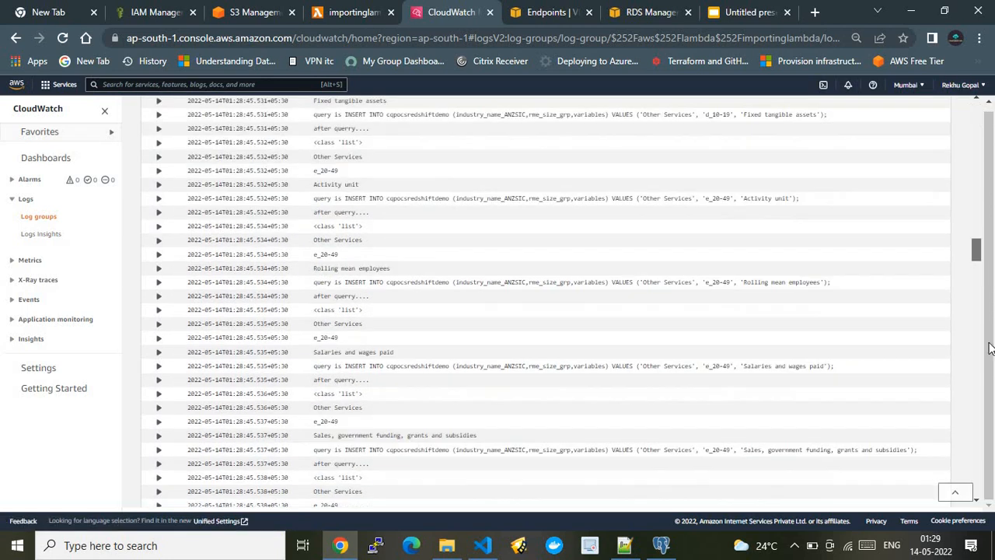
scroll(991, 348, down, 15)
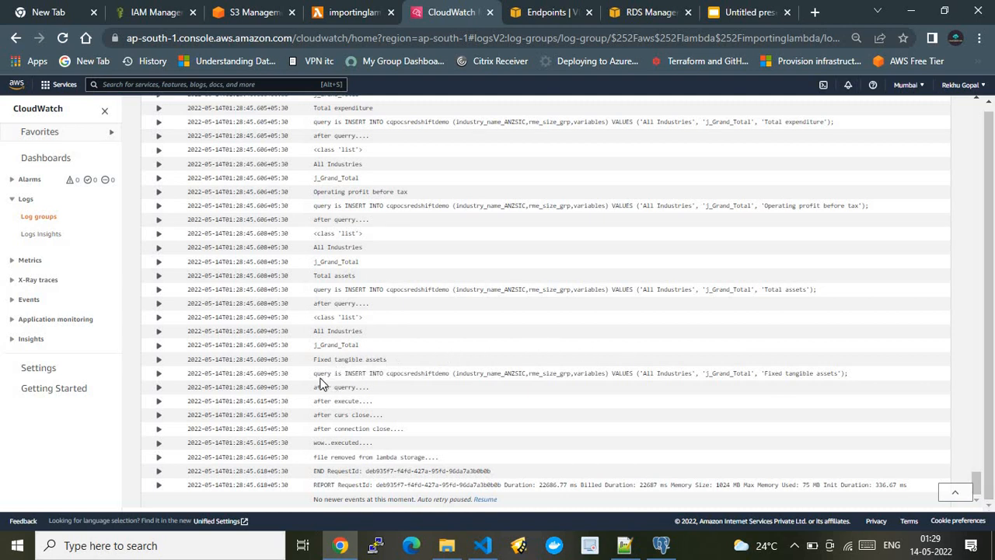
drag(330, 378, 848, 380)
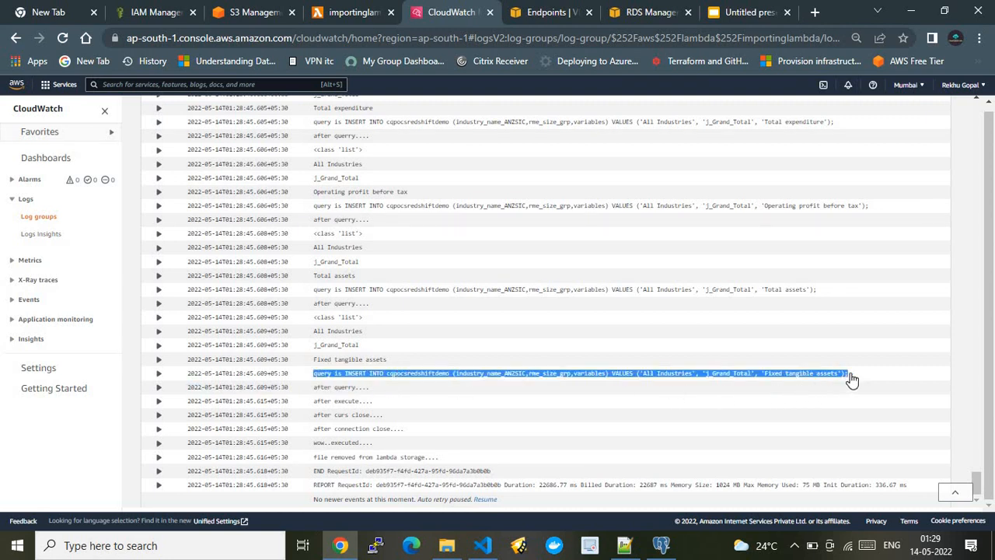
Switch to Visual Studio Code and highlight the for loop over csvFile in Copy_s3_to_rds_arora_Serverless.py, through curs.execute(querry).
click(483, 546)
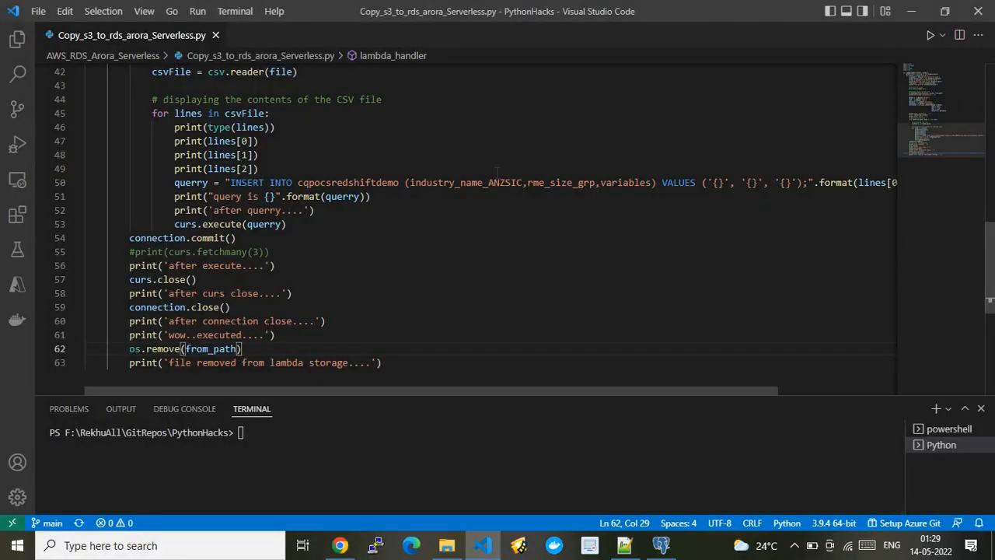
click(292, 115)
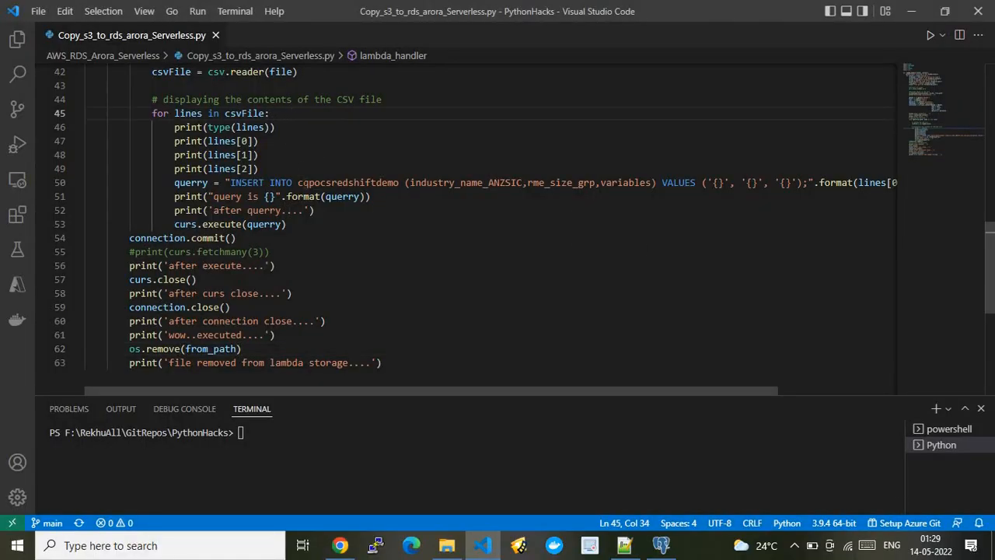
drag(289, 224, 156, 113)
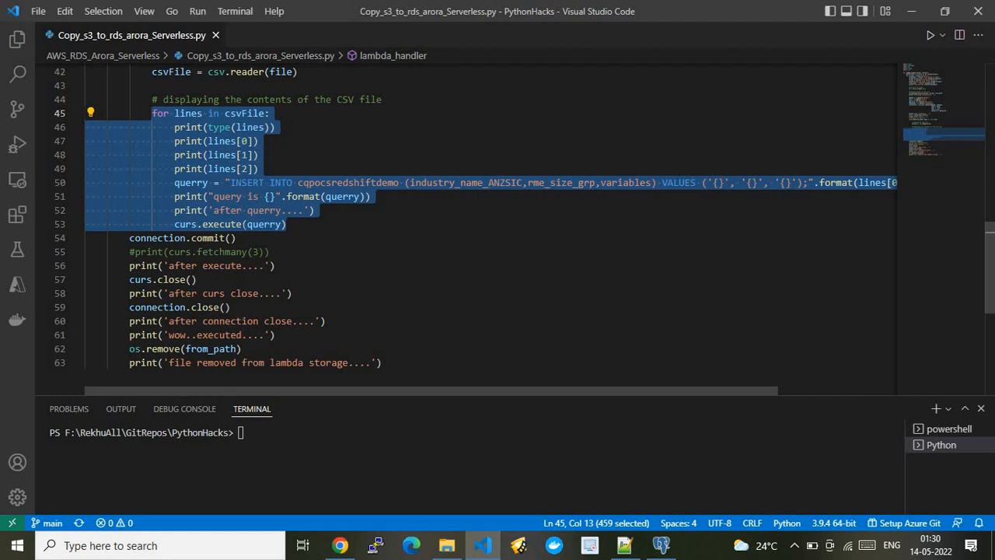
Switch back to Chrome and expand the final row's log events: <class 'list'>, All Industries, j_Grand_Total and Fixed tangible assets.
click(336, 543)
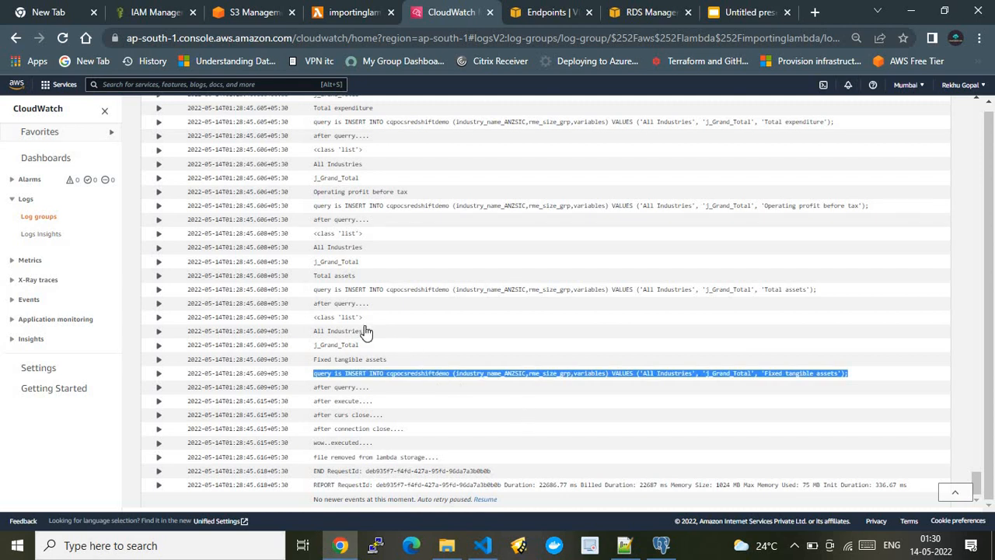
drag(317, 320, 382, 367)
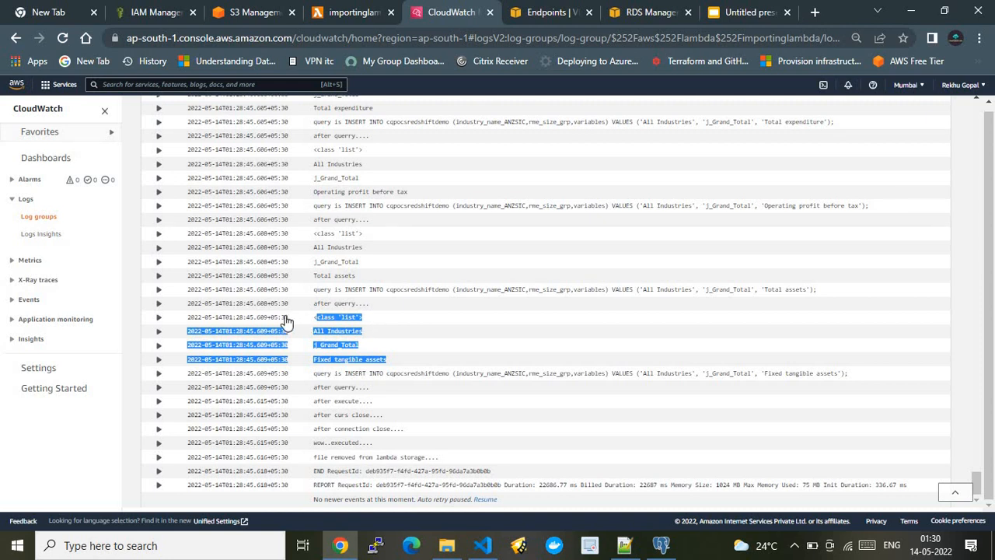
click(287, 321)
click(238, 320)
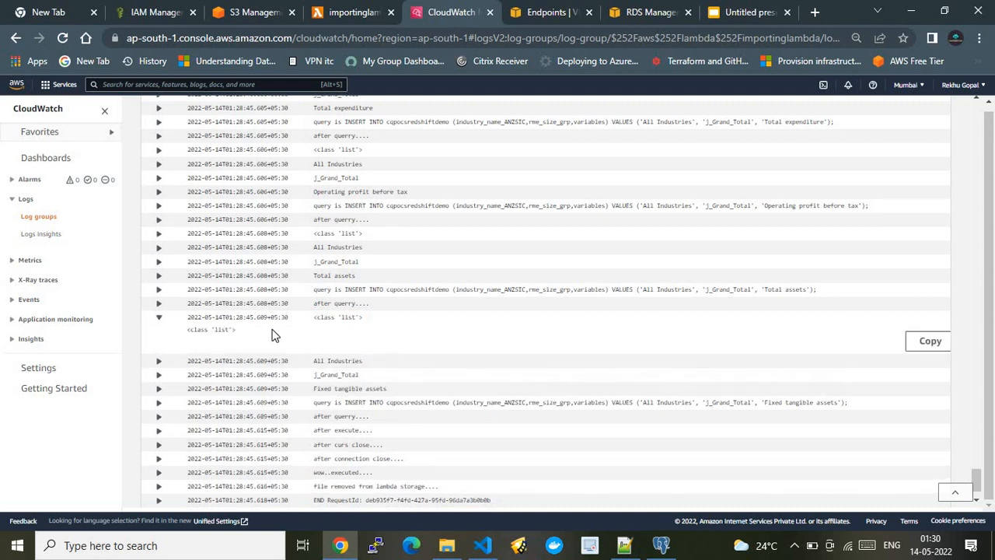
click(346, 367)
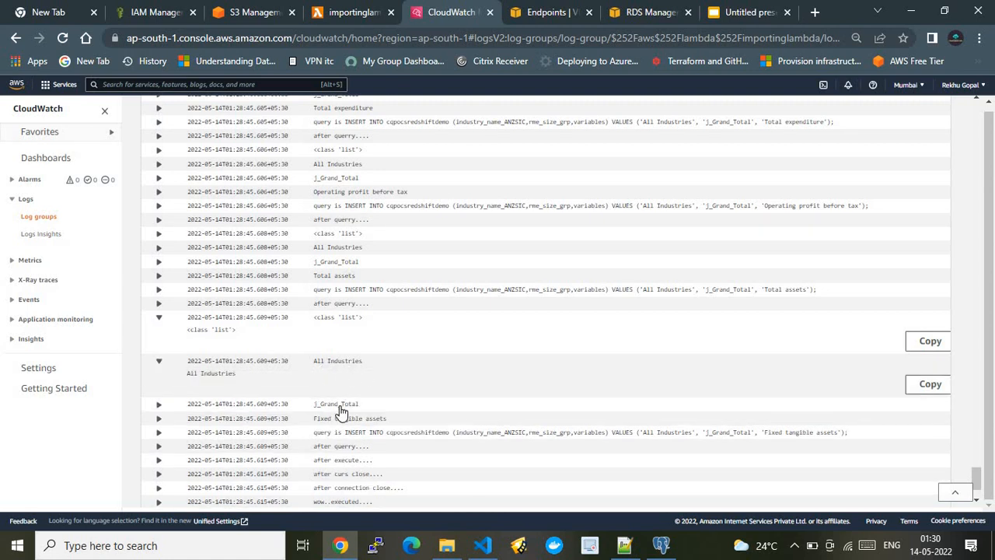
click(339, 408)
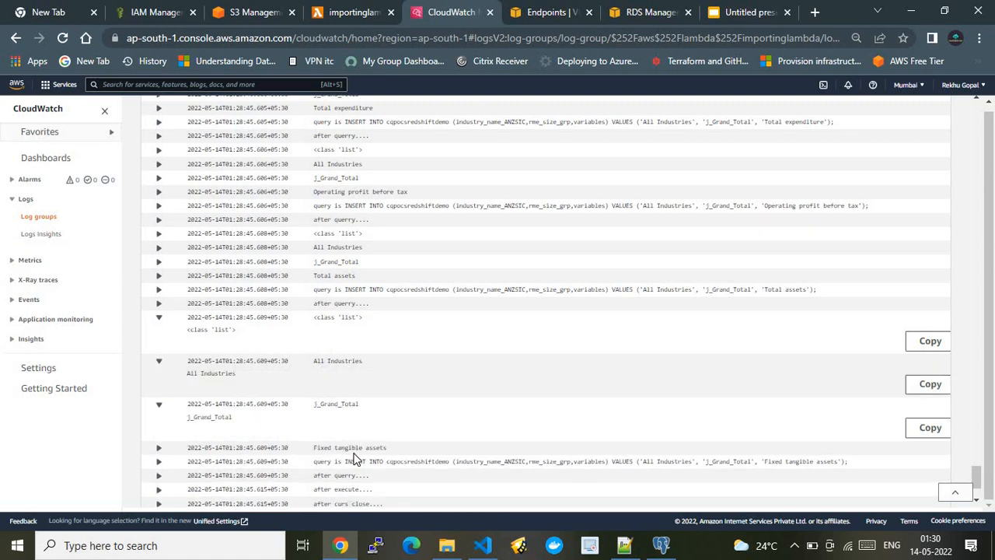
click(615, 453)
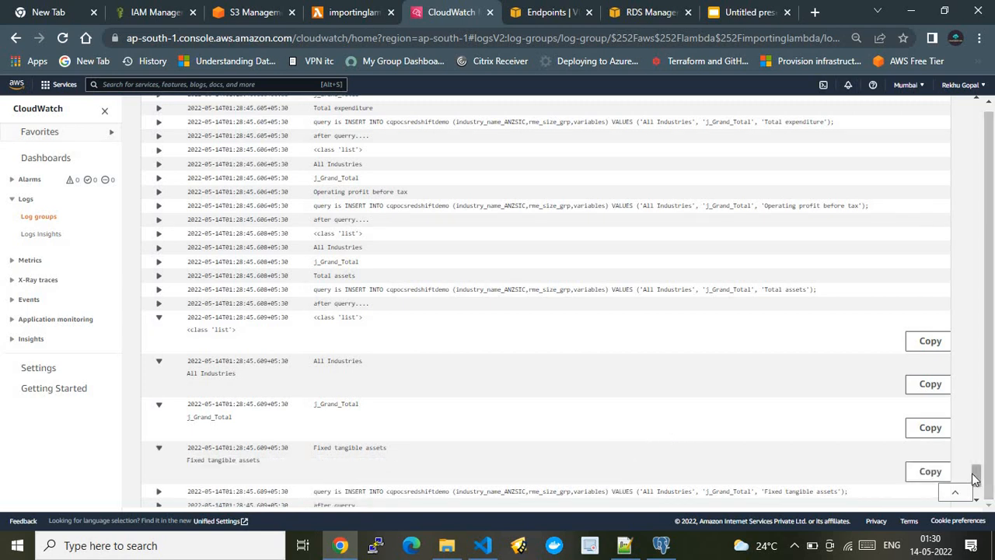
Expand the last INSERT query event and the closing events for execute, connection close and file removal from lambda storage.
drag(978, 480, 980, 498)
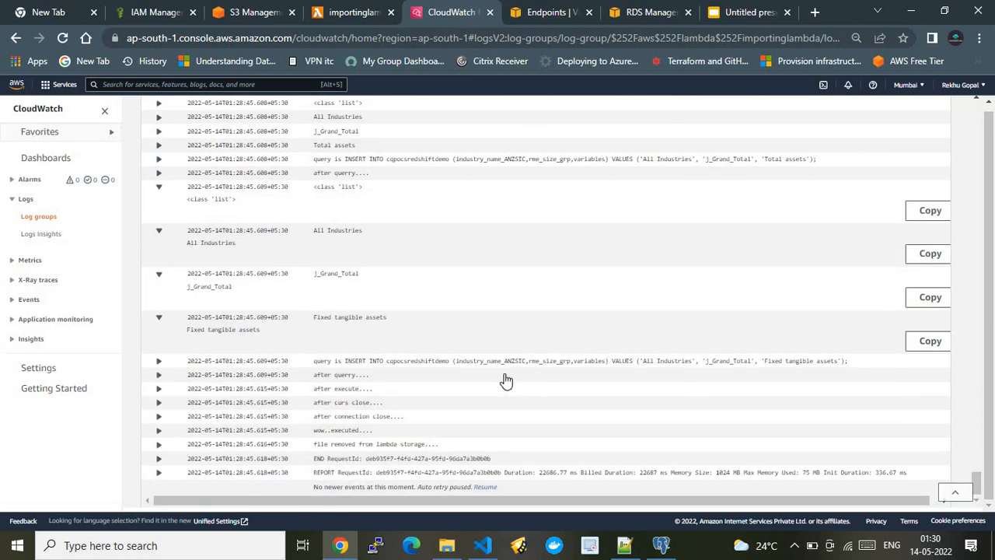
click(417, 366)
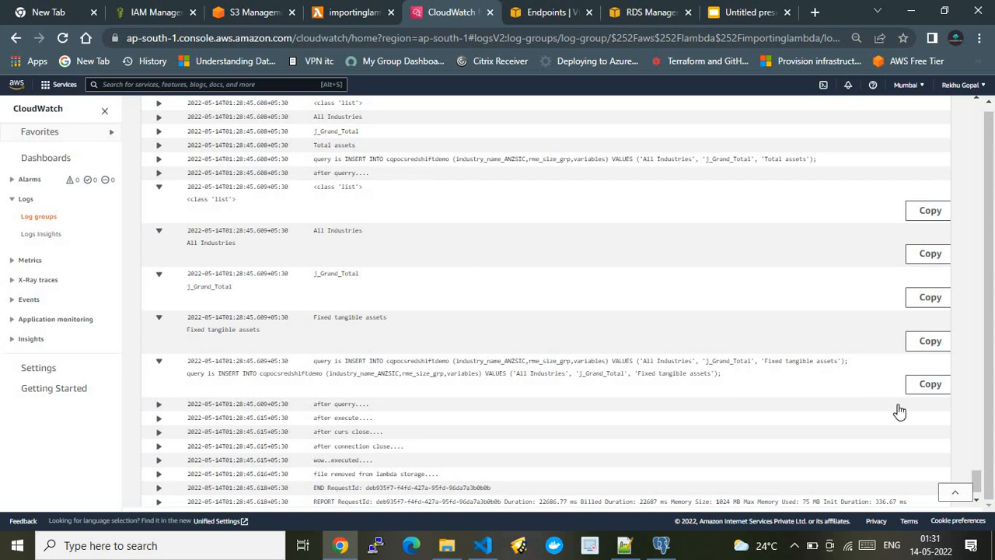
click(390, 427)
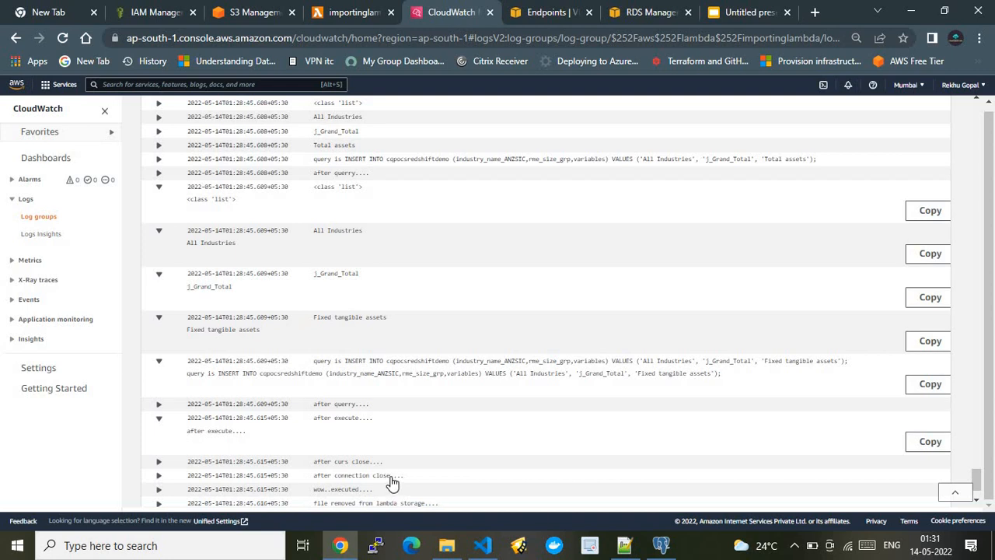
click(627, 480)
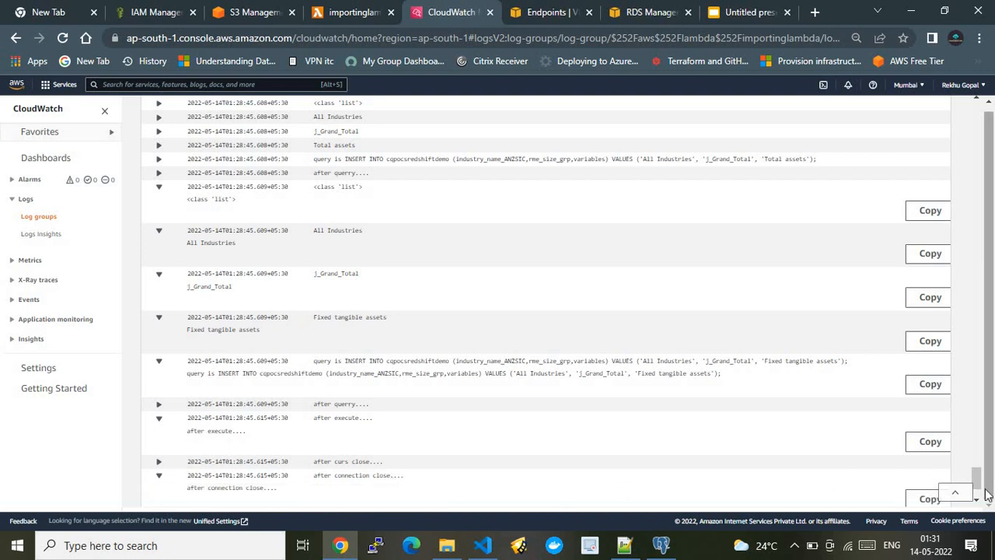
scroll(981, 497, down, 2)
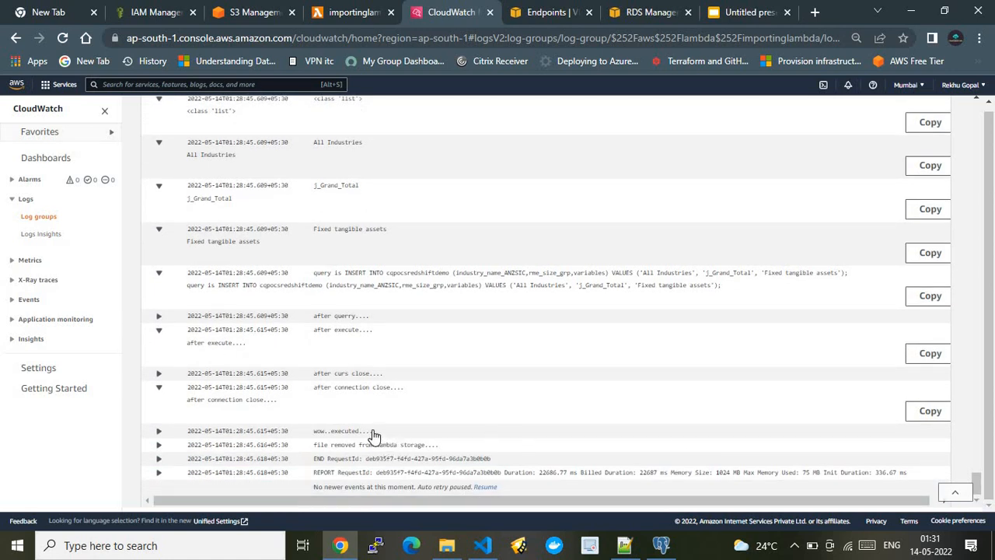
click(436, 451)
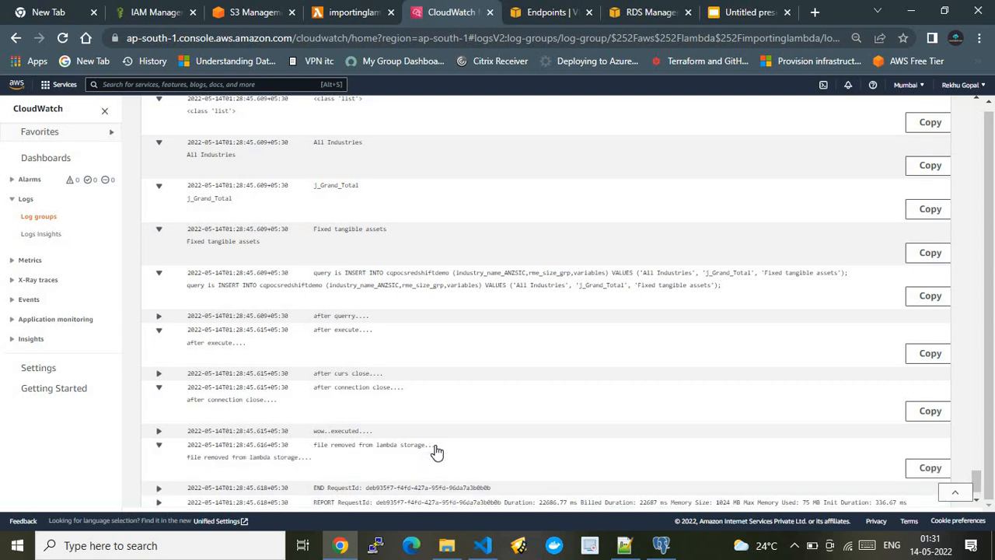
Open the code source of the importinglambda function.
click(334, 11)
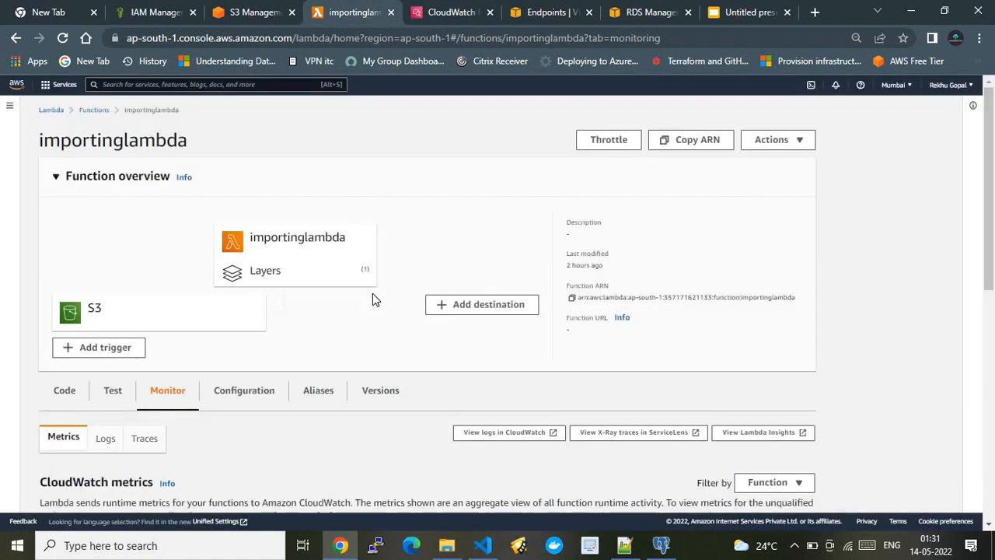
click(65, 392)
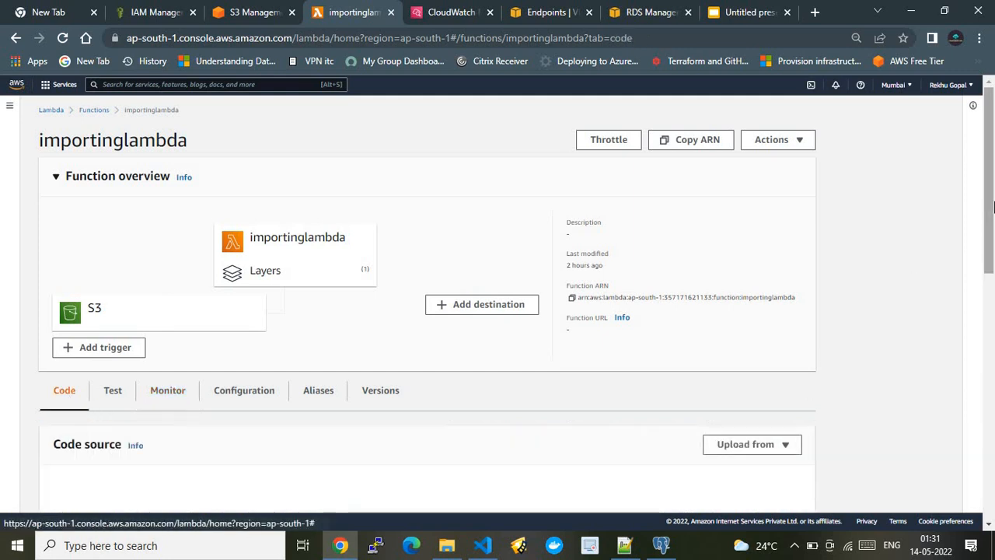
drag(994, 209, 992, 296)
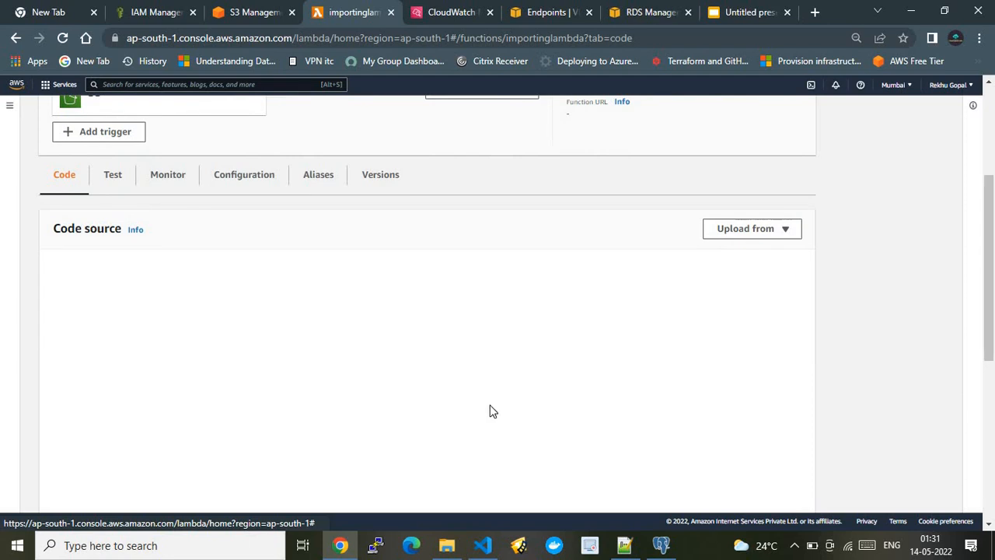
Open the Amazon RDS query editor, revisit the log stream and architecture slide, and dismiss the query editor's database dialog.
click(627, 14)
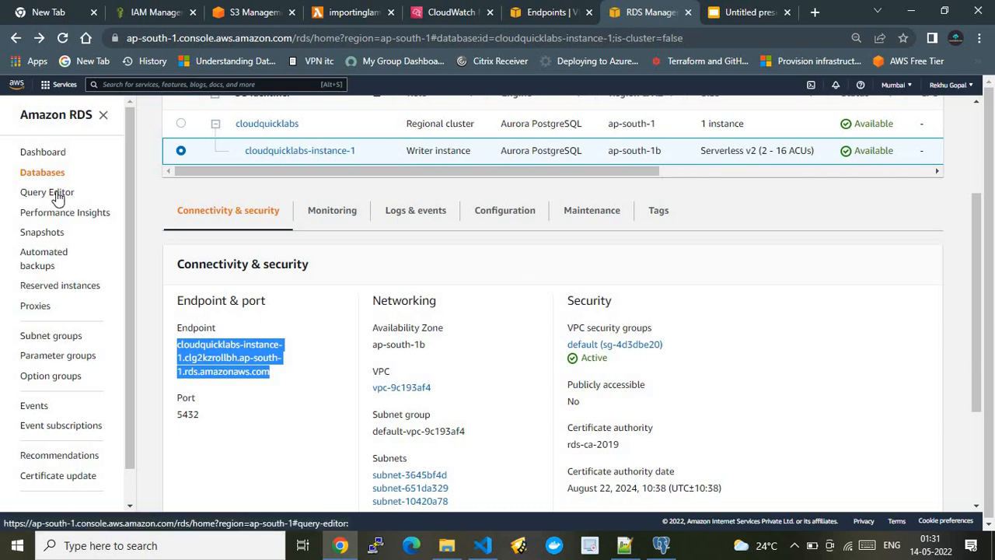
click(449, 11)
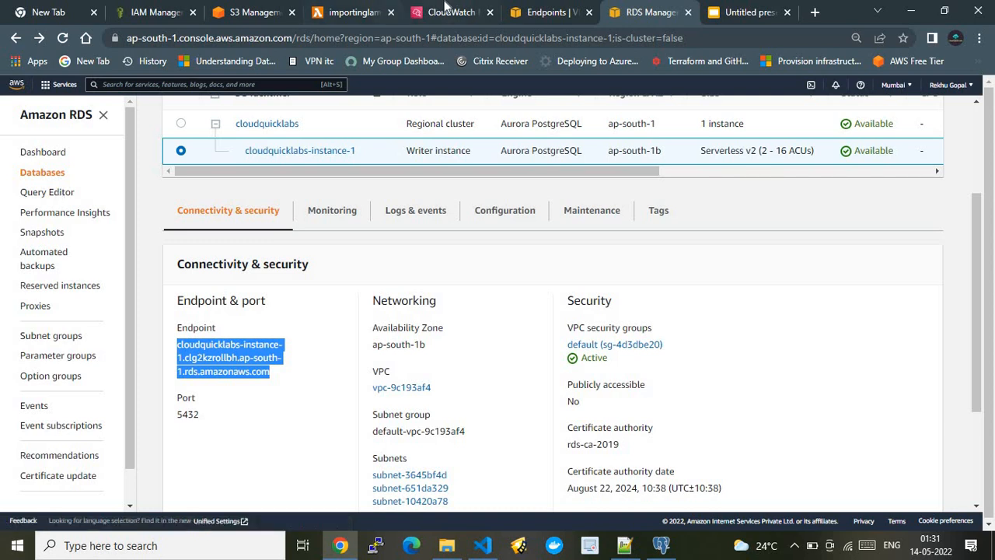
click(737, 9)
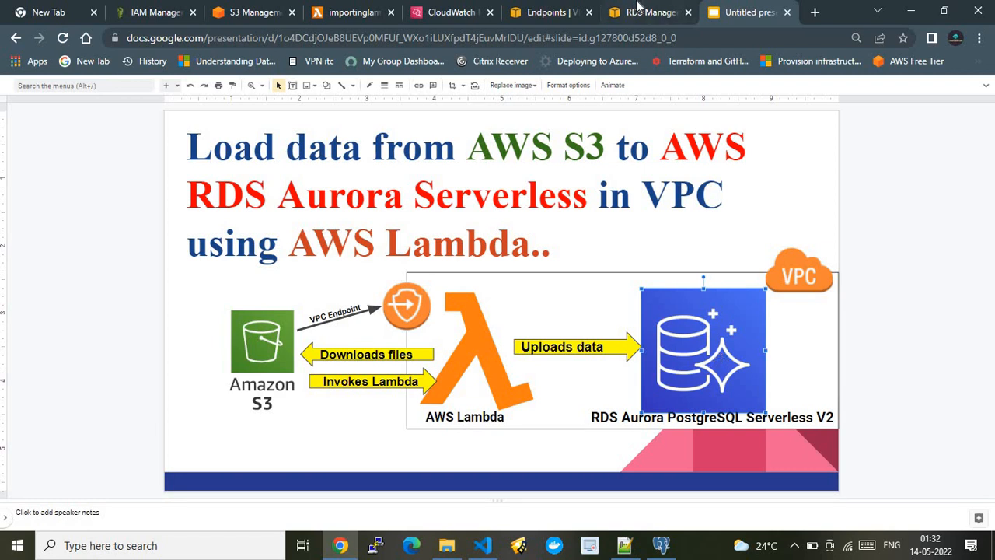
click(638, 11)
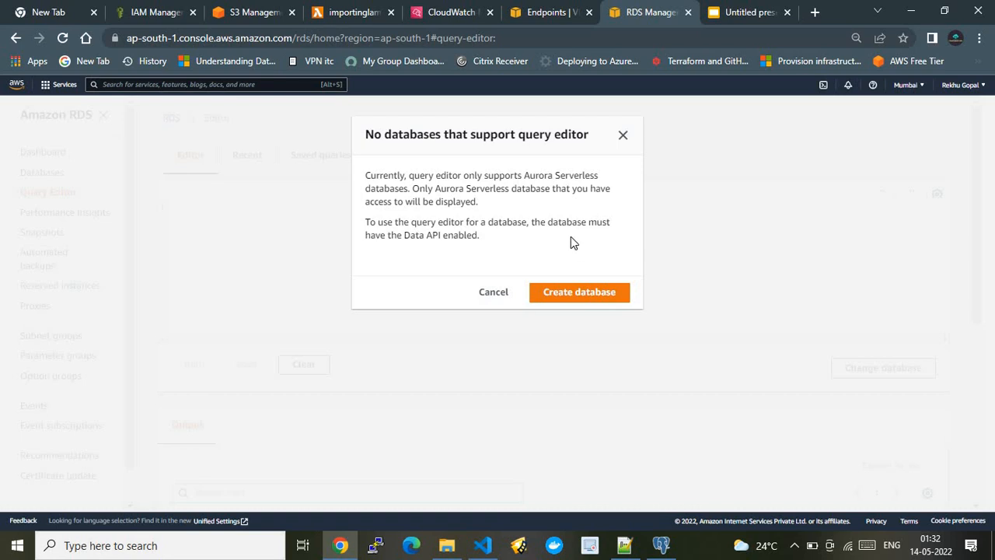
click(624, 135)
Revisit the log stream and Lambda code, then highlight the 'wow..executed' print, os.remove(from_path) and the file-removed print in Visual Studio Code.
click(460, 12)
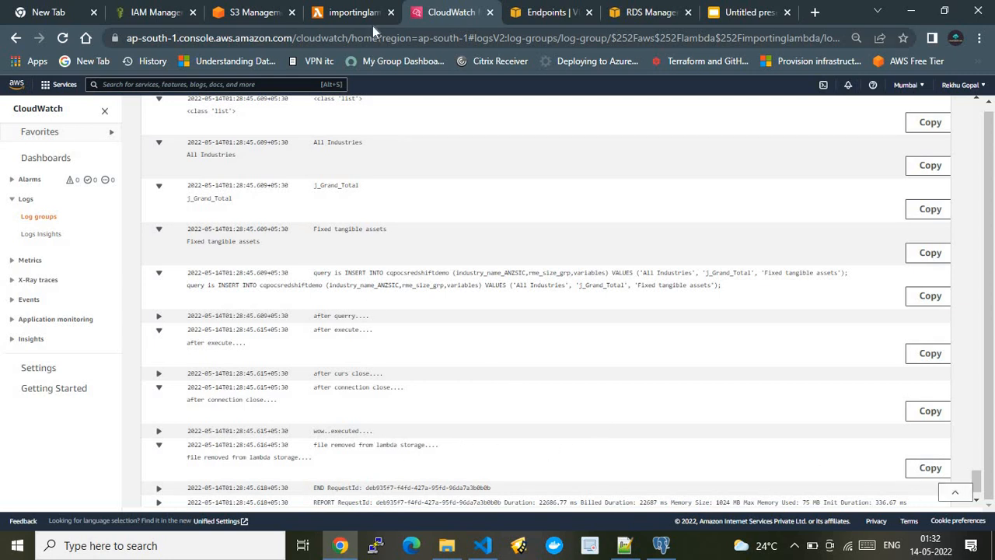
click(350, 12)
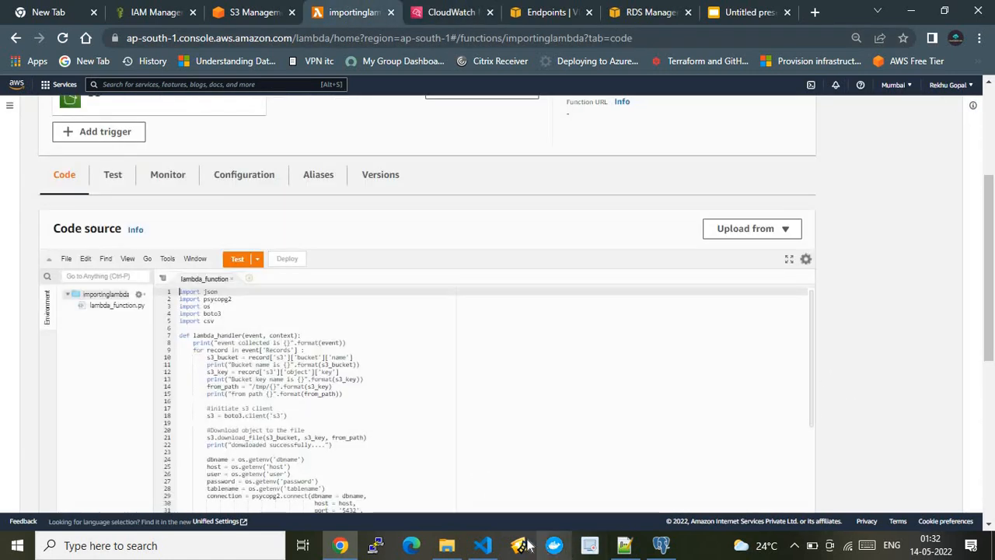
click(482, 545)
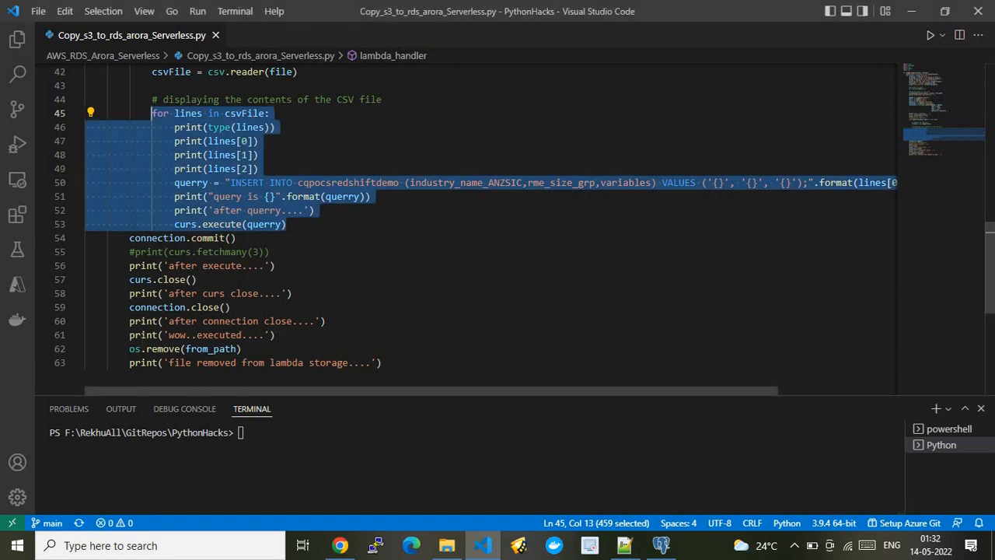
drag(276, 334, 122, 334)
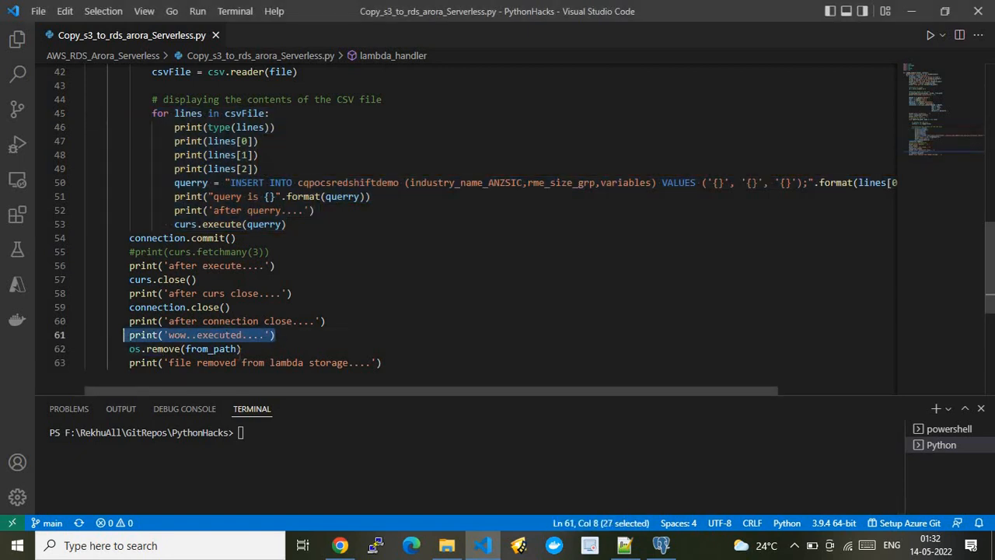
drag(242, 349, 130, 349)
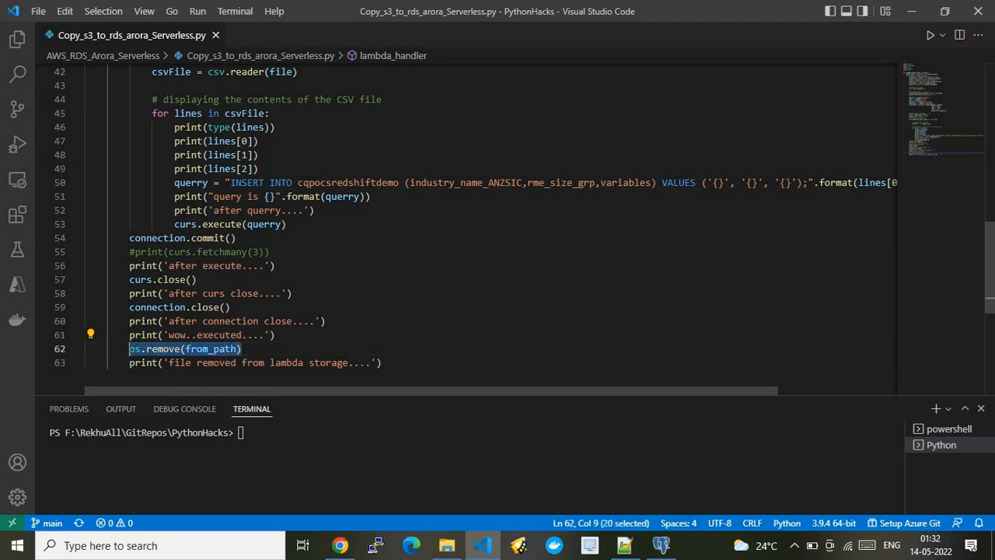
click(381, 363)
drag(381, 362, 134, 362)
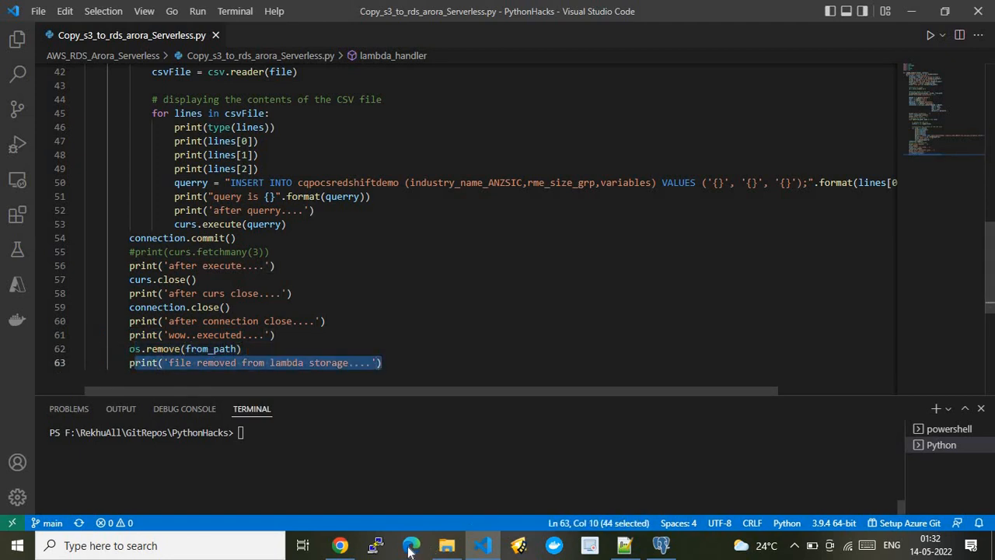
Switch back to the importinglambda log stream in Chrome and highlight the 'file removed from lambda storage' message.
click(340, 545)
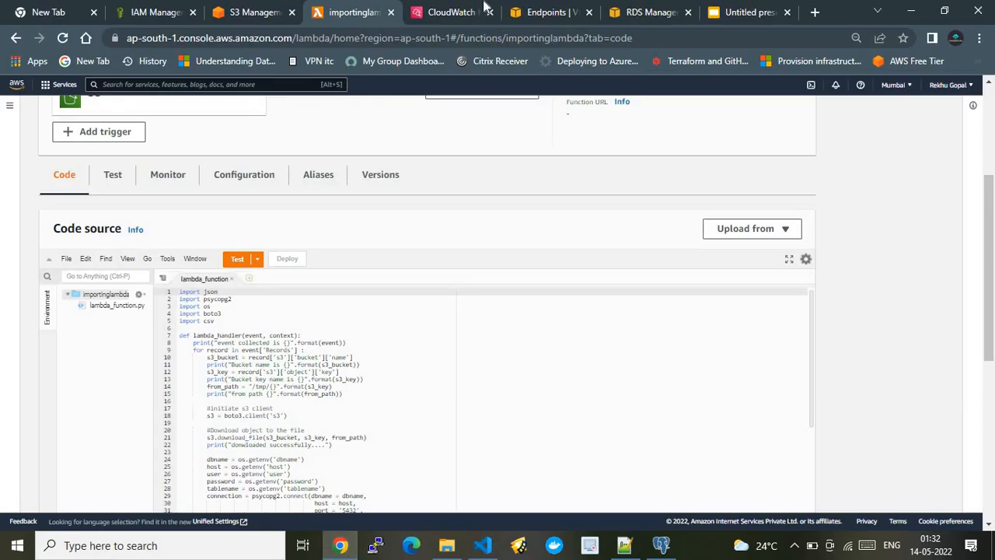
click(459, 11)
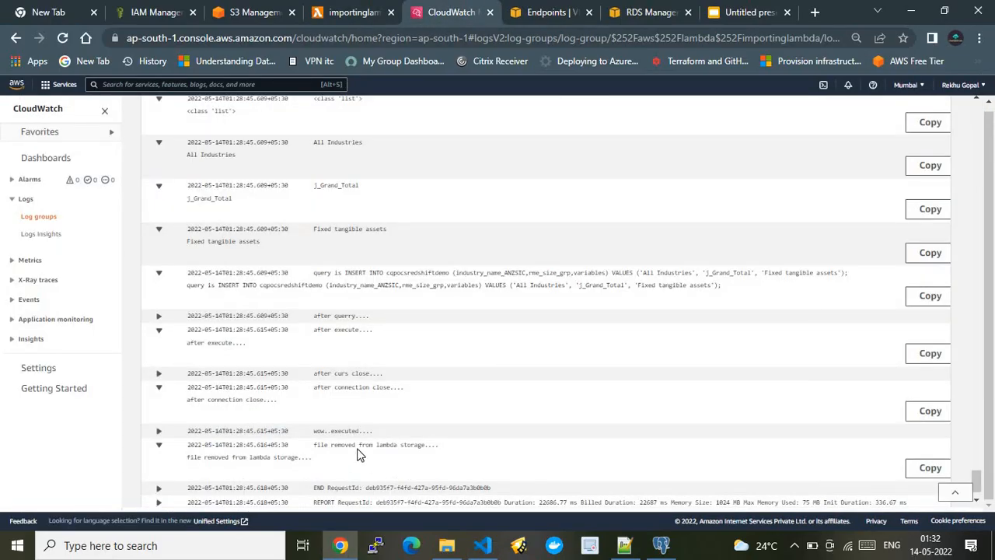
triple_click(235, 456)
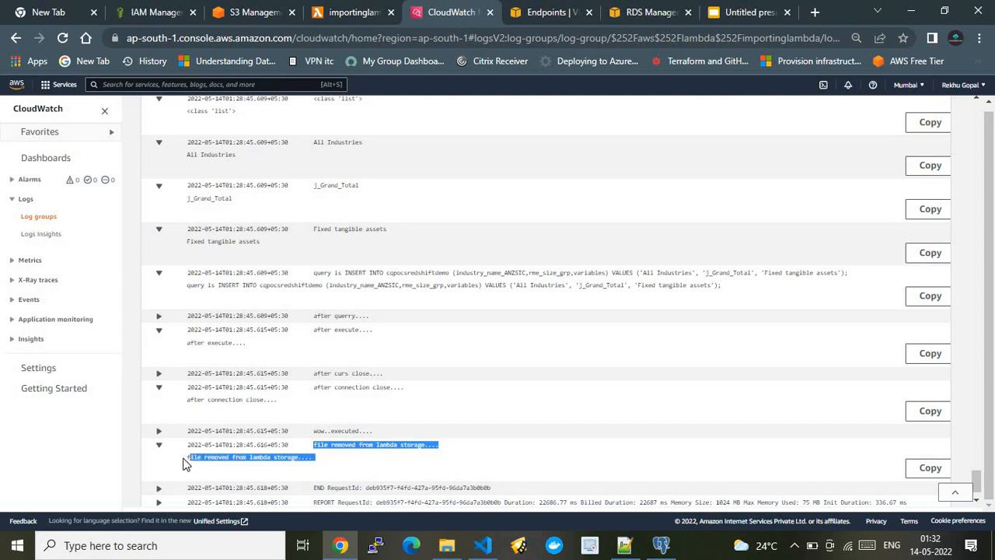